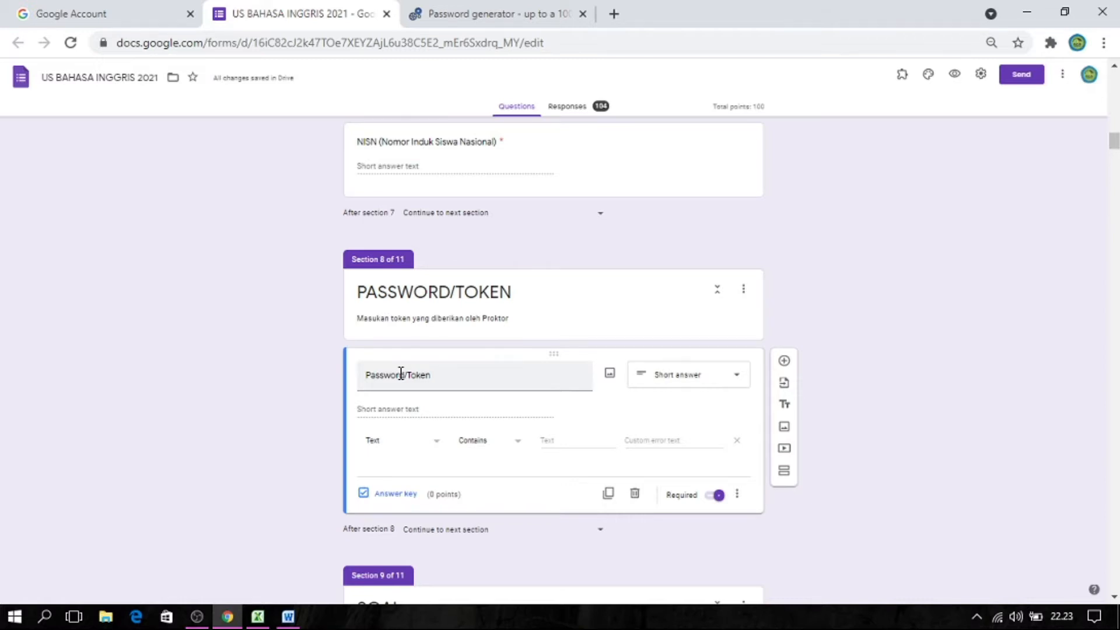
Set the Password/Token question's validation to Text Contains with the exam password, and enter the custom error text PASSWORD SALAH.
scroll(466, 230, down, 2)
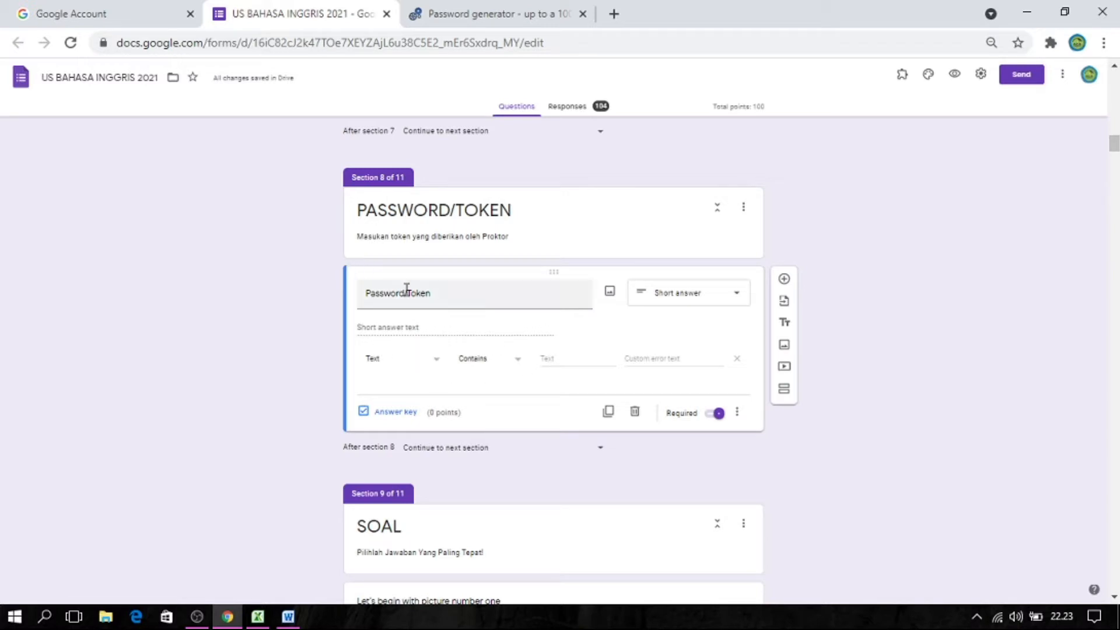
click(436, 367)
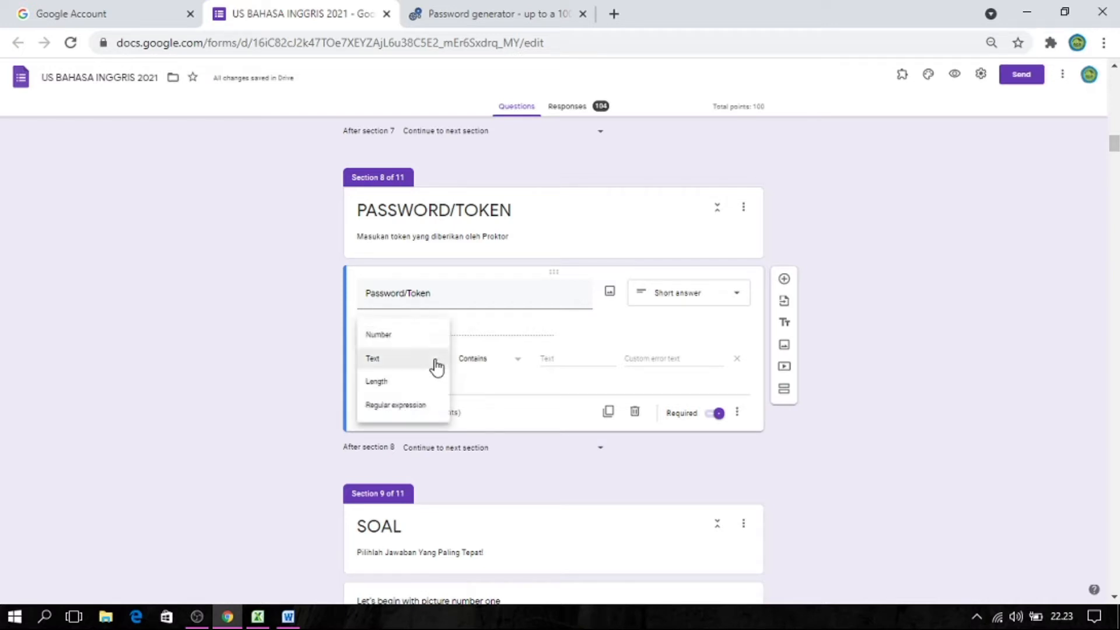
click(435, 364)
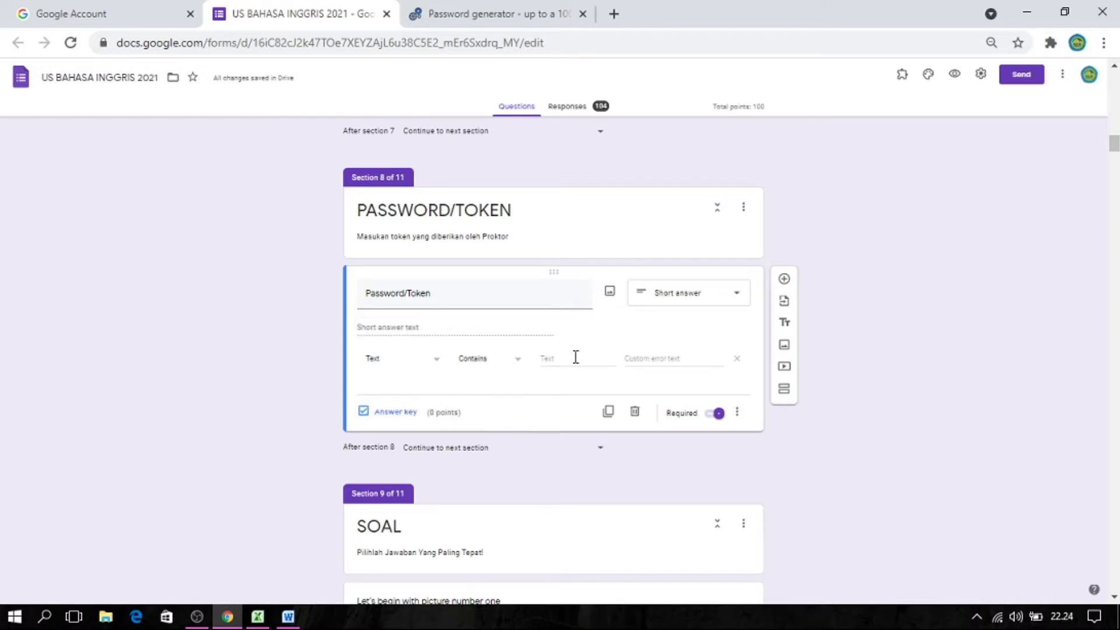
click(546, 359)
click(666, 362)
text(PASSWORD SALAH)
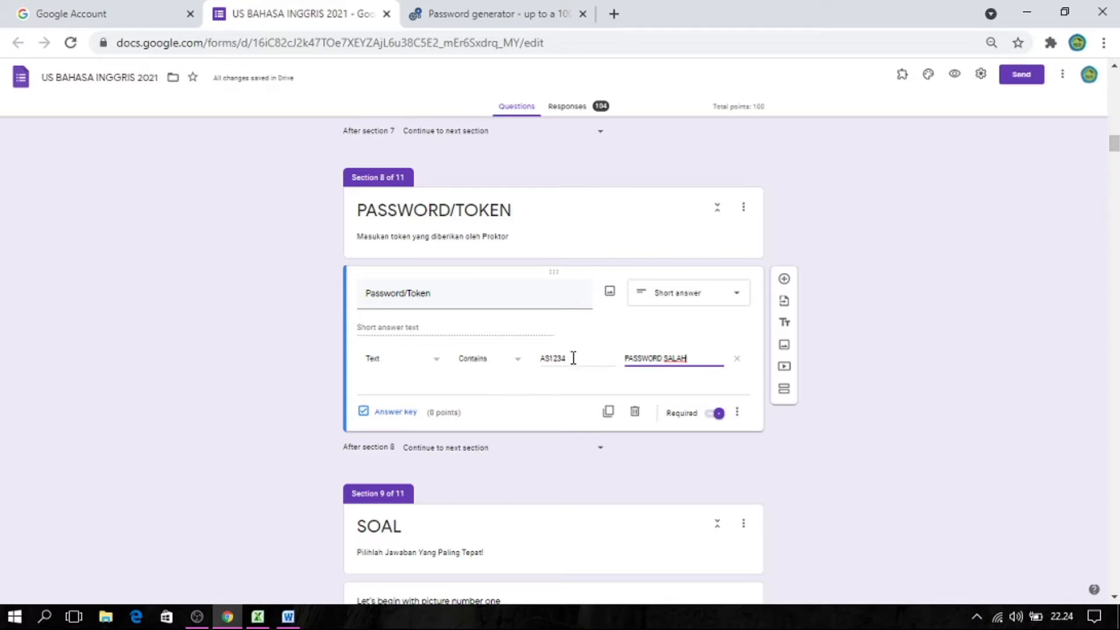
drag(573, 358, 539, 358)
click(547, 358)
drag(574, 358, 538, 360)
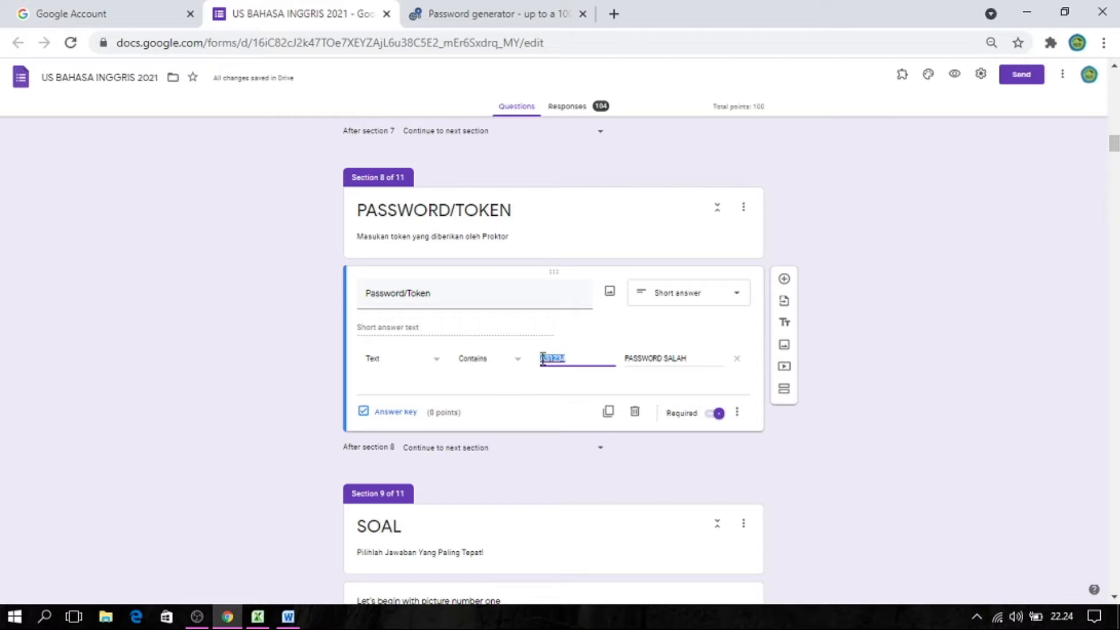
click(568, 357)
drag(568, 357, 542, 364)
click(559, 357)
Preview the form and advance through the welcome, KETENTUAN and KONFIRMASI TES sections, accepting the terms statement with Ya.
click(955, 77)
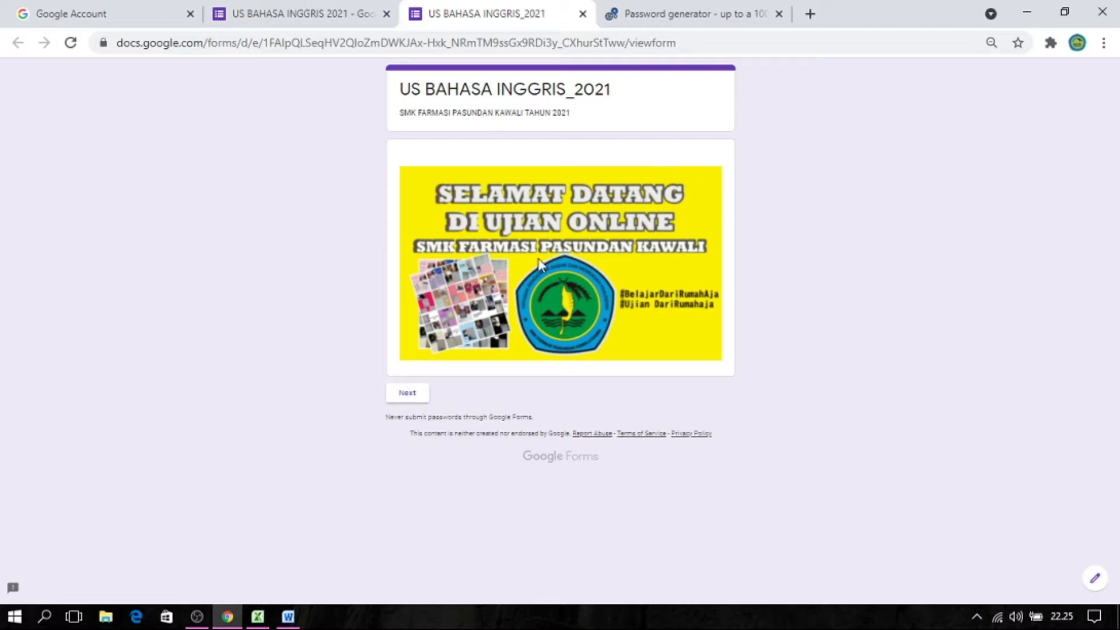
click(407, 395)
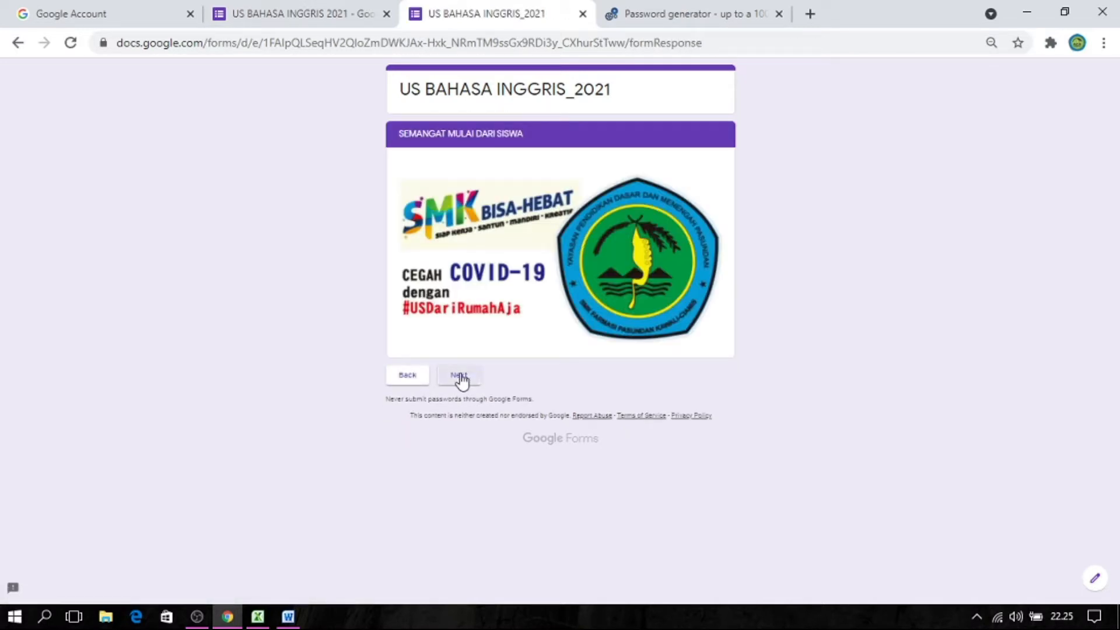
click(459, 375)
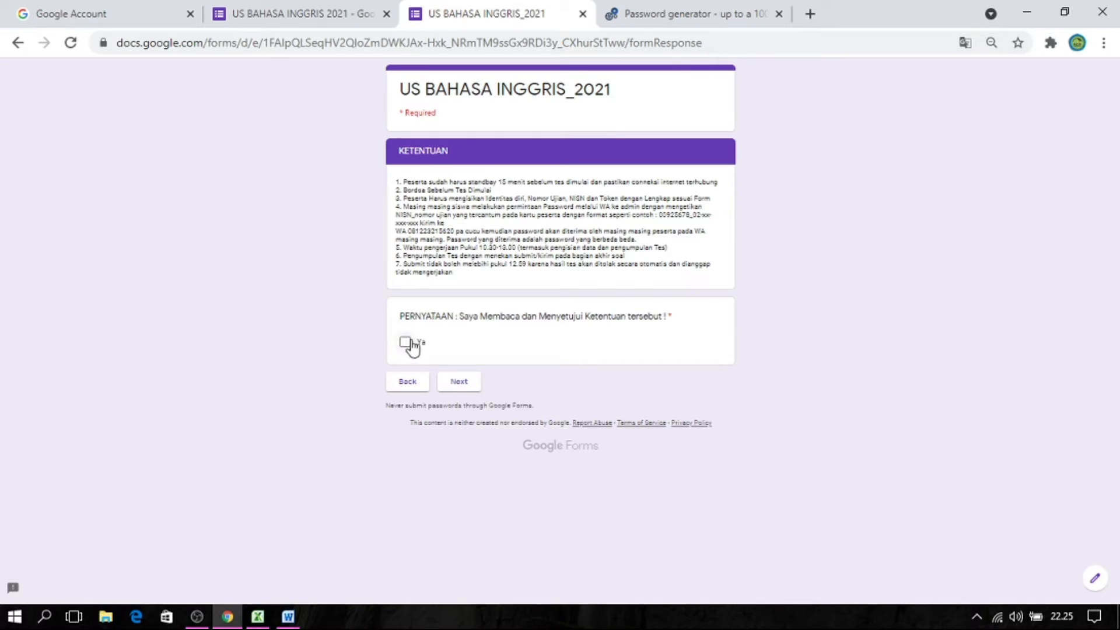
click(410, 345)
click(459, 382)
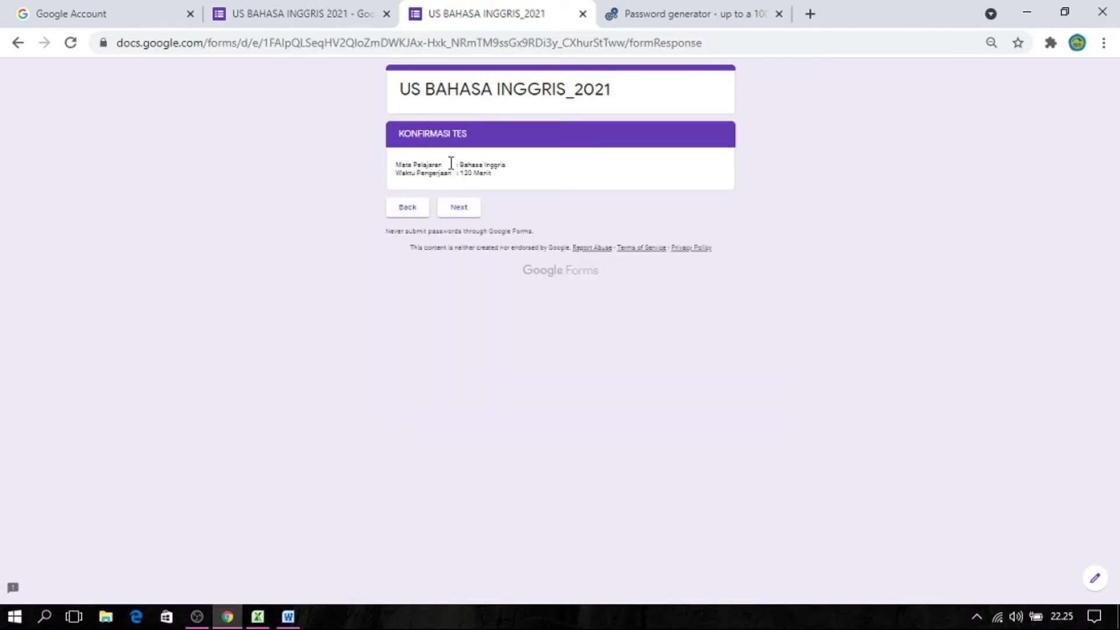
click(459, 212)
Fill in the participant's full name, choose class XII.Farmasi-A and continue to the exam number section.
click(424, 210)
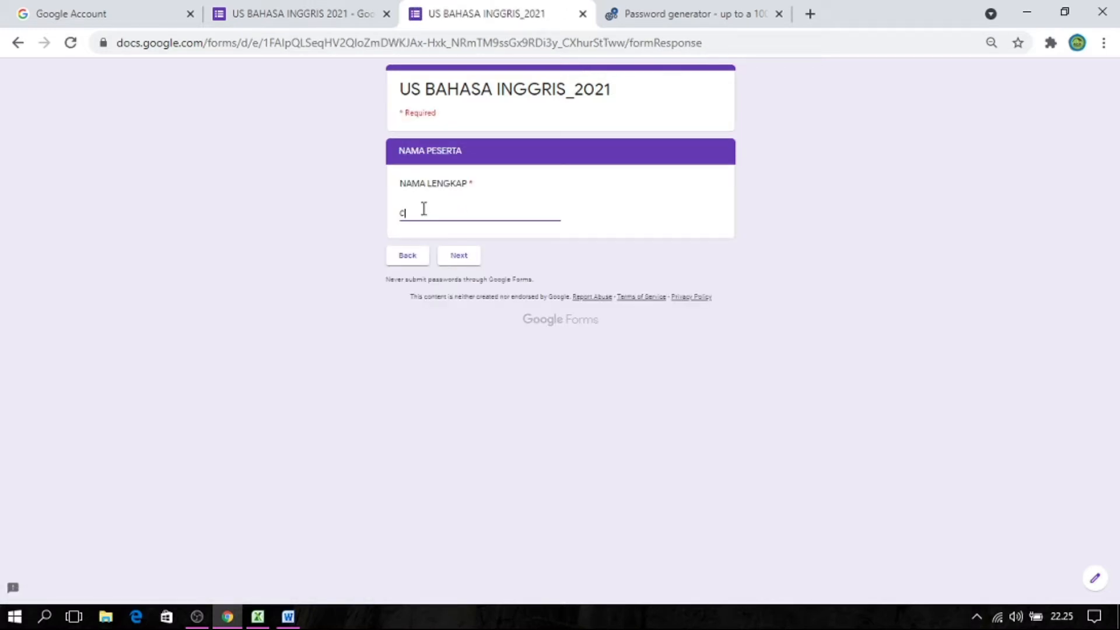
click(444, 253)
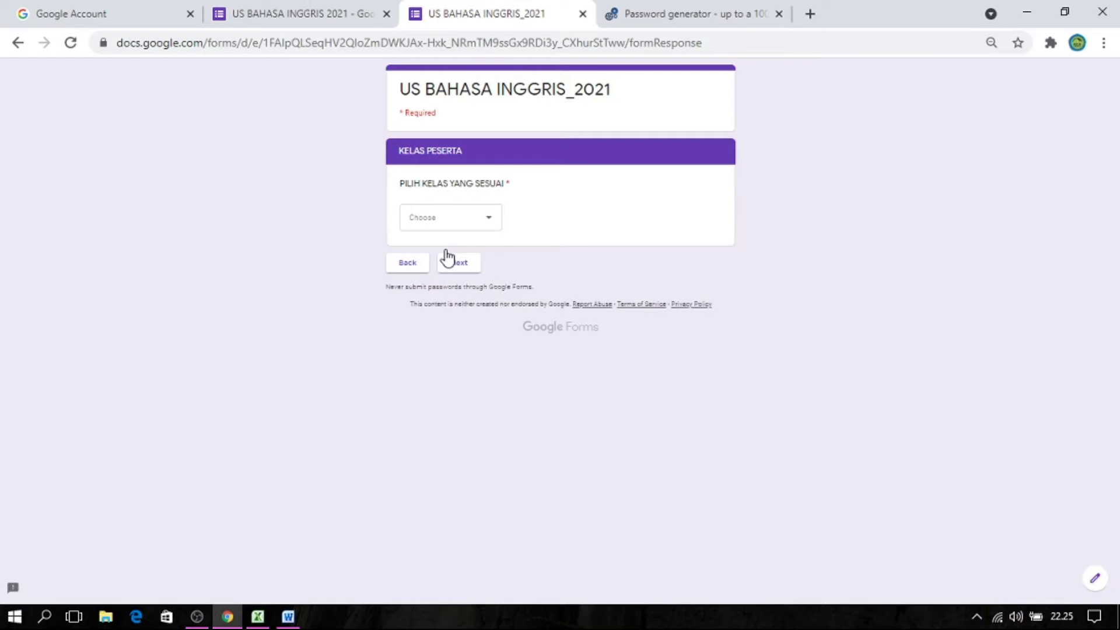
click(436, 216)
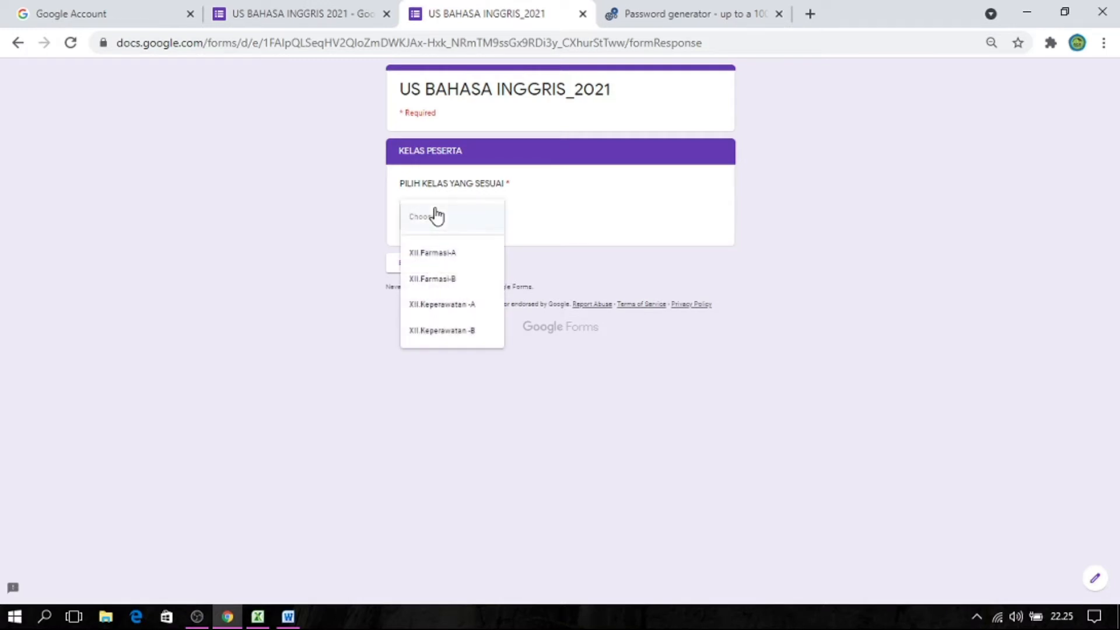
click(439, 253)
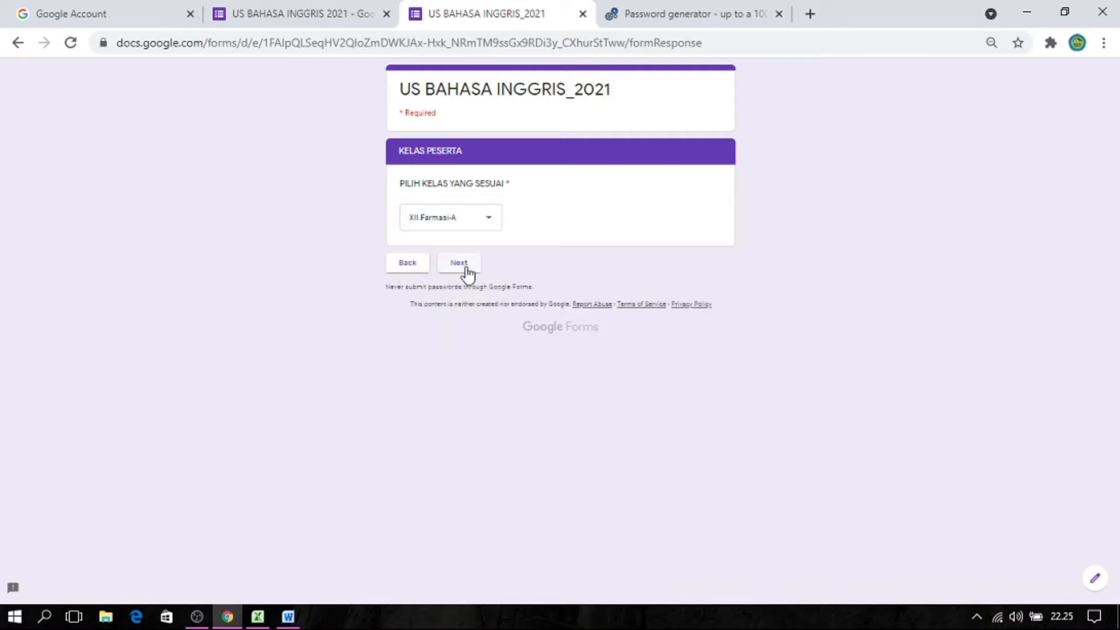
click(458, 263)
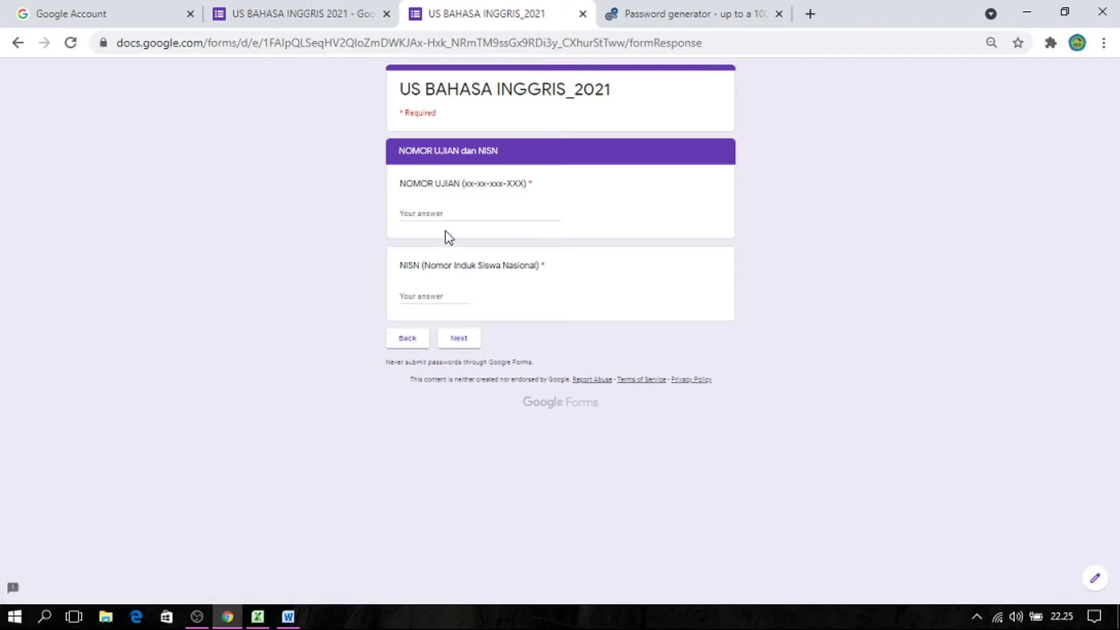
Enter a sample exam number and NISN, and continue to the PASSWORD/TOKEN section.
click(437, 214)
text(1234)
click(424, 295)
text(1234)
click(461, 338)
Test the Password/Token question by submitting an incorrect password.
click(438, 258)
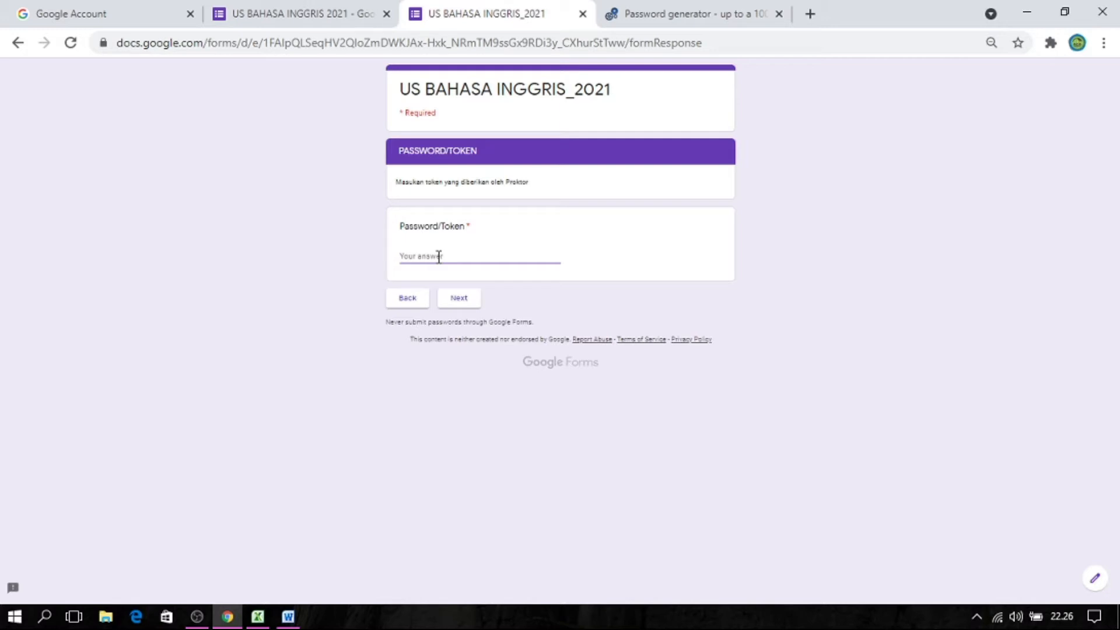
text(AS1234)
key(BackSpace)
key(BackSpace)
key(BackSpace)
key(BackSpace)
key(BackSpace)
text(R1234)
click(459, 298)
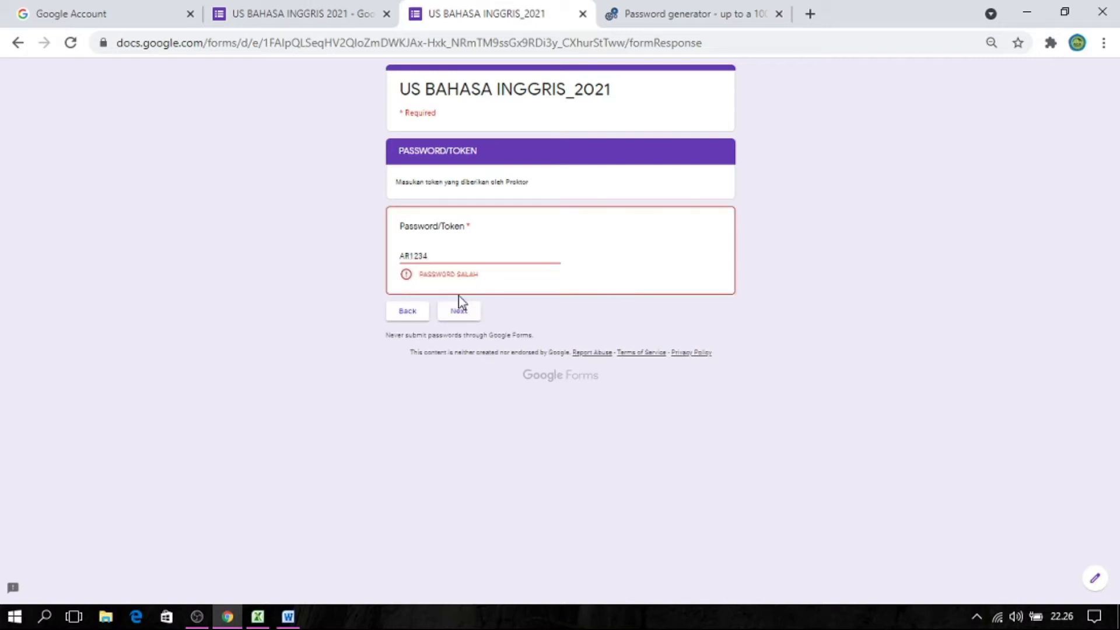
Correct the entered password to the valid one and continue to the SOAL section.
click(412, 257)
key(BackSpace)
text(S)
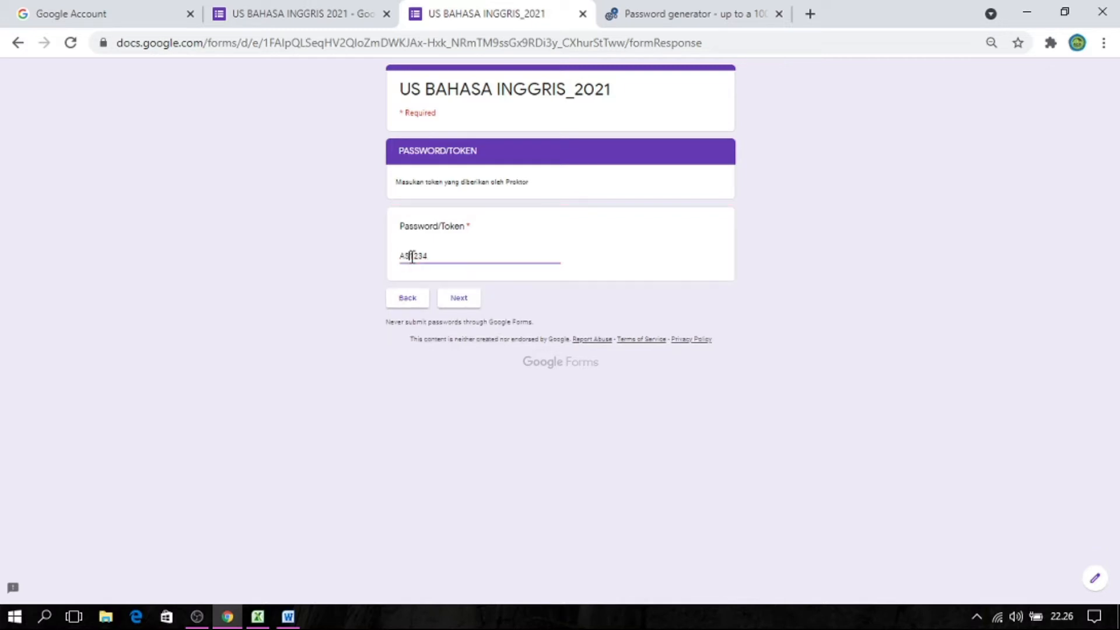
click(468, 302)
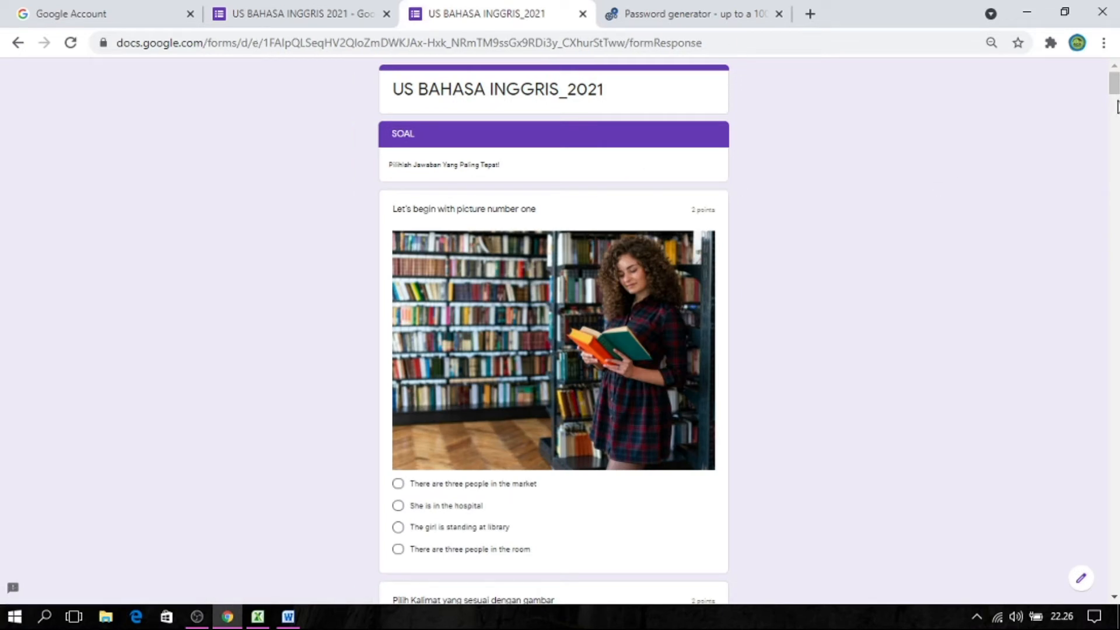
Look over the exam questions in the SOAL section and close the form preview.
scroll(1115, 94, down, 1)
mouse_move(1115, 93)
mouse_down()
mouse_move(1115, 113)
mouse_move(1115, 88)
mouse_up()
mouse_move(1115, 91)
mouse_down()
mouse_move(1115, 120)
mouse_move(1115, 82)
mouse_up()
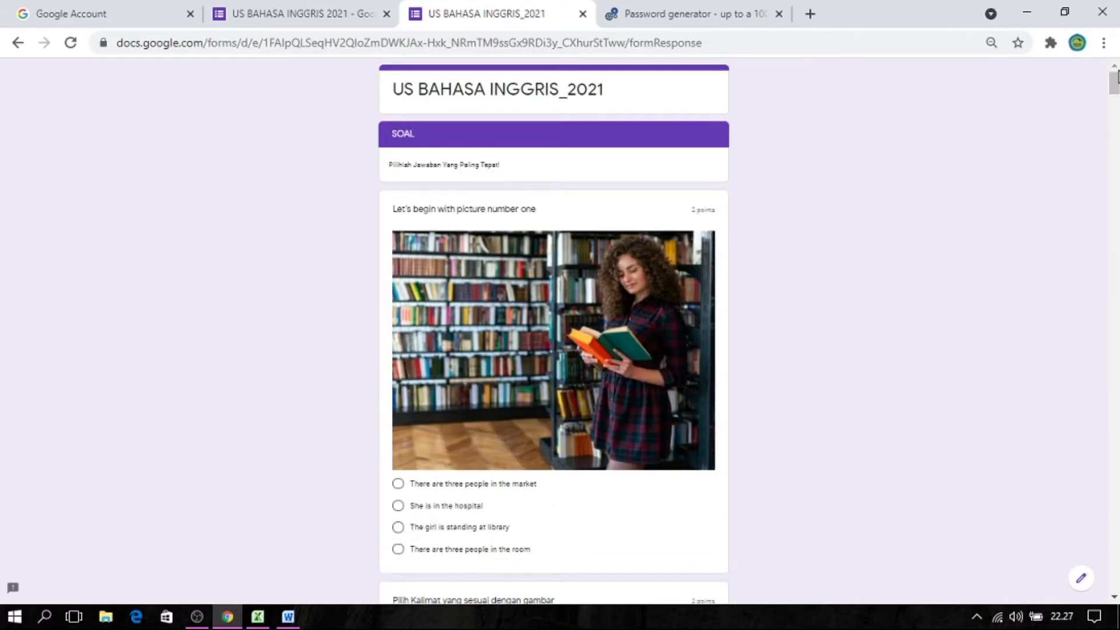
click(583, 14)
click(651, 133)
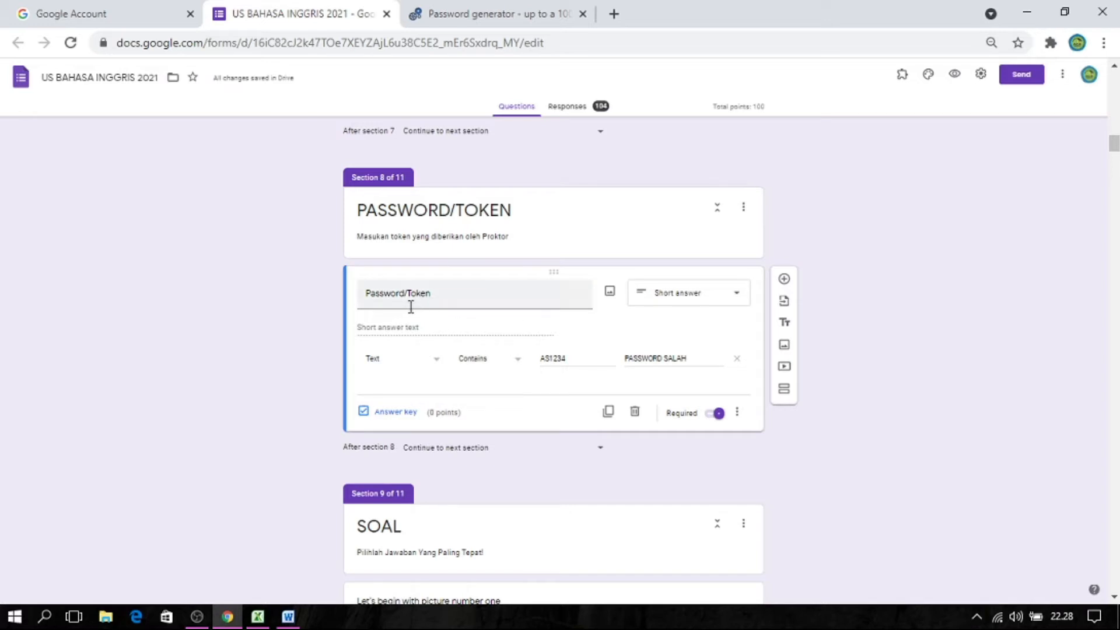
Change the Password/Token question's validation type to Regular expression.
click(440, 363)
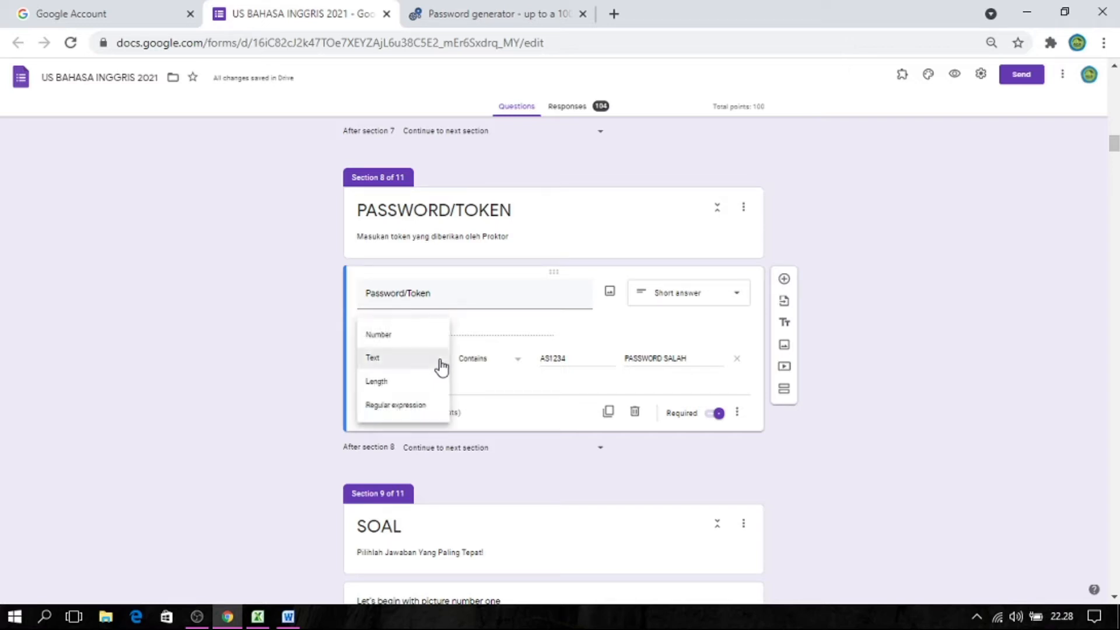
click(432, 405)
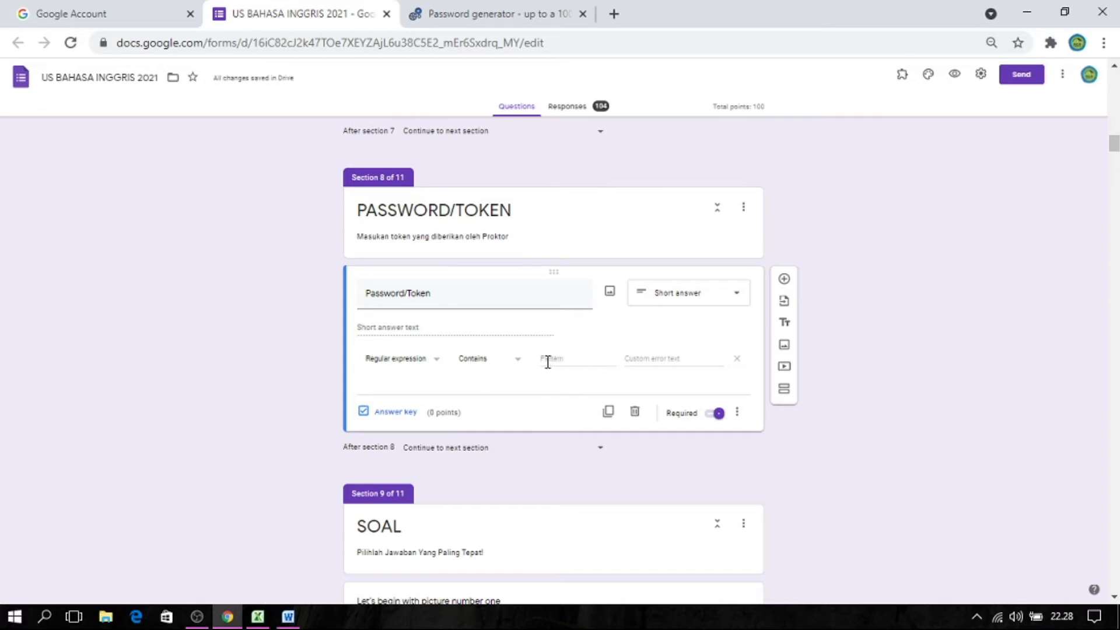
click(438, 363)
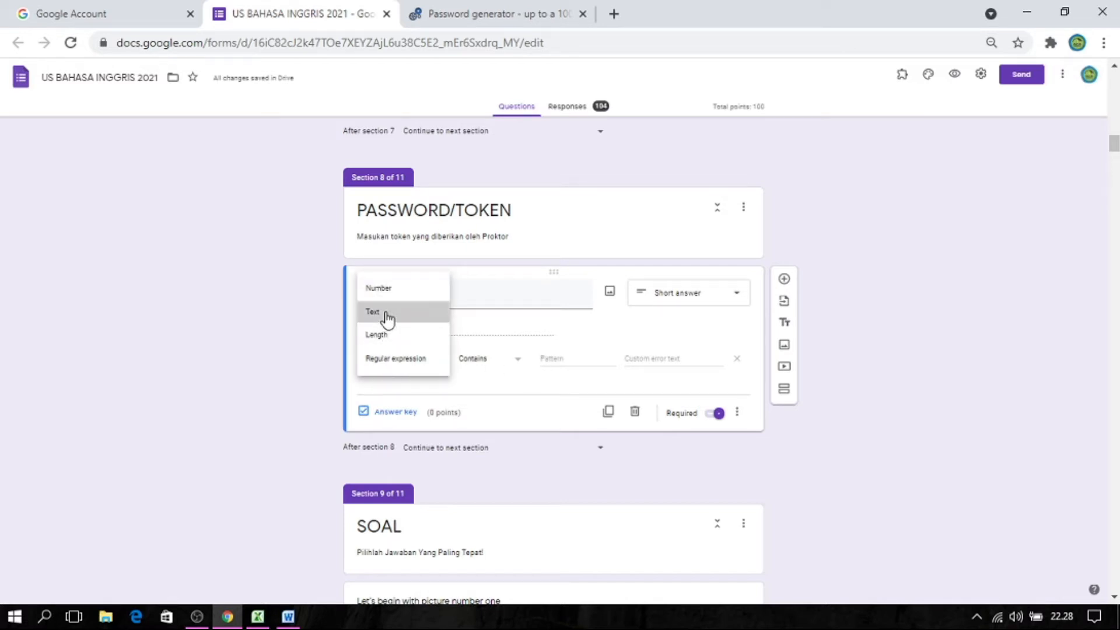
click(387, 315)
click(413, 363)
click(408, 406)
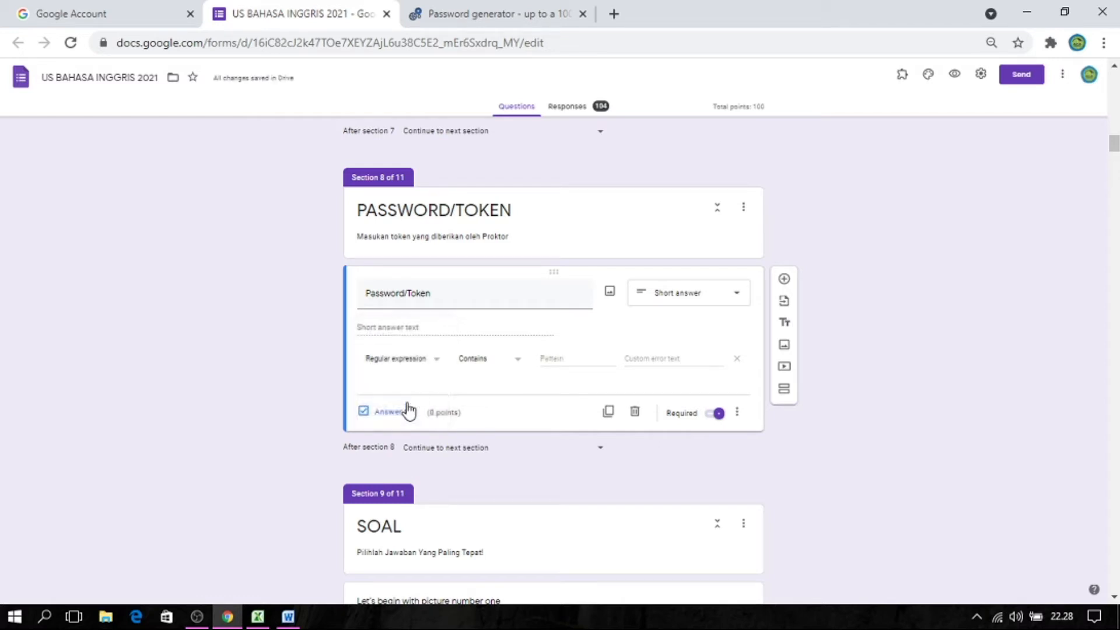
Enter a validation pattern listing three sample passwords separated by vertical bars in the Password/Token question.
click(546, 362)
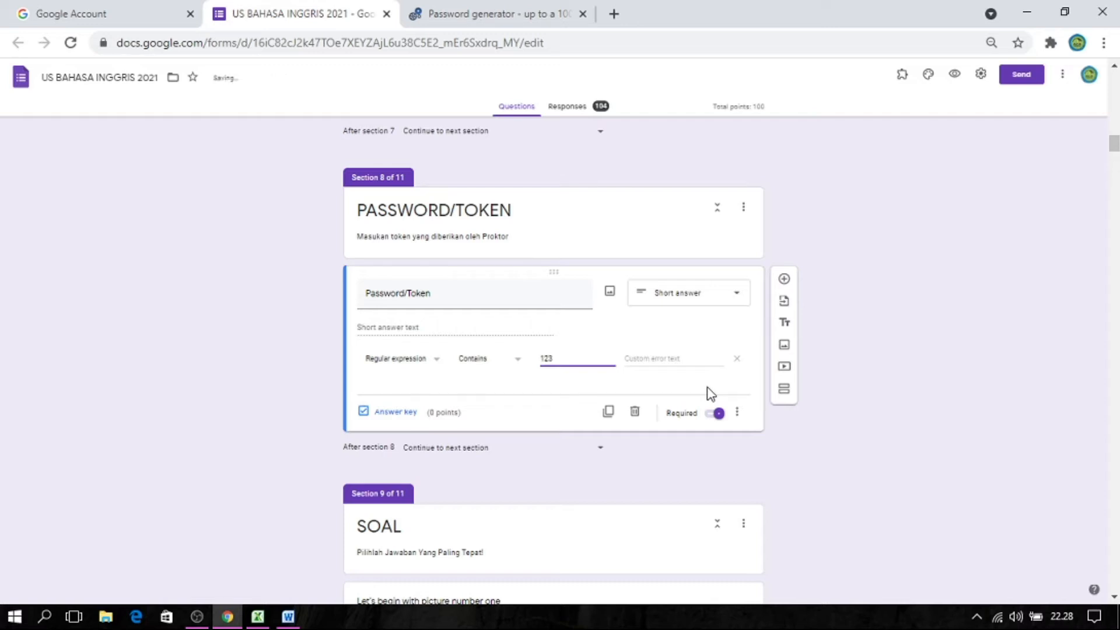
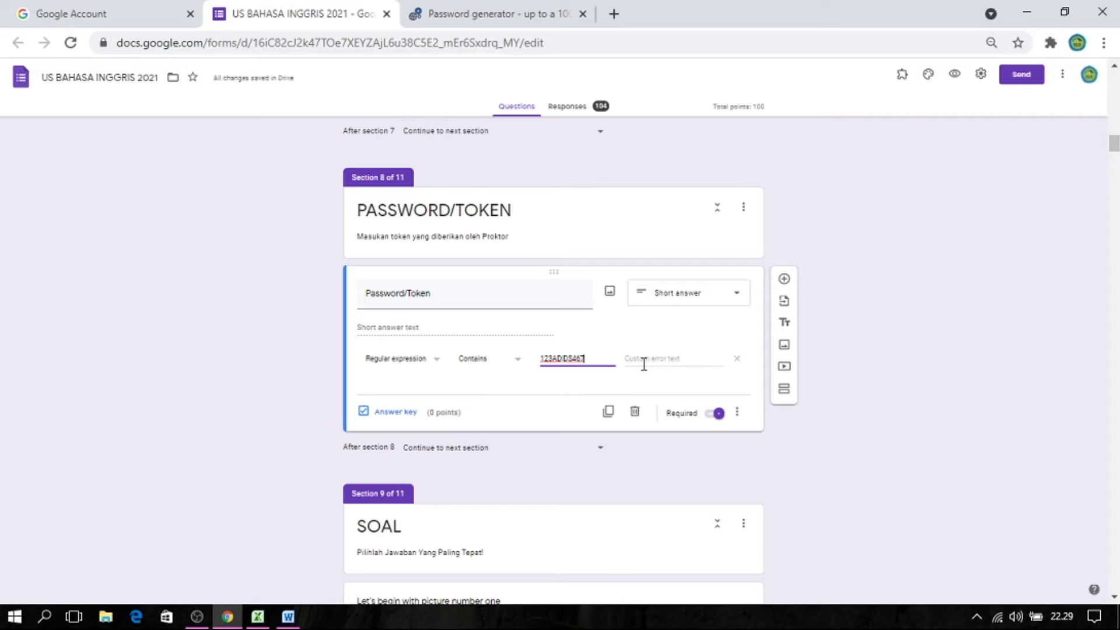
key(ctrl+plus)
key(ctrl+plus)
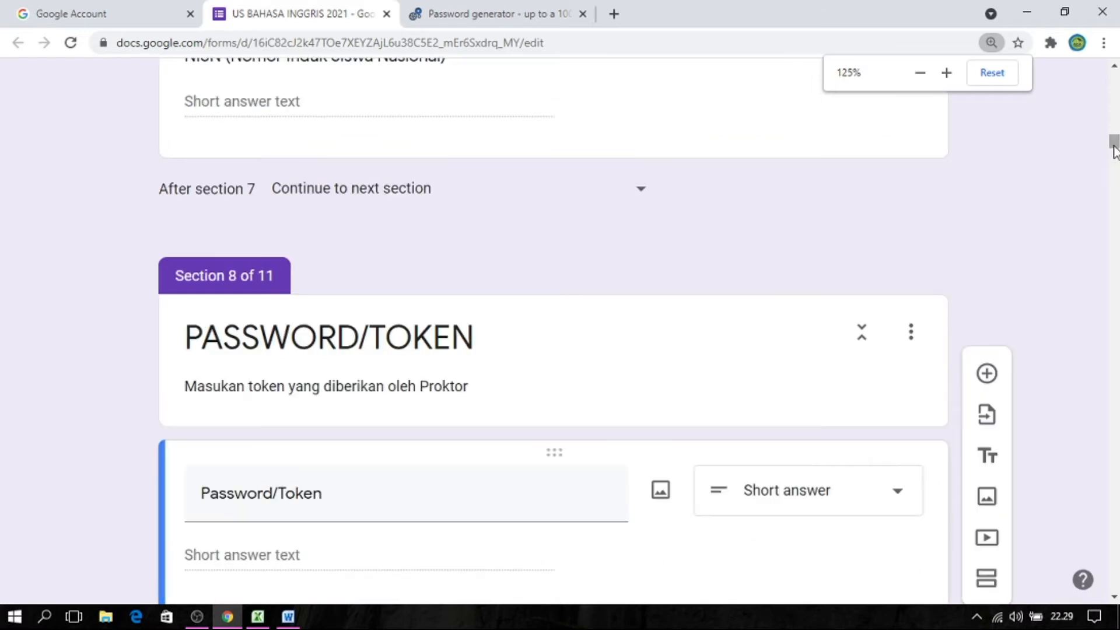
drag(1115, 147, 1115, 156)
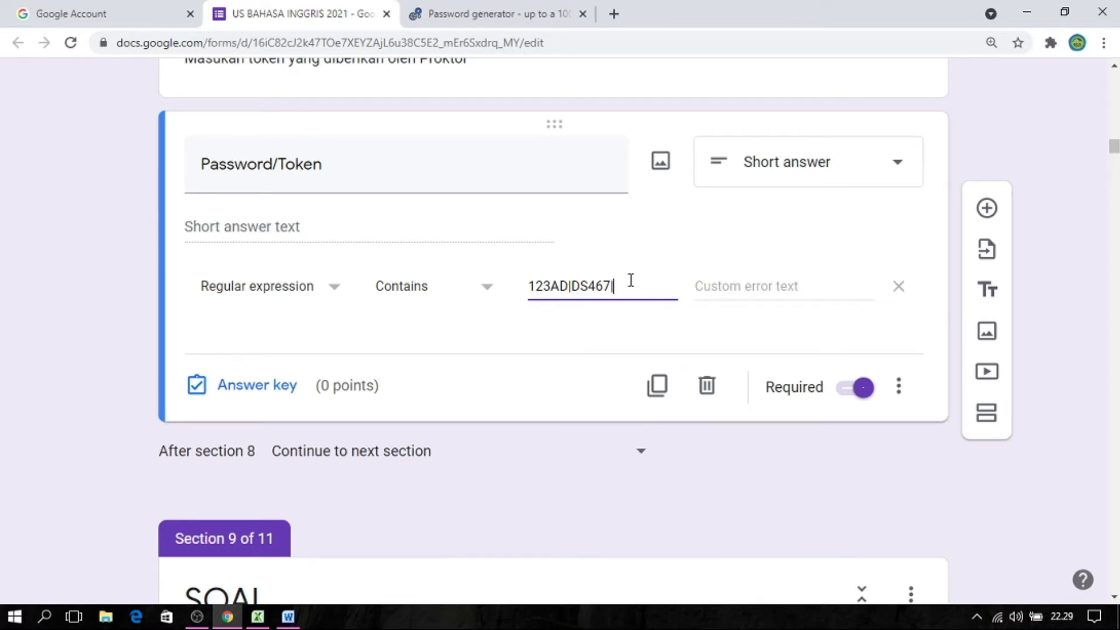
text(|GS456)
Clear the sample passwords from the Password/Token question's validation pattern.
click(575, 289)
click(617, 288)
click(667, 290)
drag(667, 289, 524, 287)
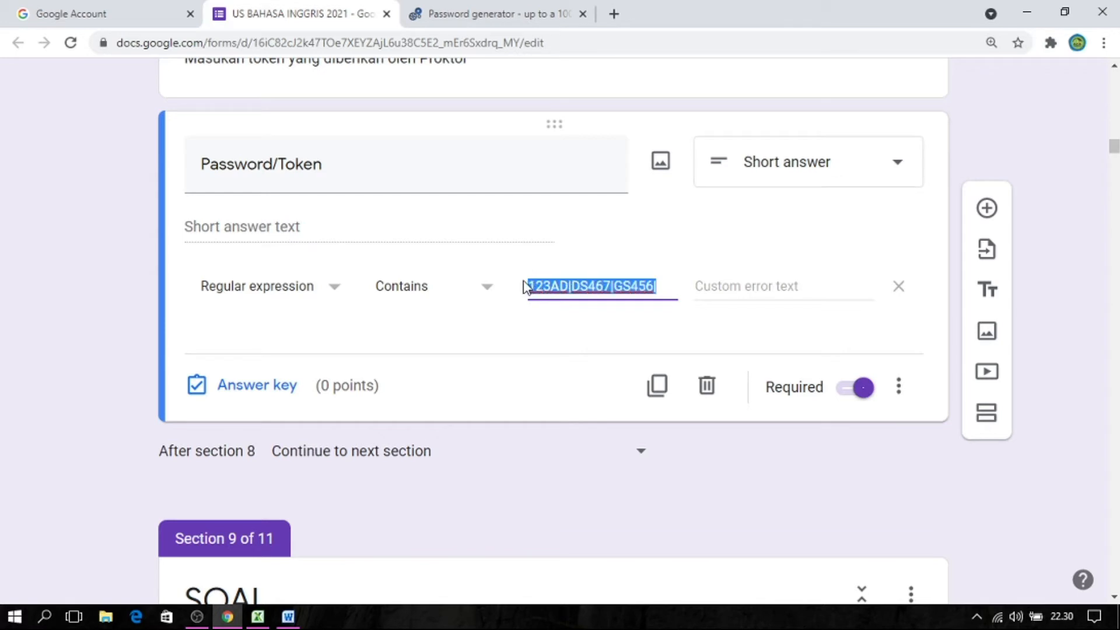
key(BackSpace)
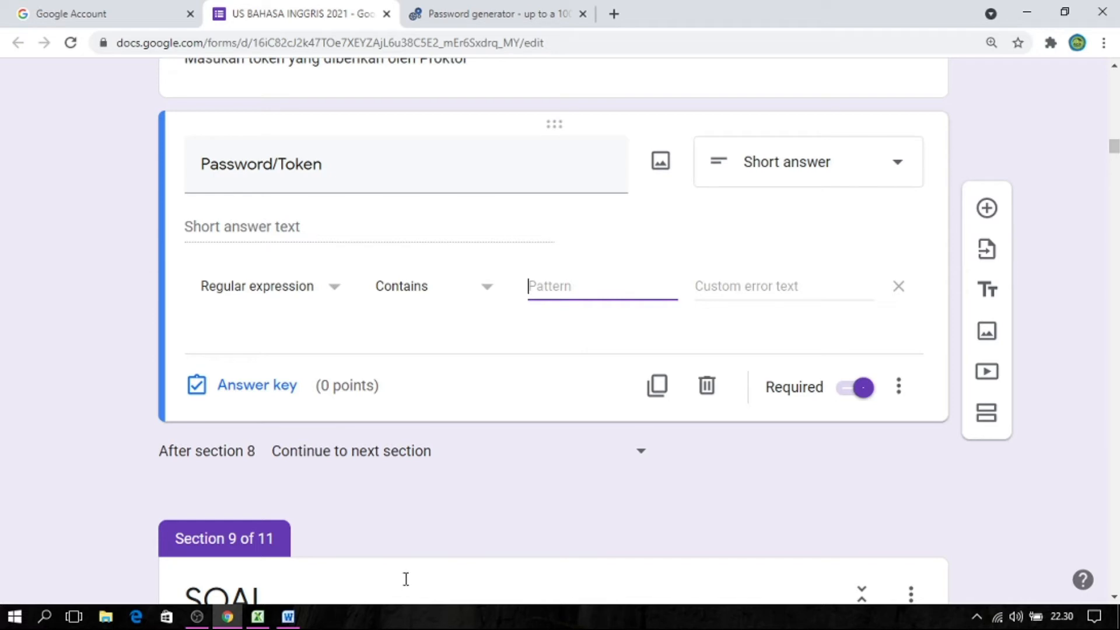
Switch to Excel's Book1 and look over the student list's NAMA, PASSWORD, KOMBINASI PASSWORD and PATTERN columns.
click(258, 617)
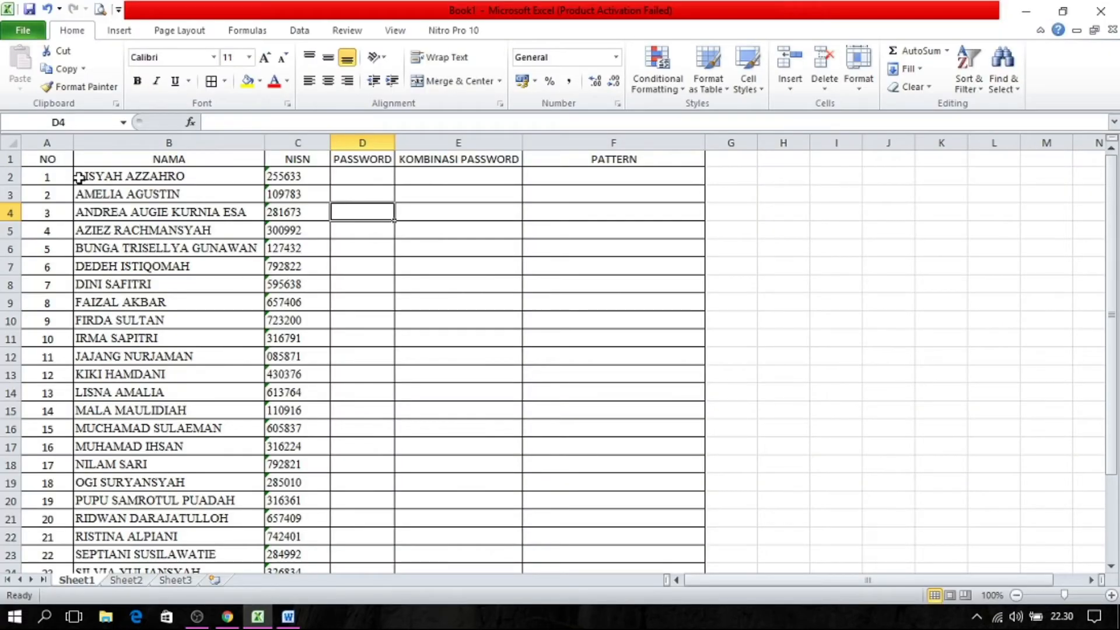
click(338, 193)
click(374, 172)
click(455, 175)
click(582, 190)
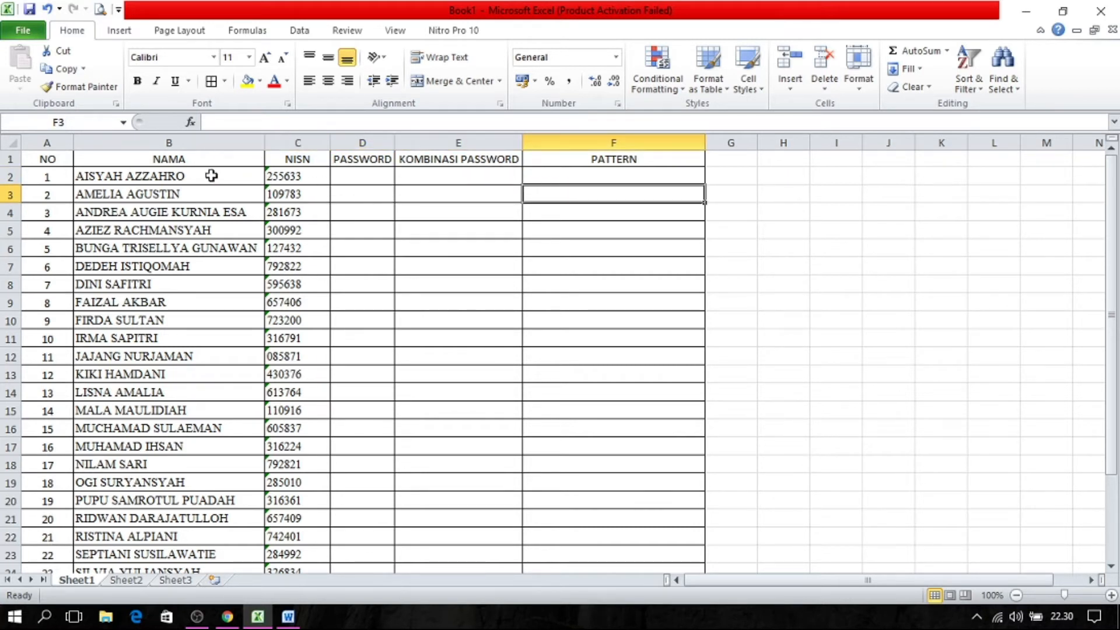
click(135, 177)
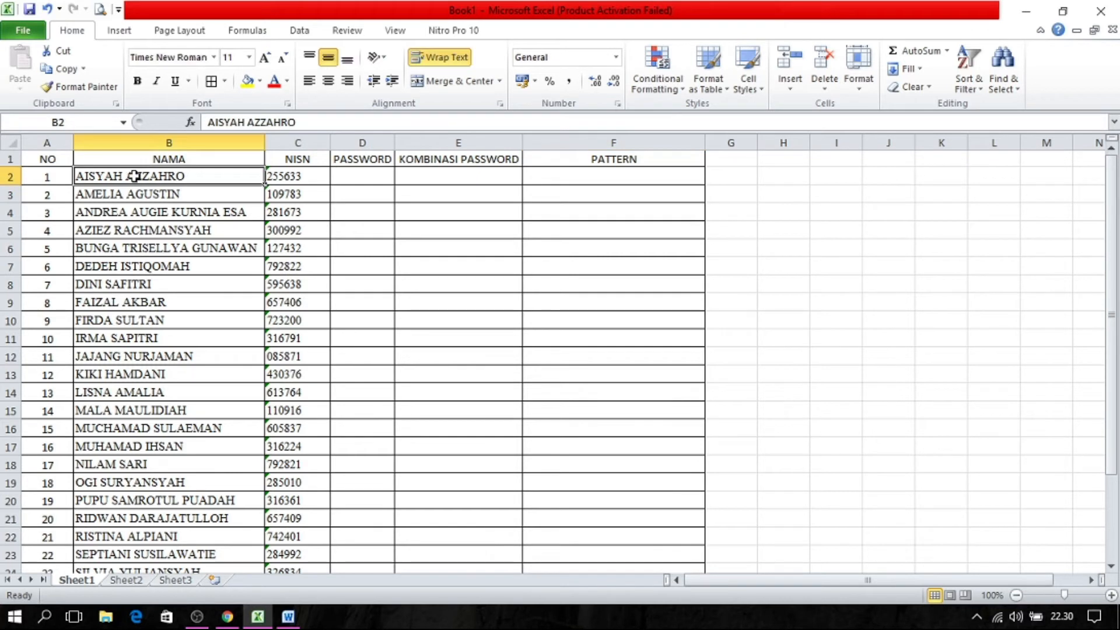
Try filling the PASSWORD column by hand with sample passwords for the first two students, and clear them.
click(357, 183)
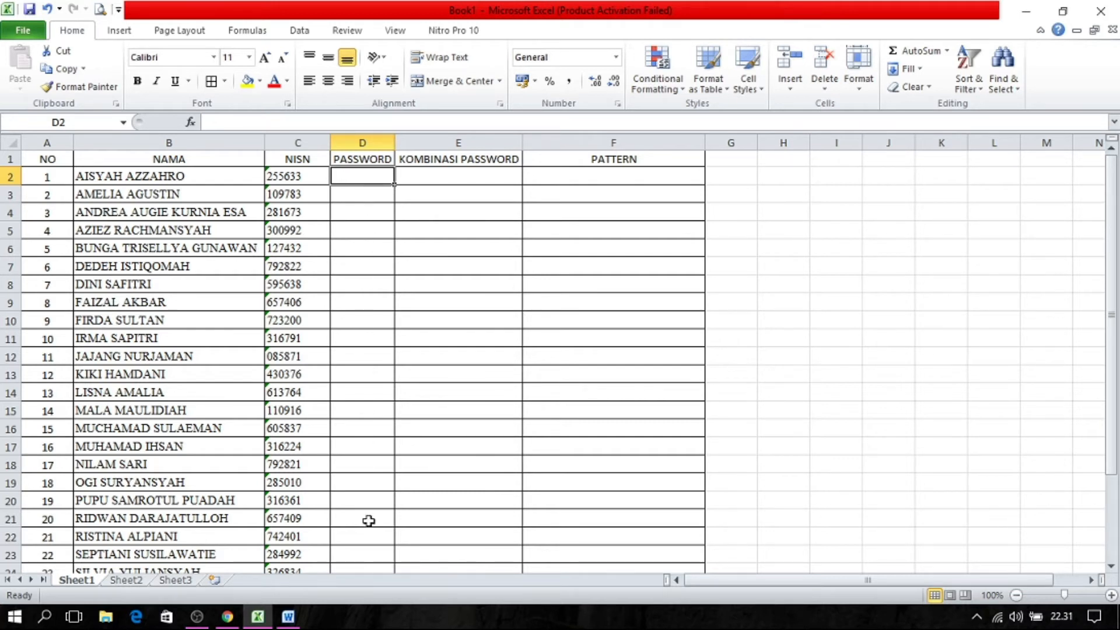
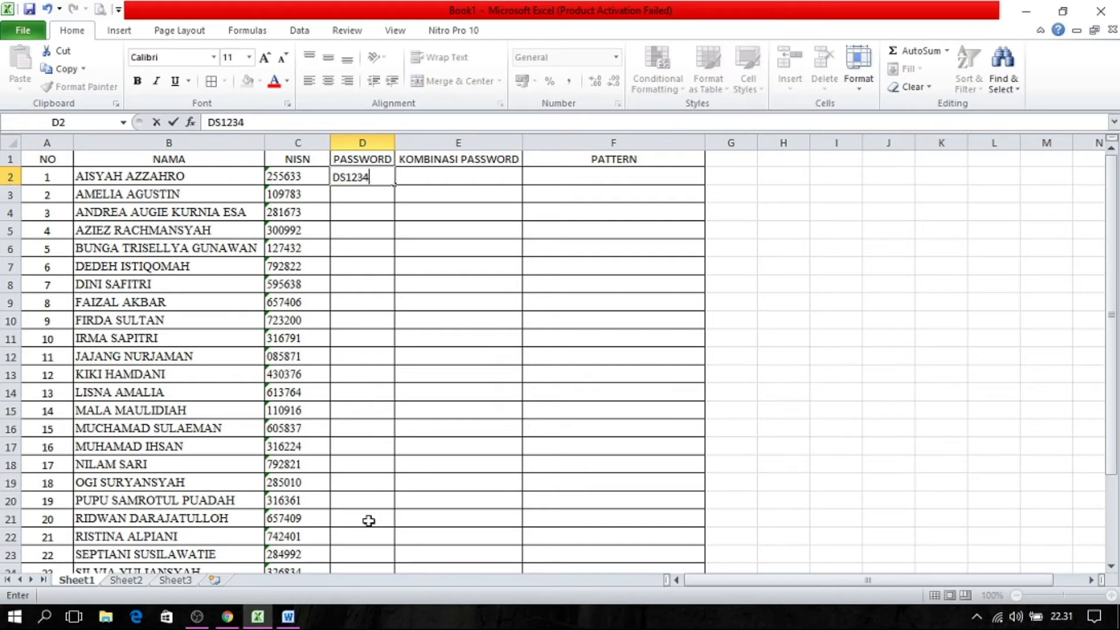
key(Return)
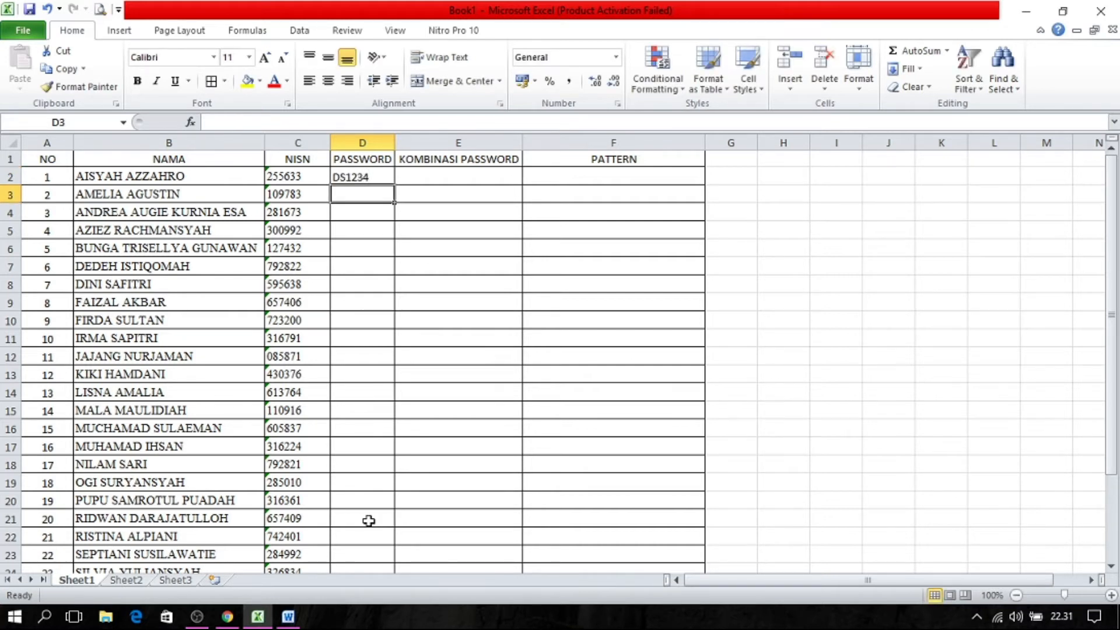
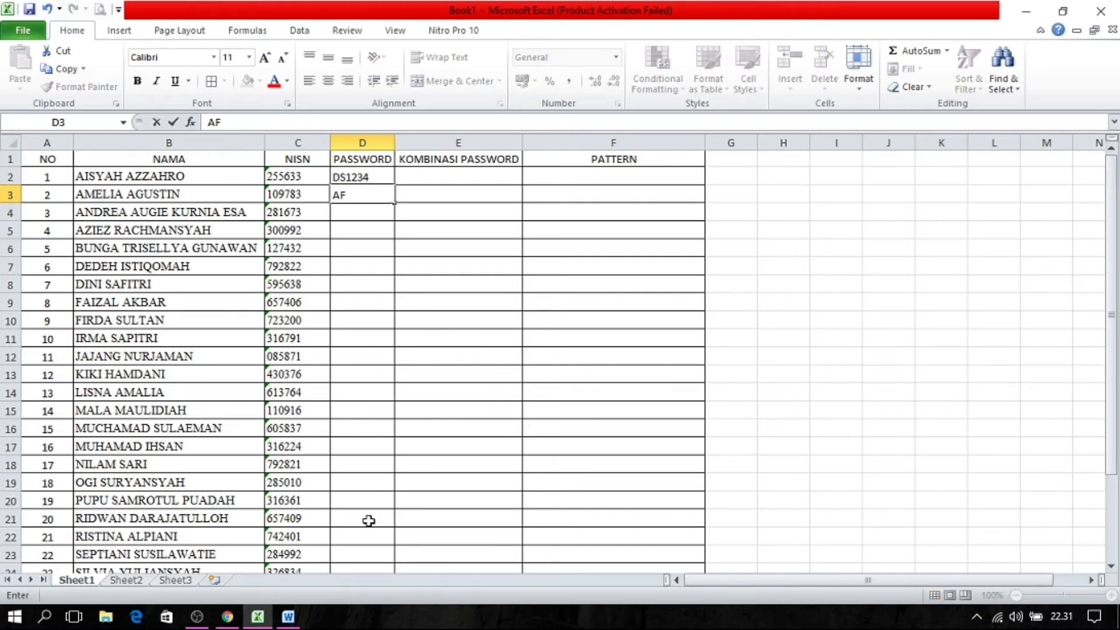
key(BackSpace)
key(BackSpace)
key(BackSpace)
key(BackSpace)
key(BackSpace)
key(BackSpace)
click(377, 177)
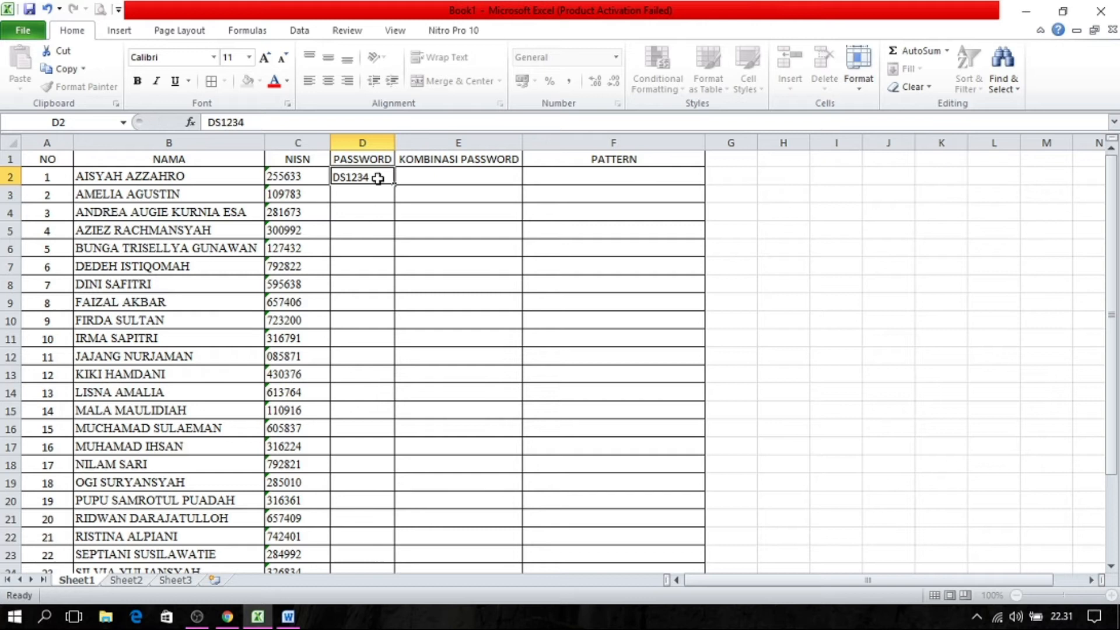
key(Delete)
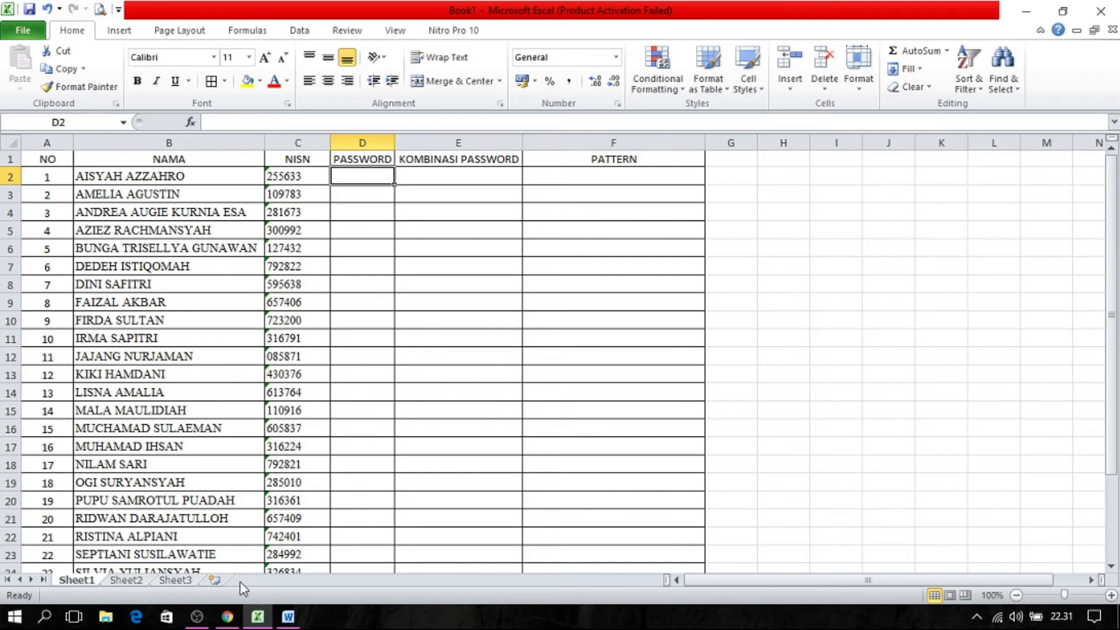
Switch to the manytools.org password generator in Chrome and examine its description and password generation options.
click(236, 618)
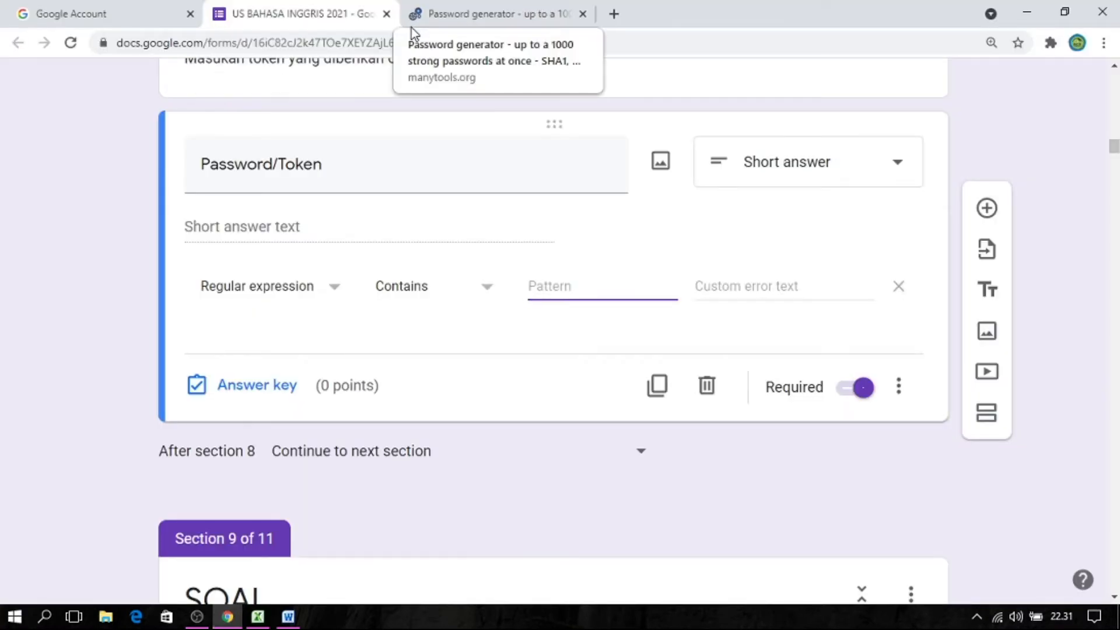
click(467, 22)
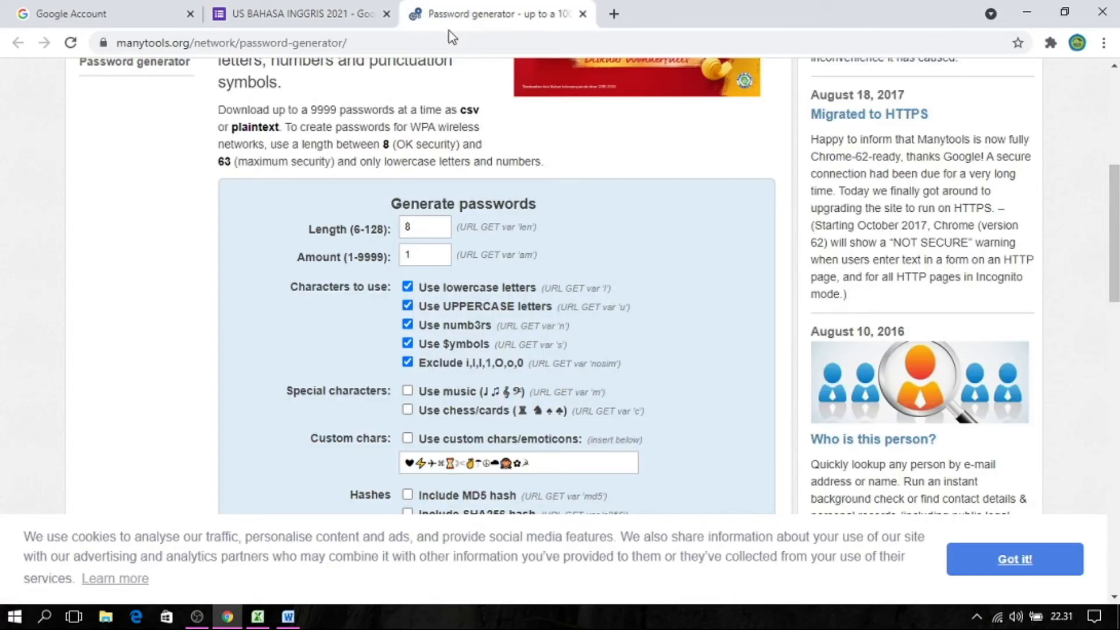
scroll(1115, 200, up, 2)
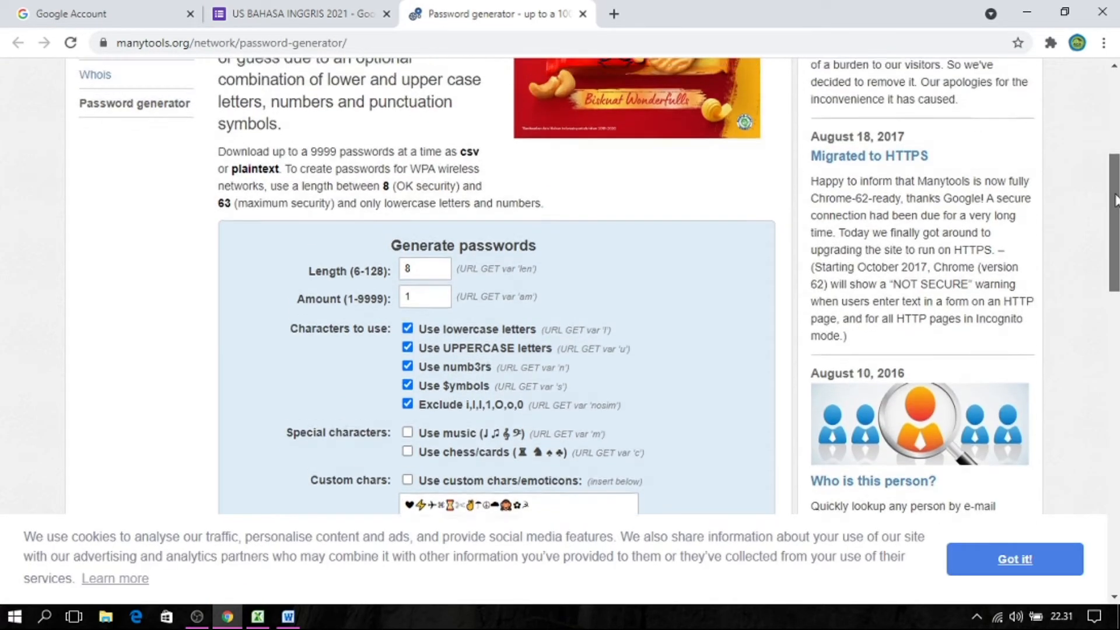
scroll(1116, 200, up, 3)
scroll(1116, 202, down, 3)
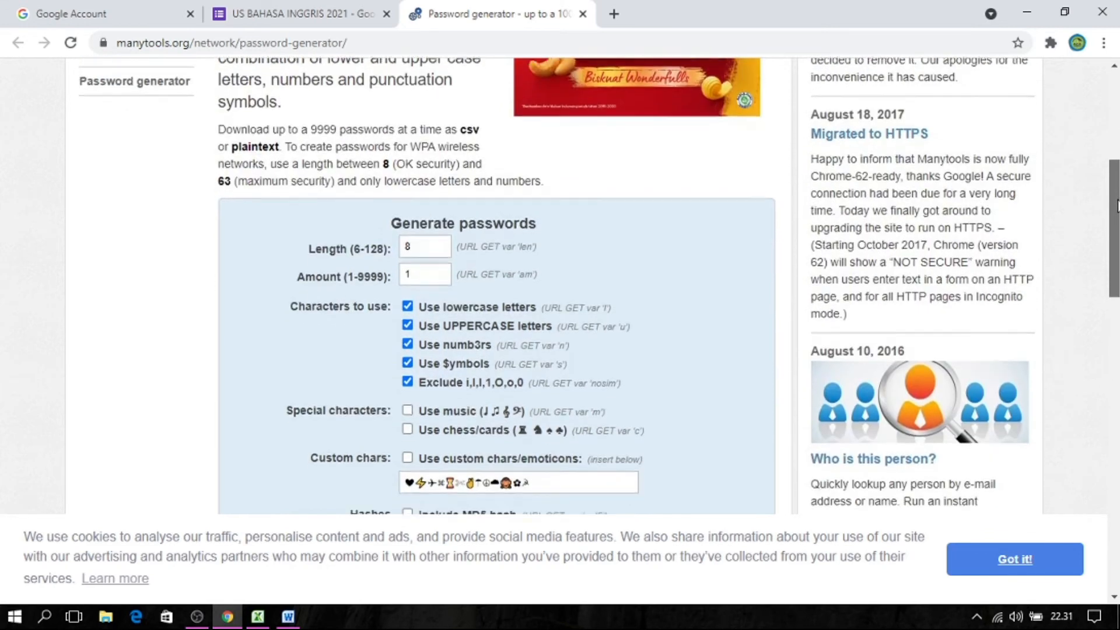
scroll(1115, 200, up, 5)
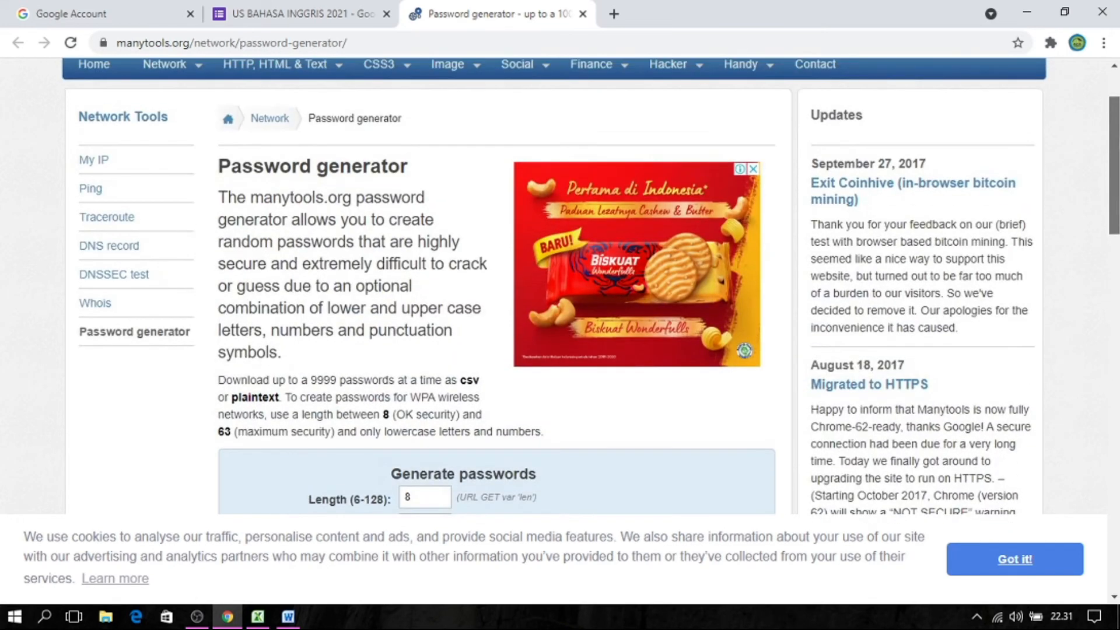
scroll(1115, 200, down, 4)
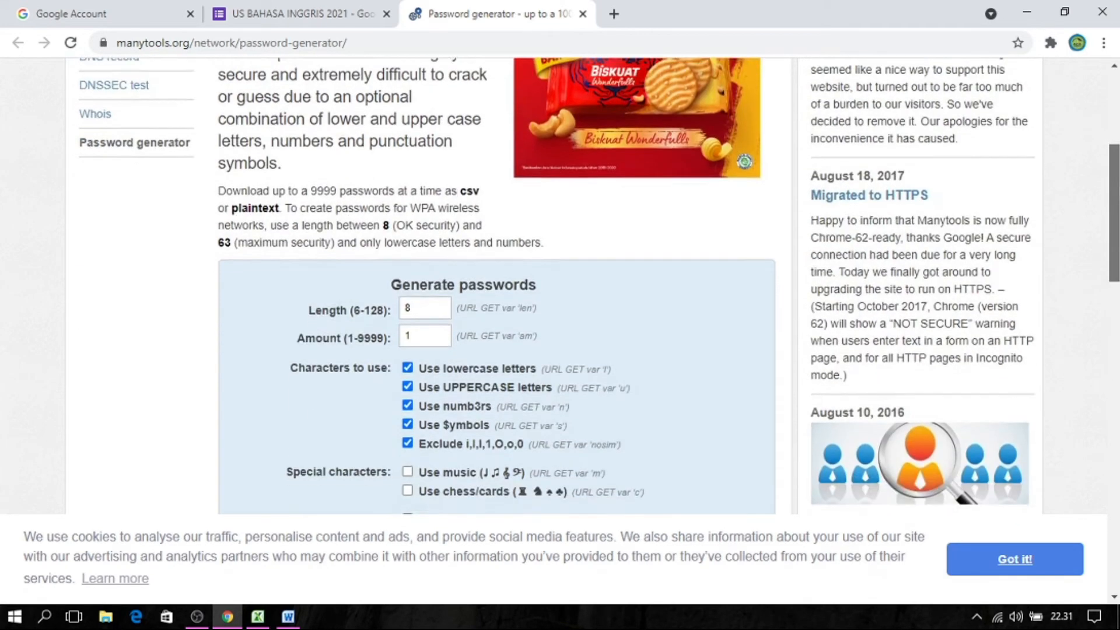
scroll(1115, 201, up, 2)
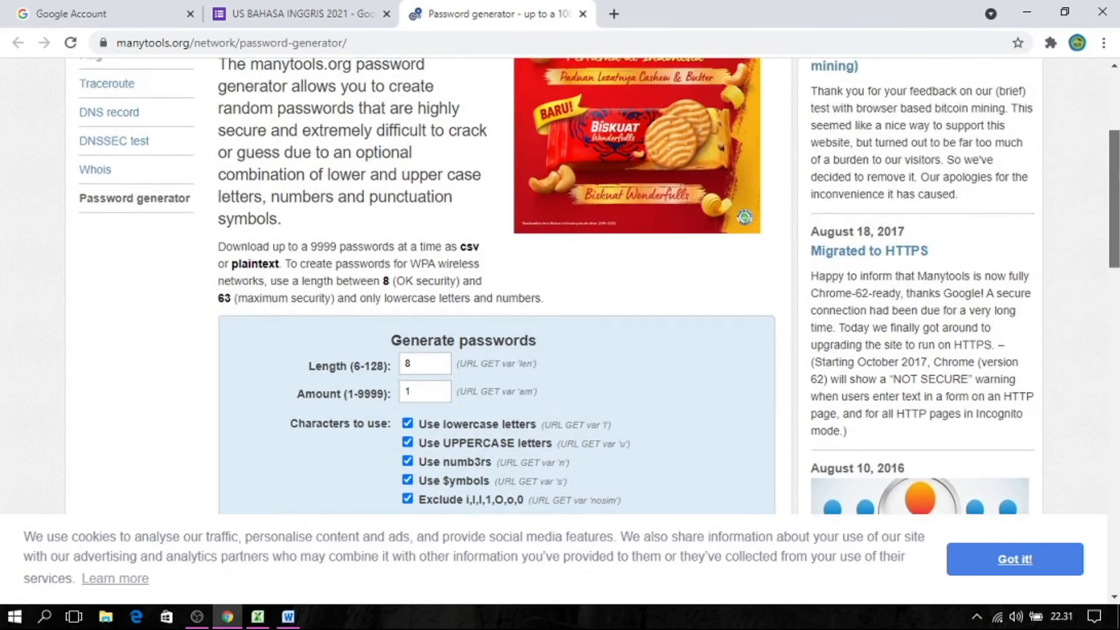
scroll(1115, 188, down, 2)
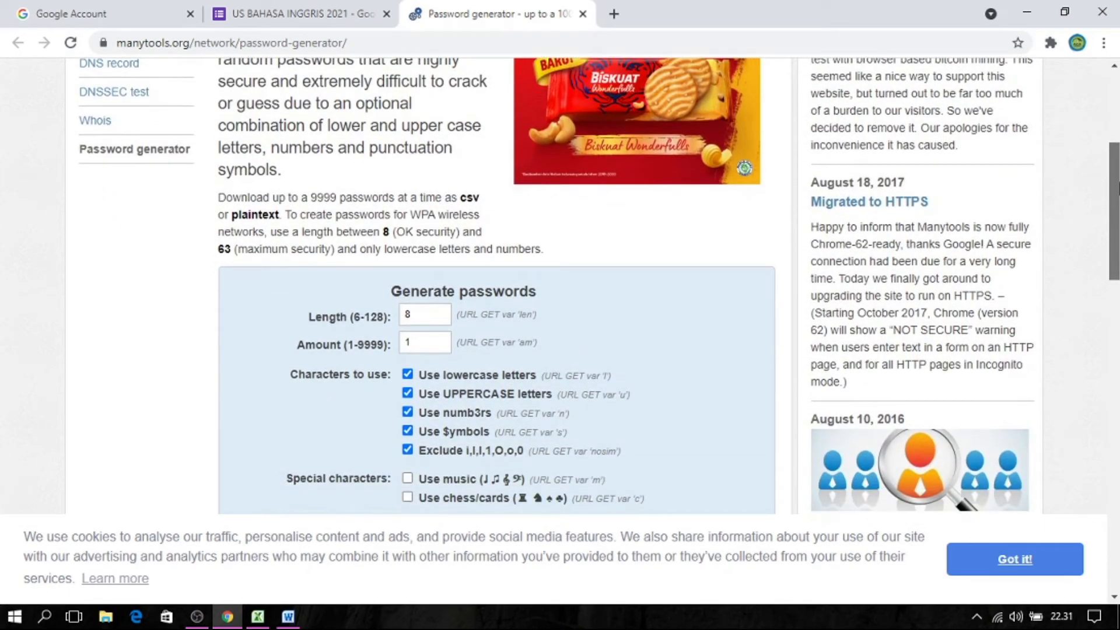
drag(1117, 188, 1117, 202)
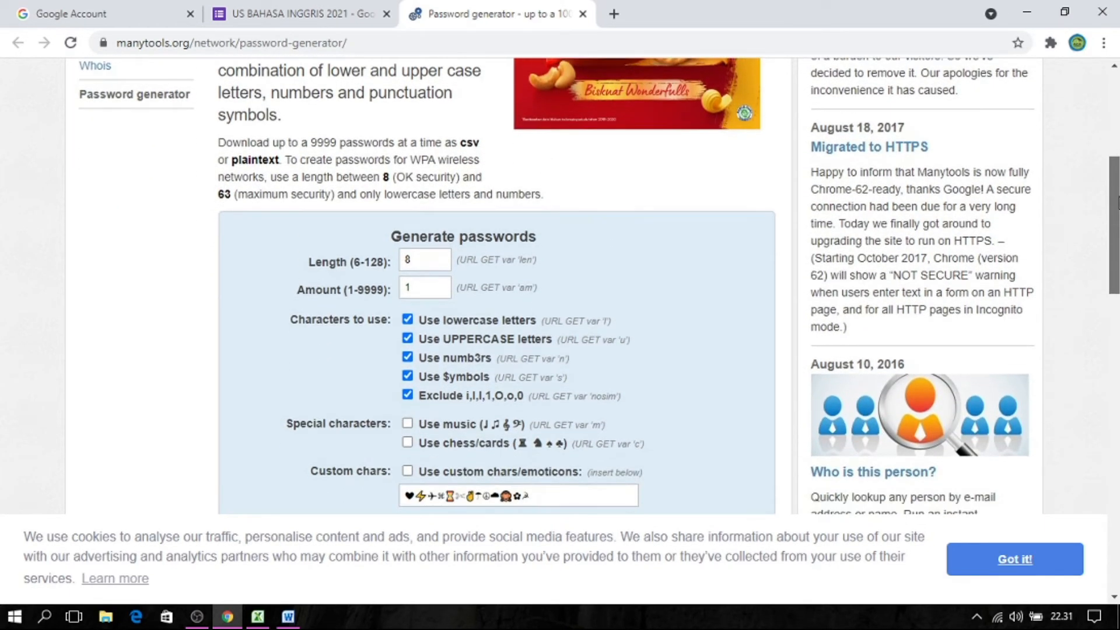
scroll(1117, 201, down, 1)
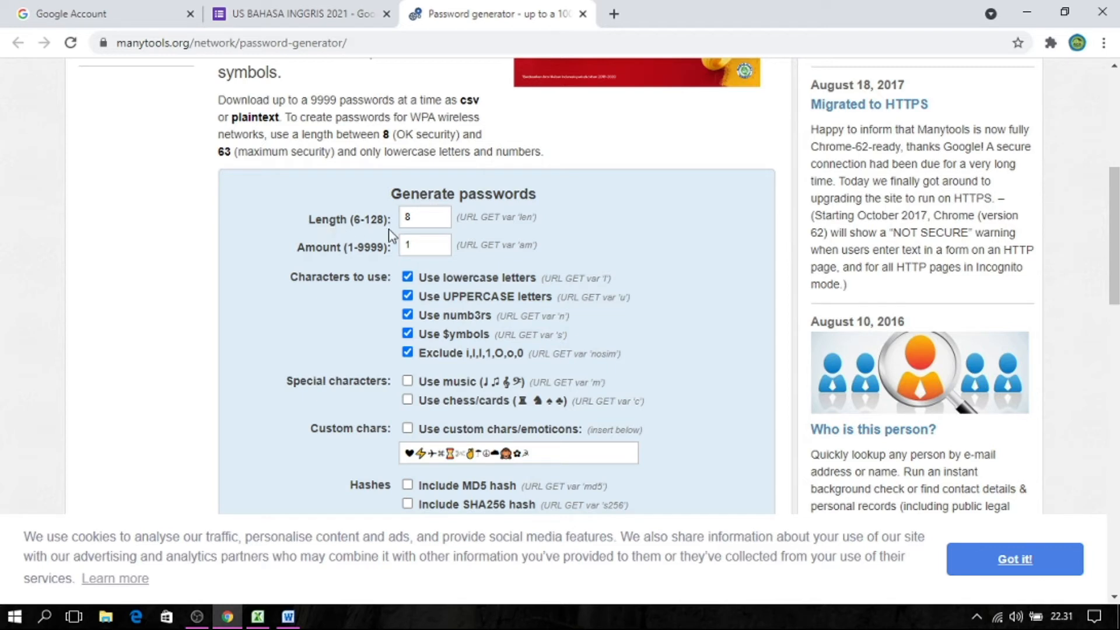
Set the generator to a length of 6 and an amount of 28, with symbols excluded.
click(430, 219)
key(BackSpace)
text(4)
key(BackSpace)
text(6)
click(424, 250)
key(BackSpace)
text(28)
click(412, 332)
Generate the passwords as a CSV file download and open the downloaded passwords.csv.
drag(1117, 250, 1117, 313)
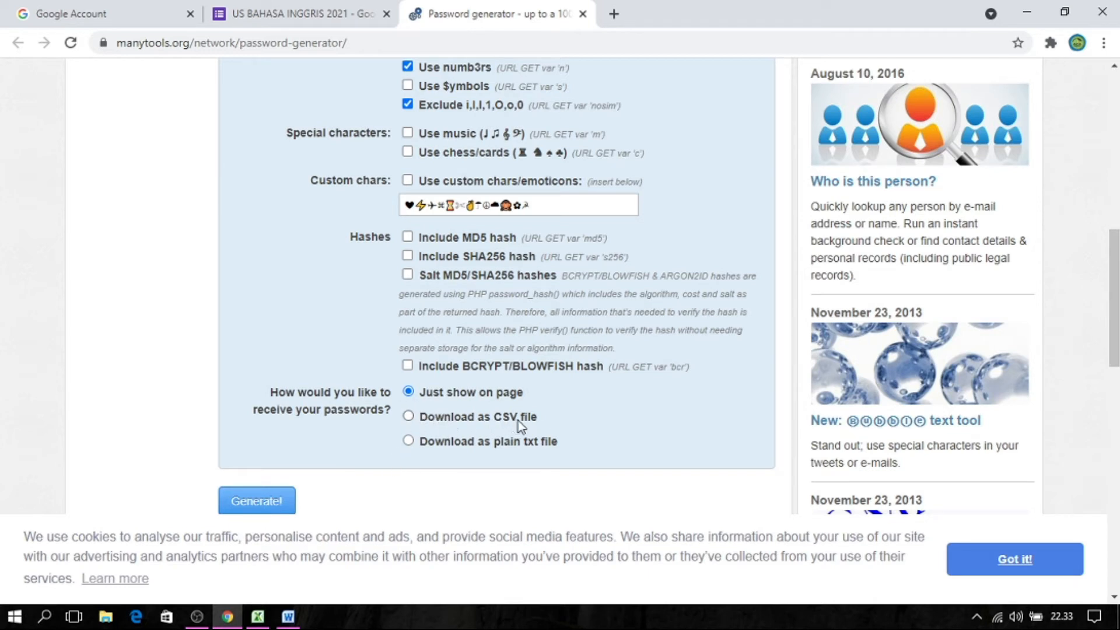
click(409, 417)
click(260, 506)
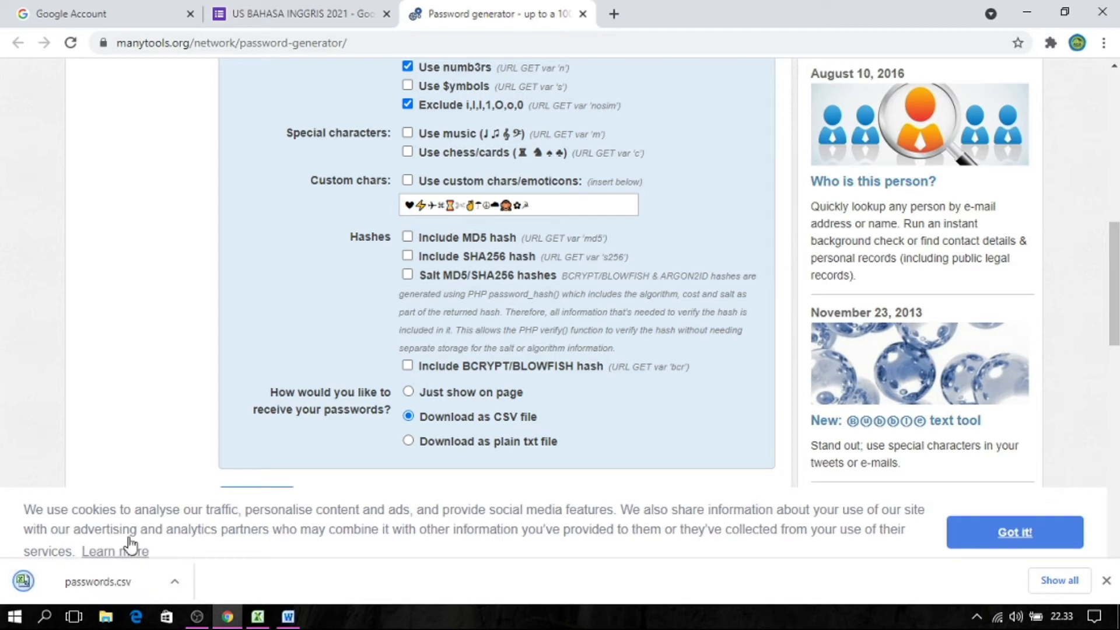
click(114, 579)
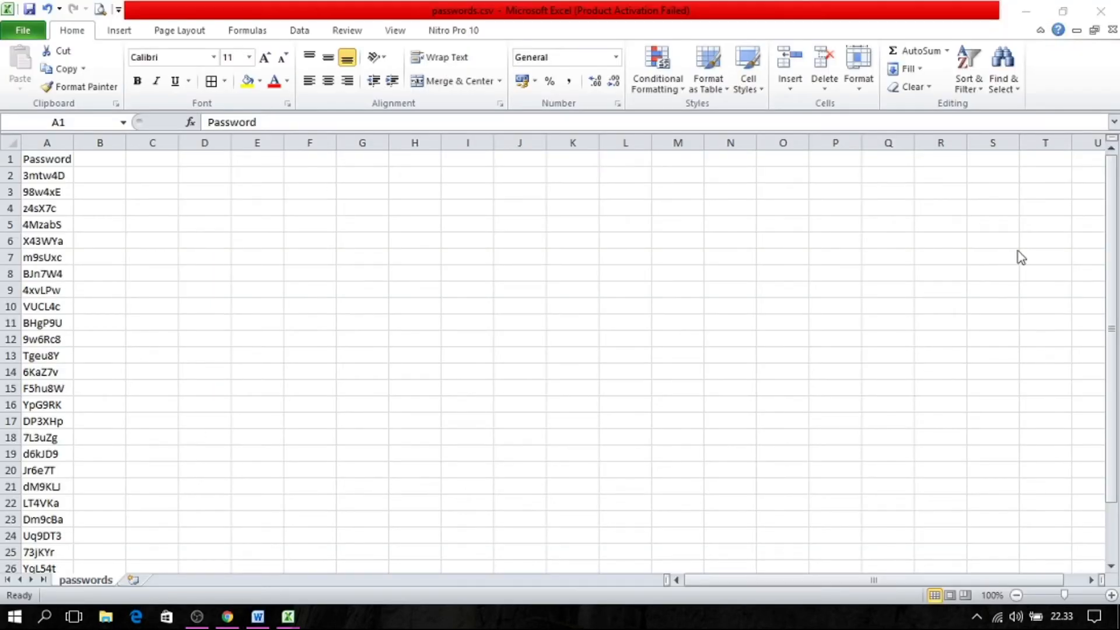
Look through the generated passwords in column A of passwords.csv from the first to the last row.
click(35, 175)
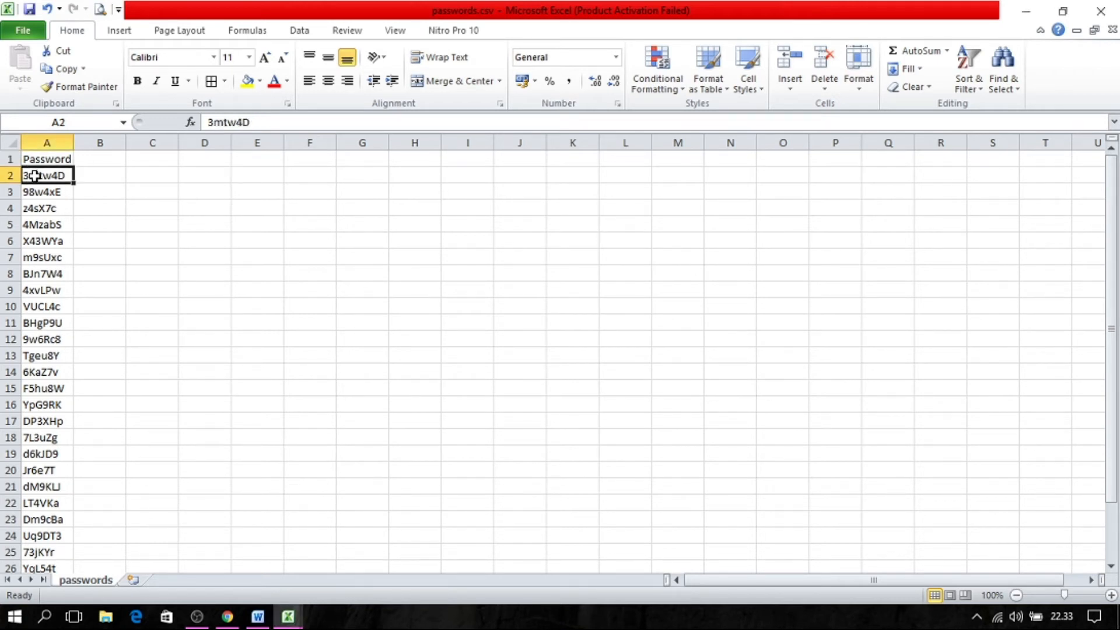
key(Down)
key(Down)
key(Down)
key(Down)
key(Down)
key(Down)
key(Down)
key(Down)
key(Down)
key(Down)
key(Down)
key(Down)
key(Down)
key(Down)
key(Down)
key(Down)
key(Down)
key(Down)
key(Down)
key(Down)
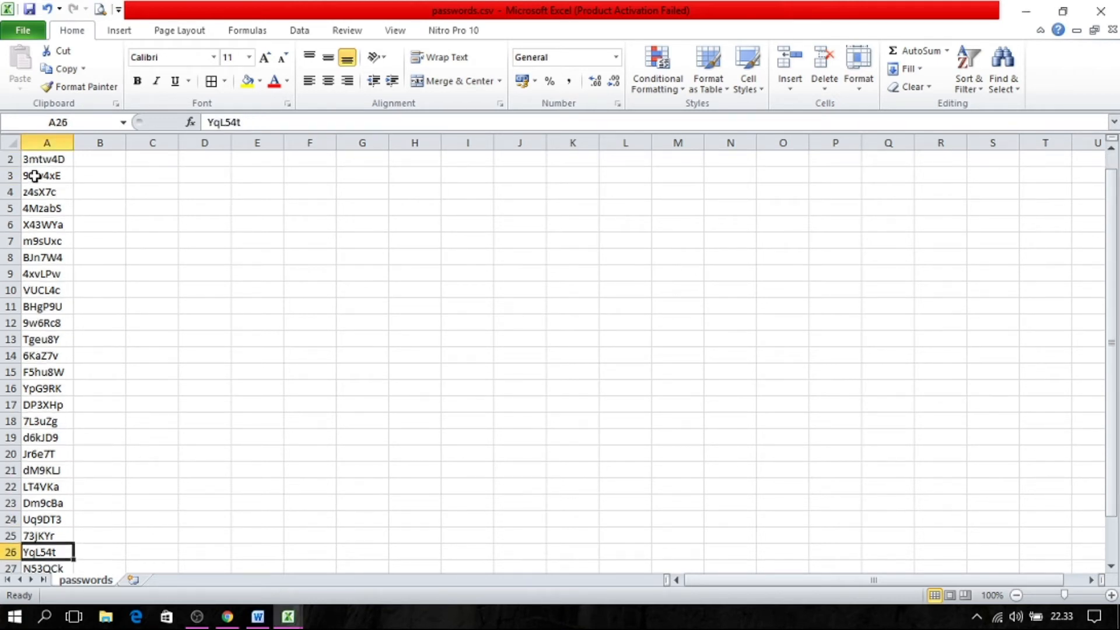
key(Up)
key(Up)
key(Up)
key(Up)
key(Up)
key(Up)
key(Up)
key(Up)
key(Up)
key(Up)
key(Up)
key(Up)
key(Up)
key(Up)
key(Up)
key(Up)
key(Up)
key(Up)
key(Up)
key(Up)
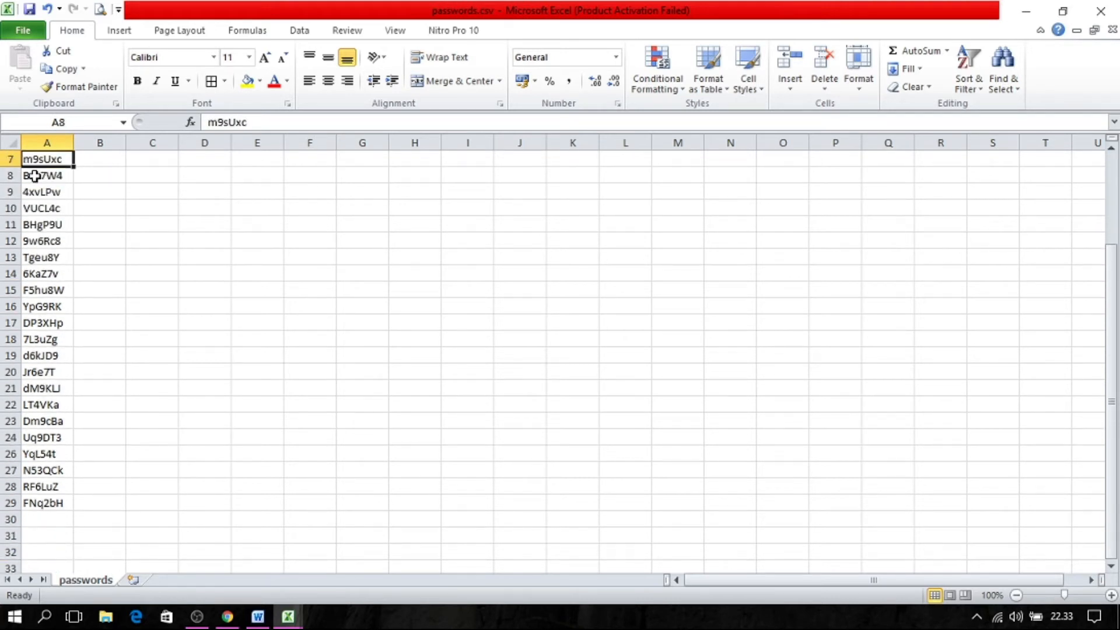
key(Down)
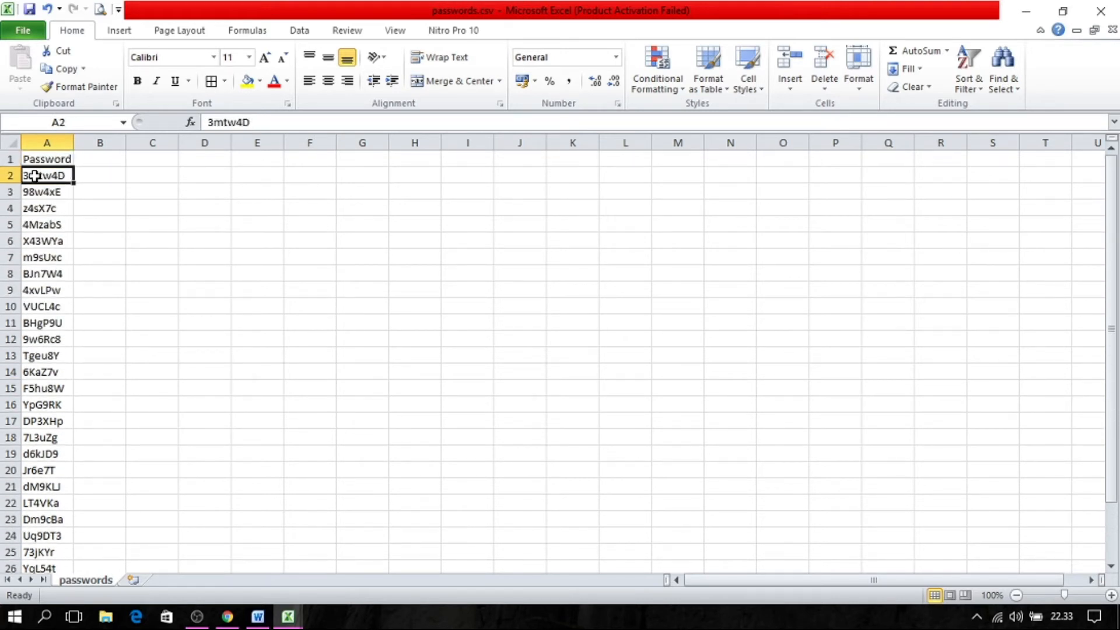
key(shift+Down)
key(shift+Down)
key(shift+Down)
key(shift+Down)
key(shift+Down)
key(shift+Down)
key(shift+Down)
key(shift+Down)
key(shift+Down)
key(shift+Down)
key(shift+Down)
key(shift+Down)
key(shift+Down)
key(shift+Down)
key(shift+Down)
key(shift+Down)
key(shift+Down)
key(shift+Down)
key(shift+Down)
key(shift+Down)
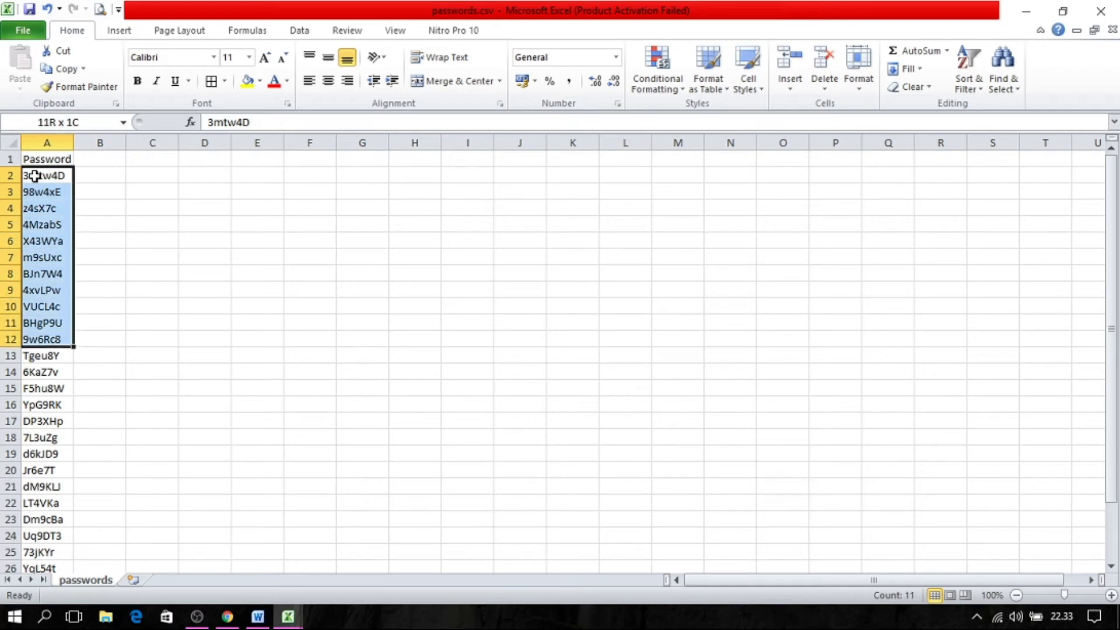
key(Down)
key(Down)
key(Down)
key(Down)
key(Down)
key(Down)
key(Down)
key(Down)
key(Down)
key(Down)
key(Down)
key(Down)
key(Down)
key(Down)
key(Down)
key(Right)
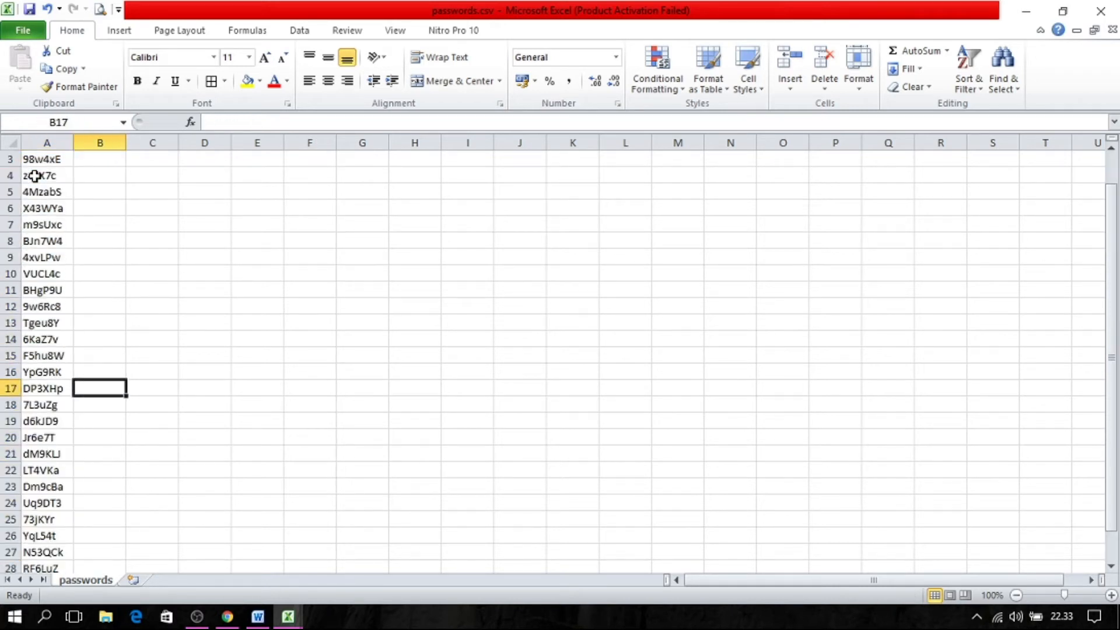
key(Up)
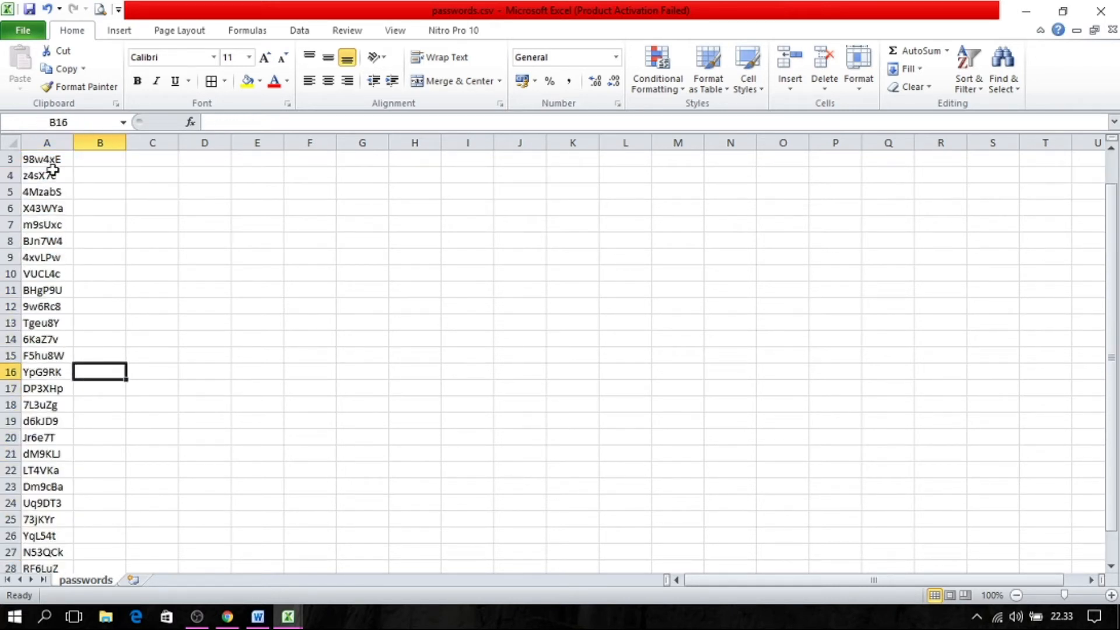
Copy all generated passwords in column A of passwords.csv, cells A2 to A29, without the header.
click(52, 175)
key(Up)
key(Up)
key(Up)
key(Down)
key(ctrl+shift+Down)
key(ctrl+c)
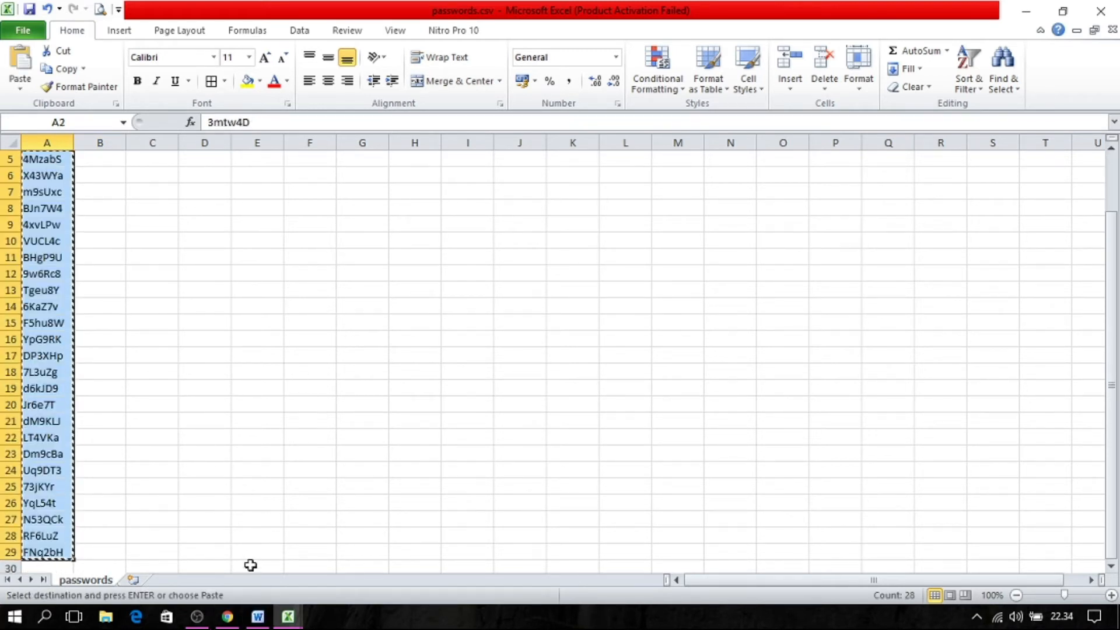
Paste the copied passwords as values into Book1's PASSWORD column, starting at cell D2.
click(288, 616)
click(239, 532)
right_click(371, 172)
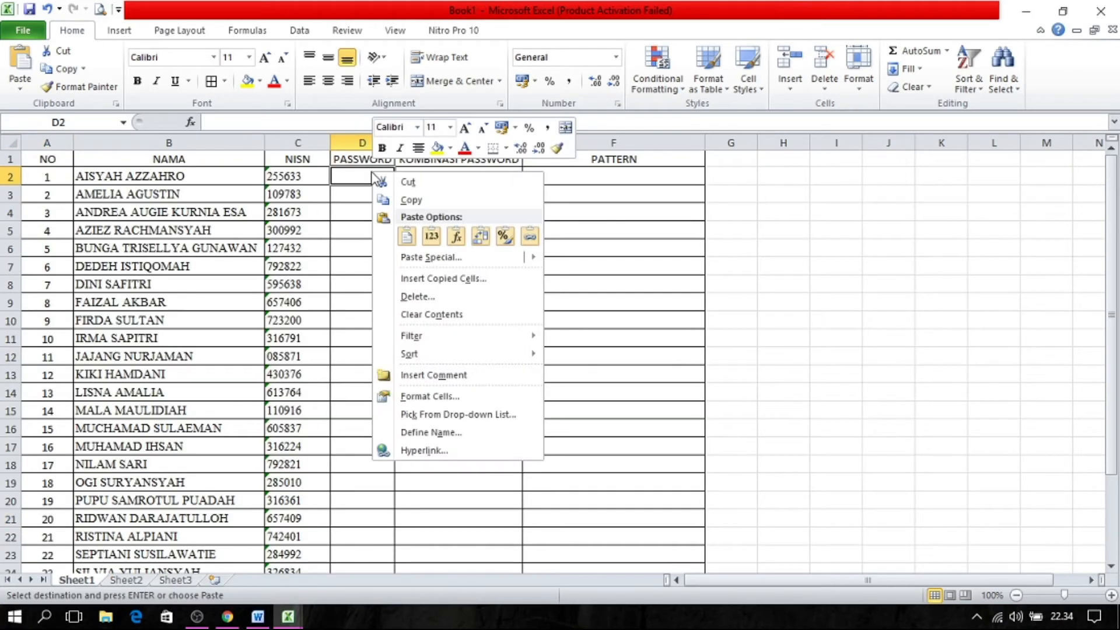
click(435, 232)
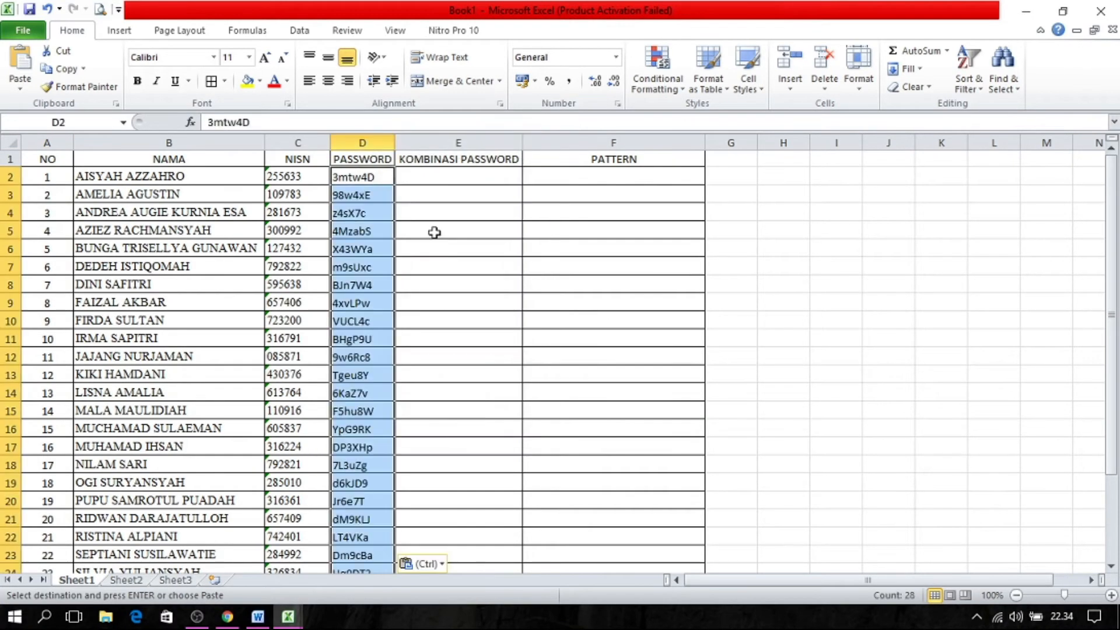
Check the pasted PASSWORD column against the student names down to the end of the list.
click(369, 209)
click(211, 181)
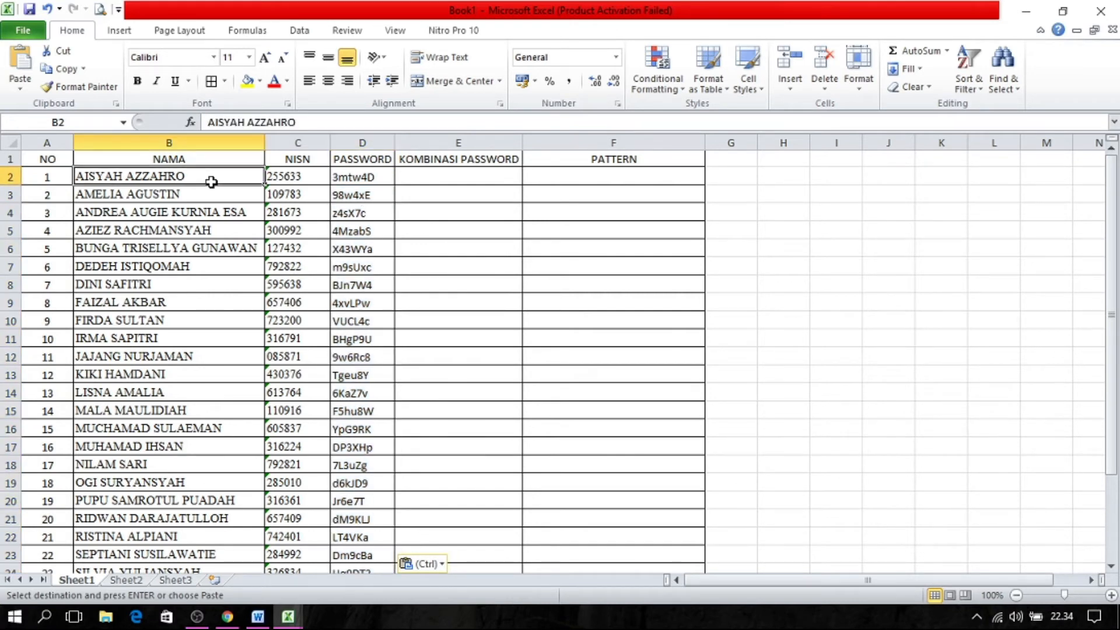
click(385, 227)
key(Down)
key(Down)
key(Down)
key(Down)
key(Down)
key(Down)
key(Down)
key(Down)
key(Down)
key(Down)
key(Down)
key(Down)
key(Down)
key(Down)
key(Down)
key(Down)
key(Down)
key(Down)
key(Down)
key(Down)
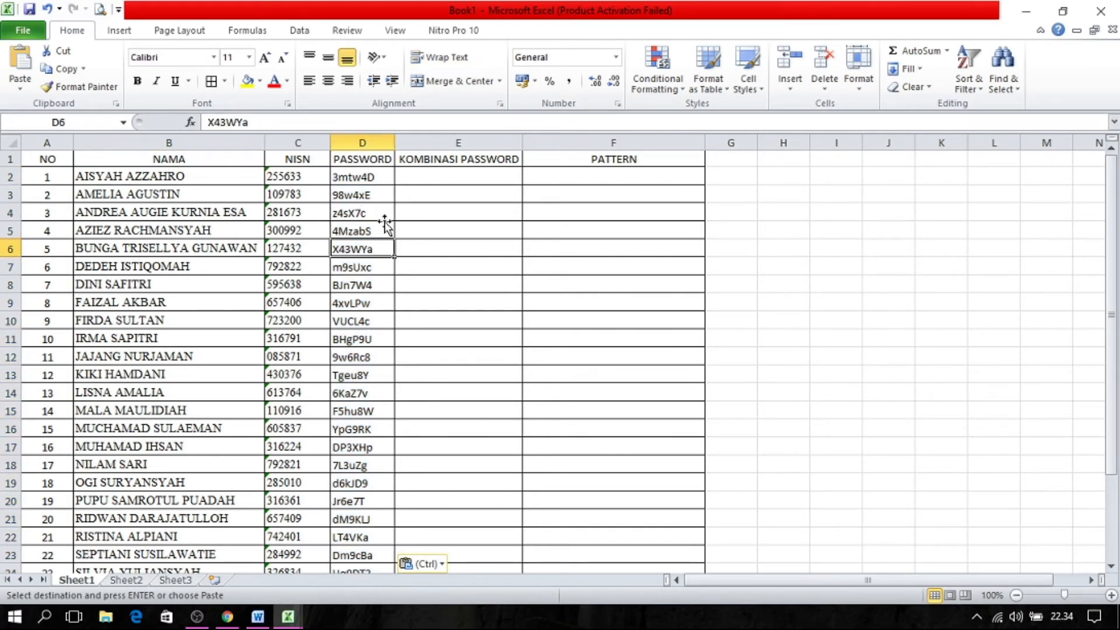
key(Up)
key(Up)
key(Up)
key(Up)
key(Up)
key(Up)
key(Up)
key(Up)
key(Up)
key(Up)
key(Up)
key(Up)
key(Up)
key(Up)
key(Up)
key(Up)
key(Up)
key(Up)
key(Up)
key(Up)
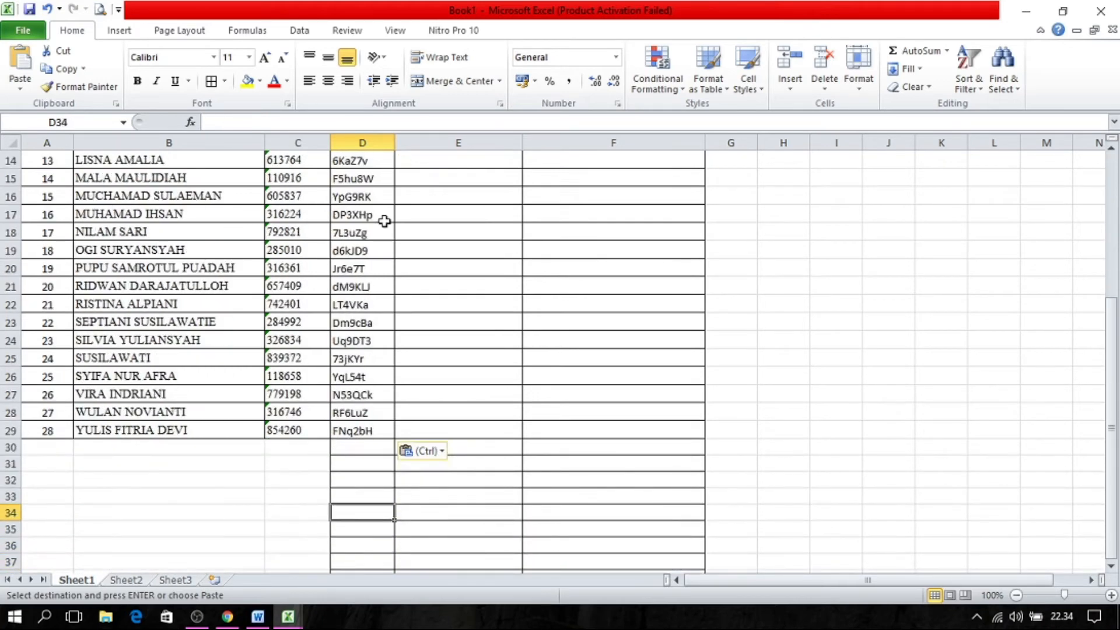
key(Down)
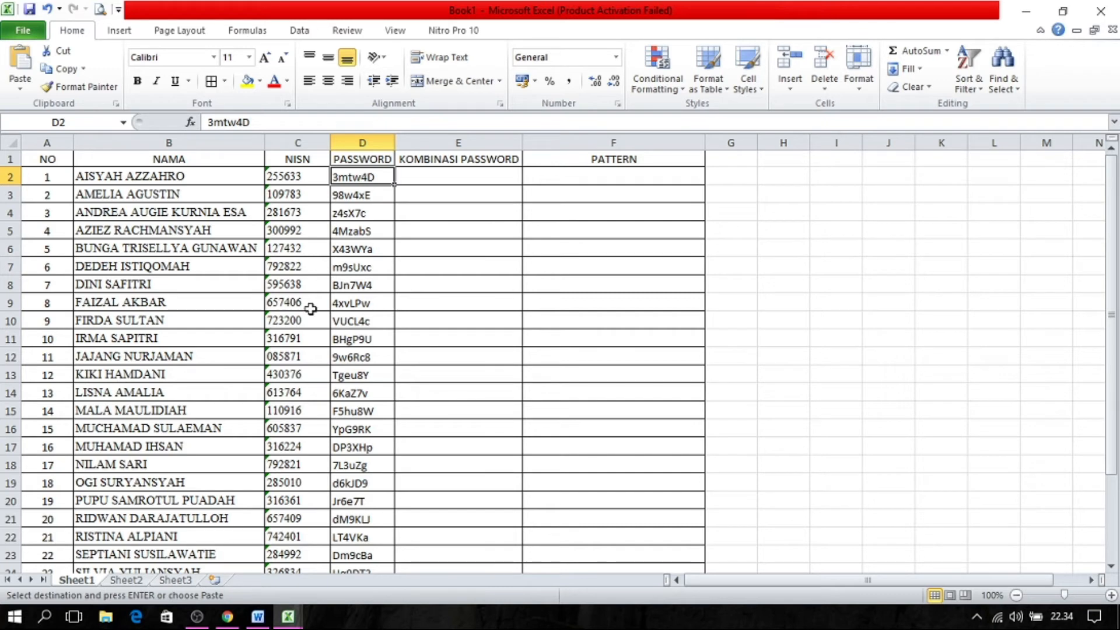
Review the Password/Token question's pattern field in the Google Forms editor and go back to the open Excel workbooks.
click(227, 617)
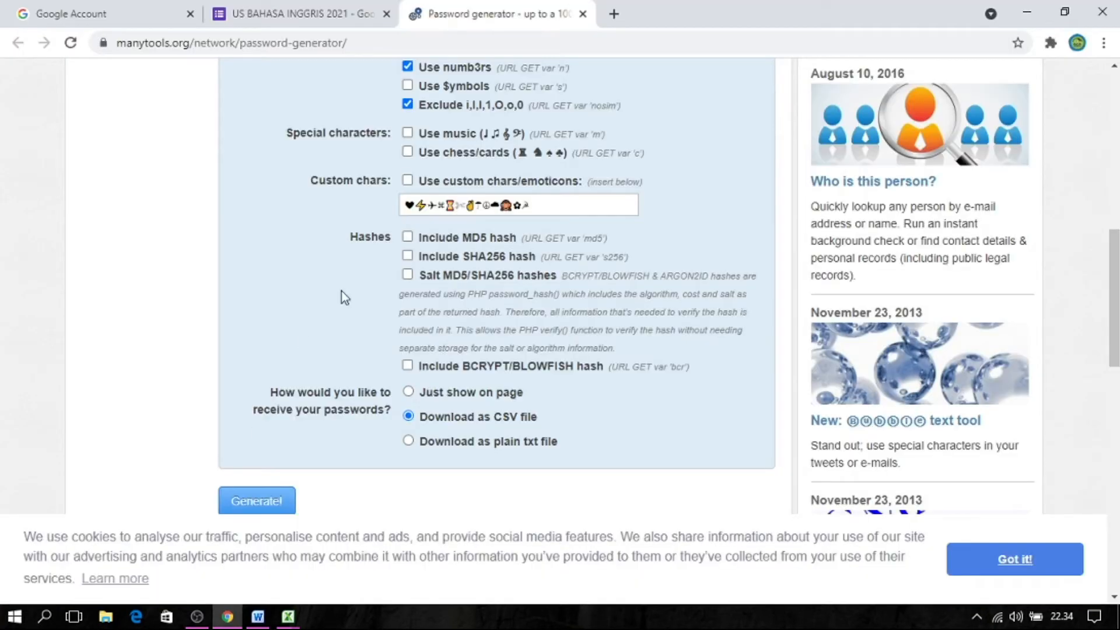
click(305, 14)
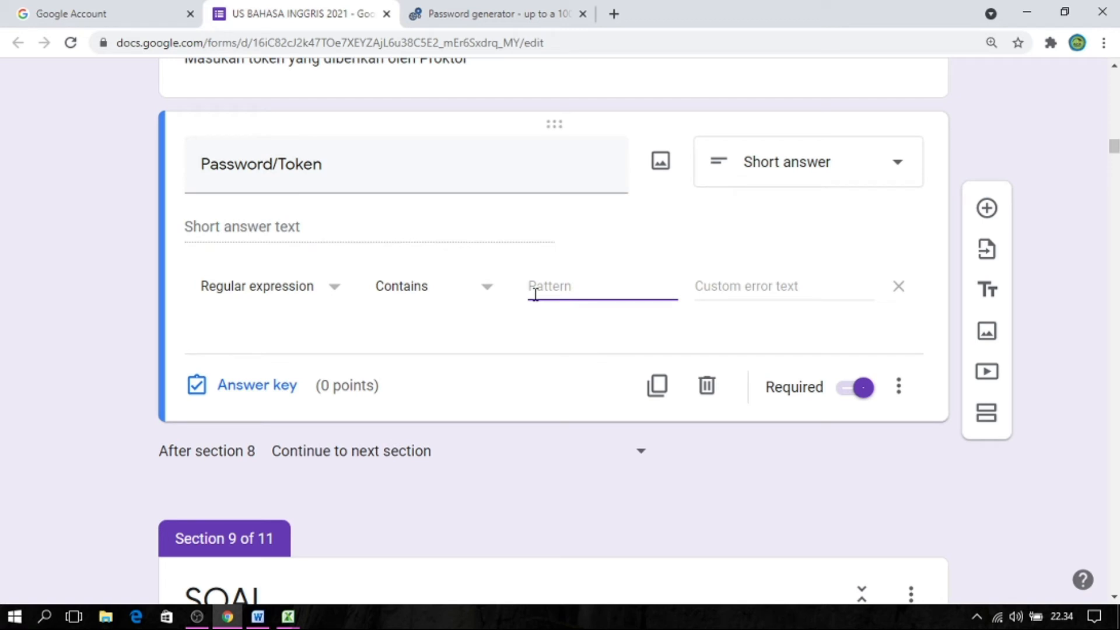
click(289, 616)
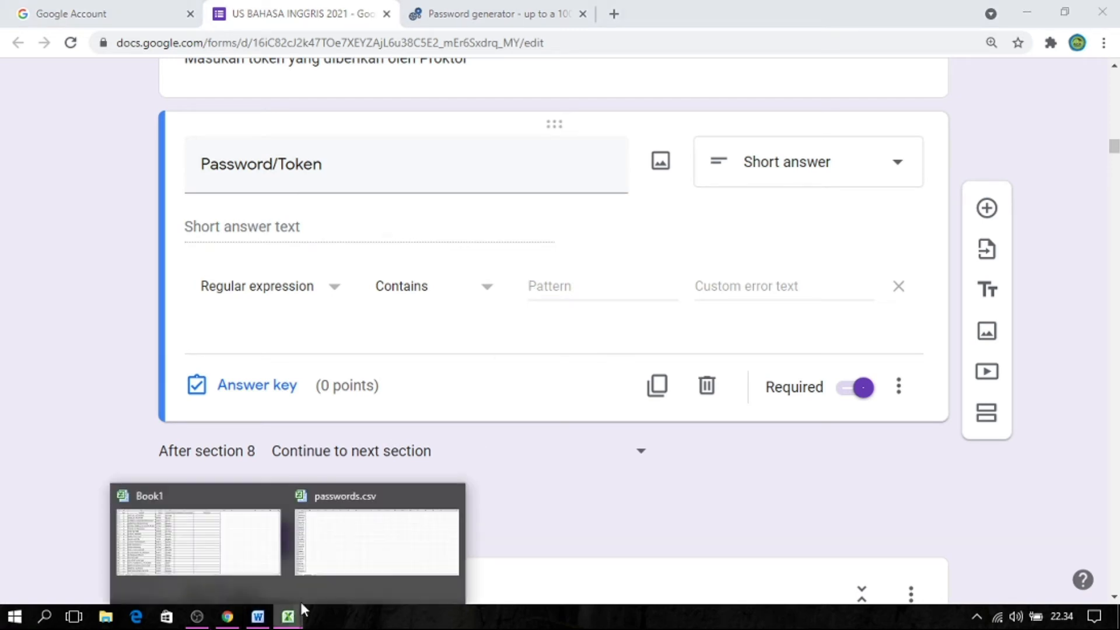
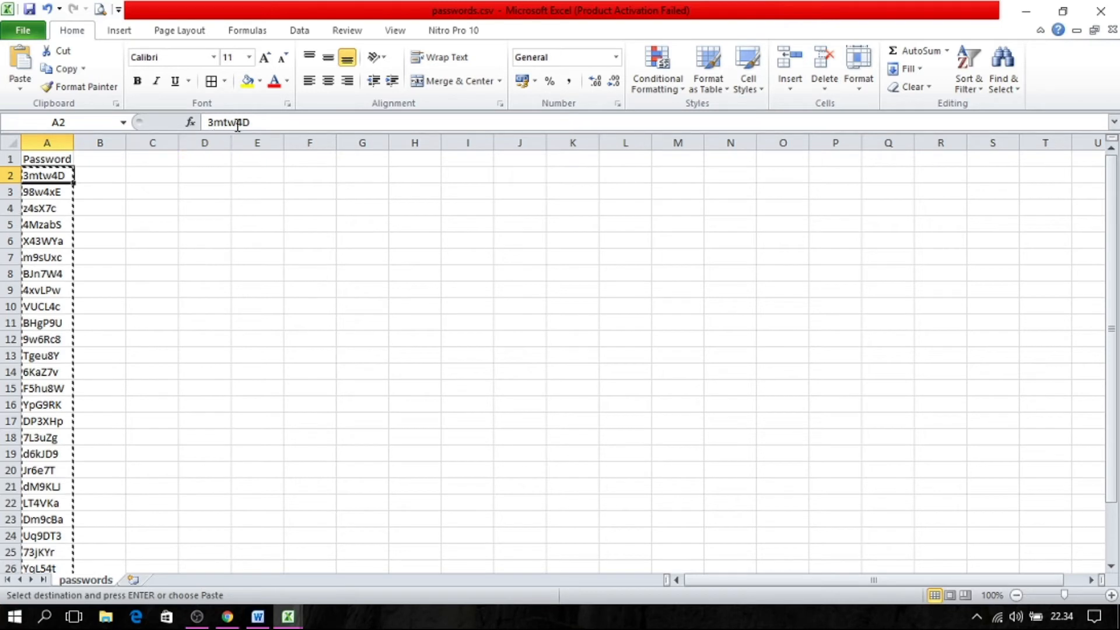
Try the first generated password from passwords.csv, followed by a | separator, in the Password/Token question's pattern field and clear it.
drag(251, 122, 205, 122)
key(ctrl+c)
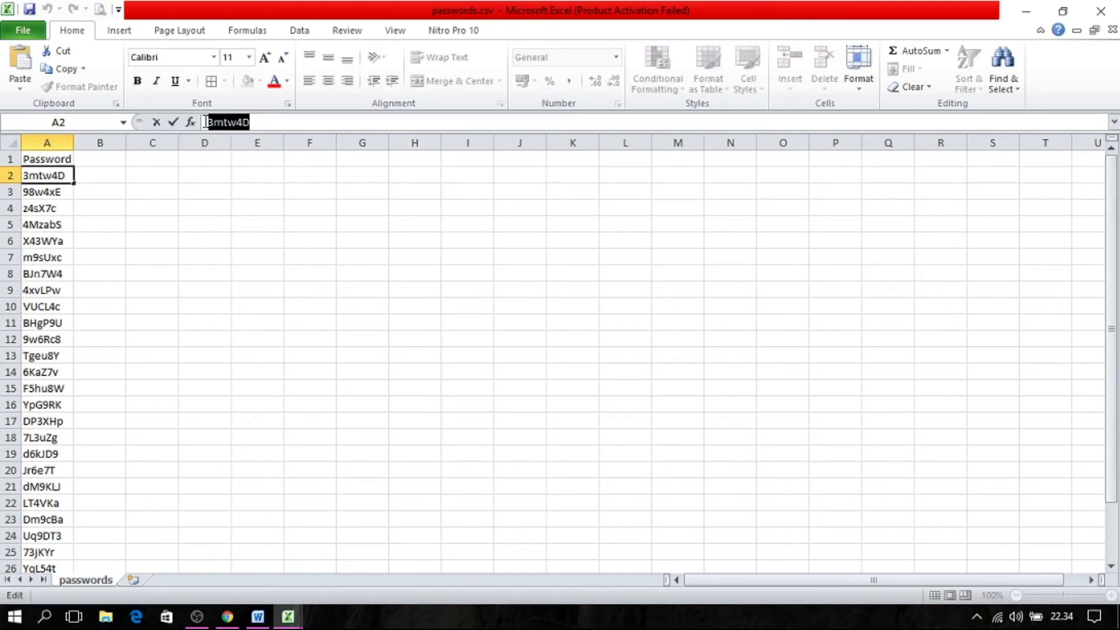
click(228, 616)
key(ctrl+v)
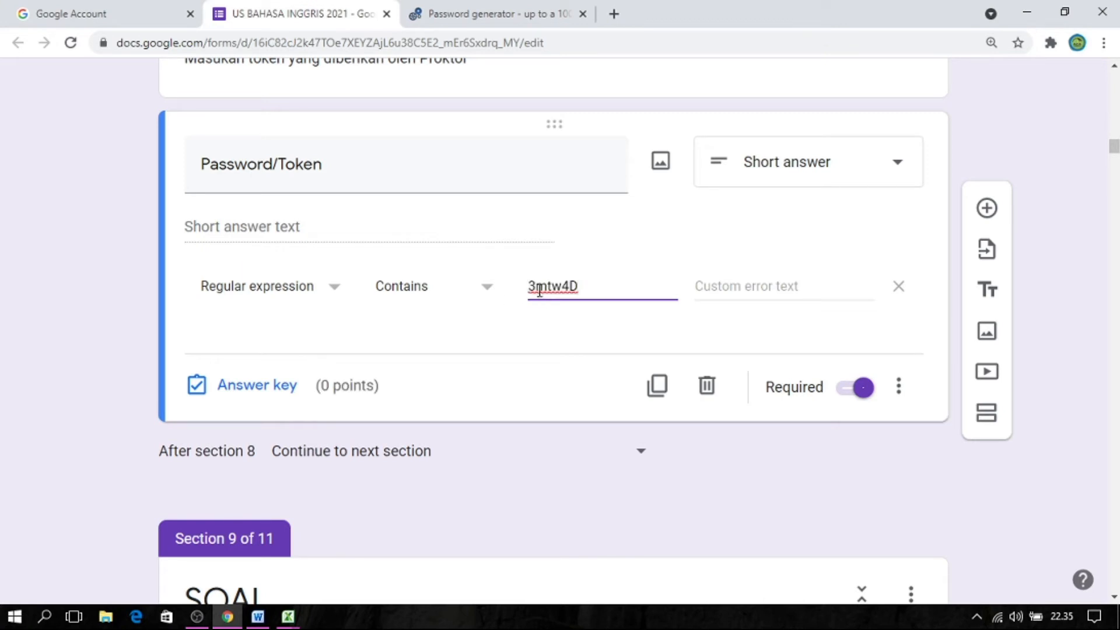
text(|)
key(BackSpace)
key(BackSpace)
key(BackSpace)
key(BackSpace)
key(BackSpace)
key(BackSpace)
Return to Book1 and examine the KOMBINASI PASSWORD column from E2 down to the end of the student list.
click(288, 616)
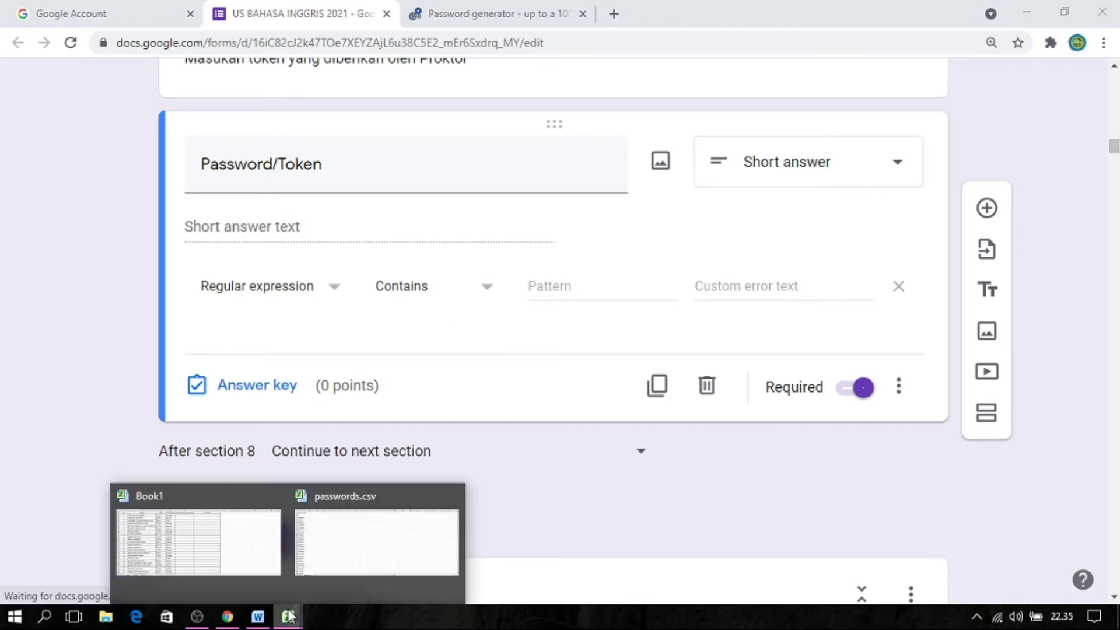
click(225, 569)
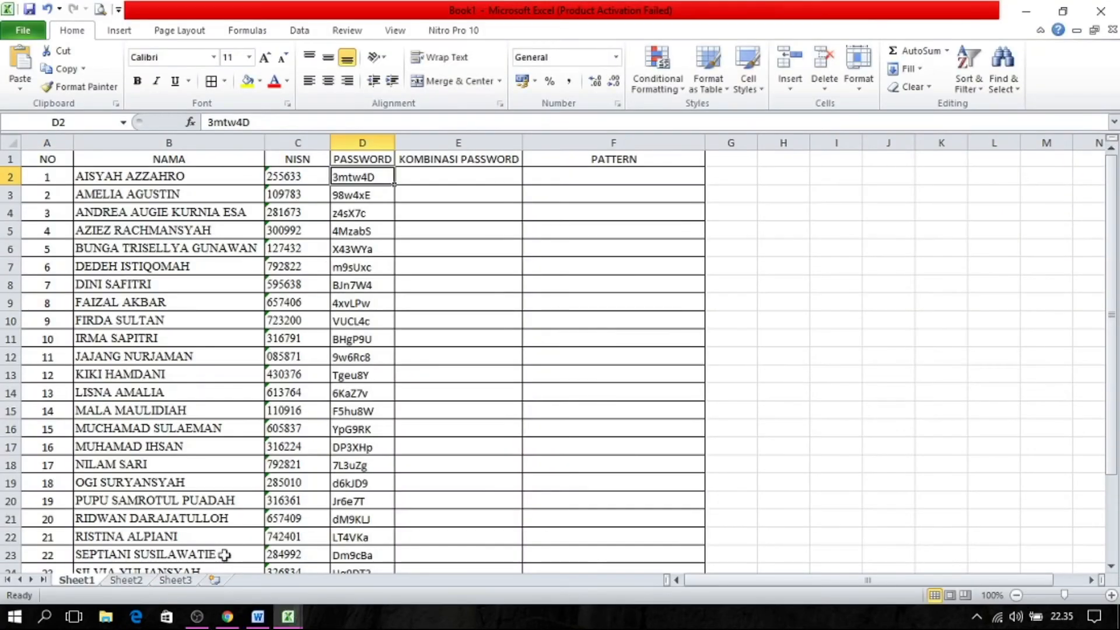
click(424, 195)
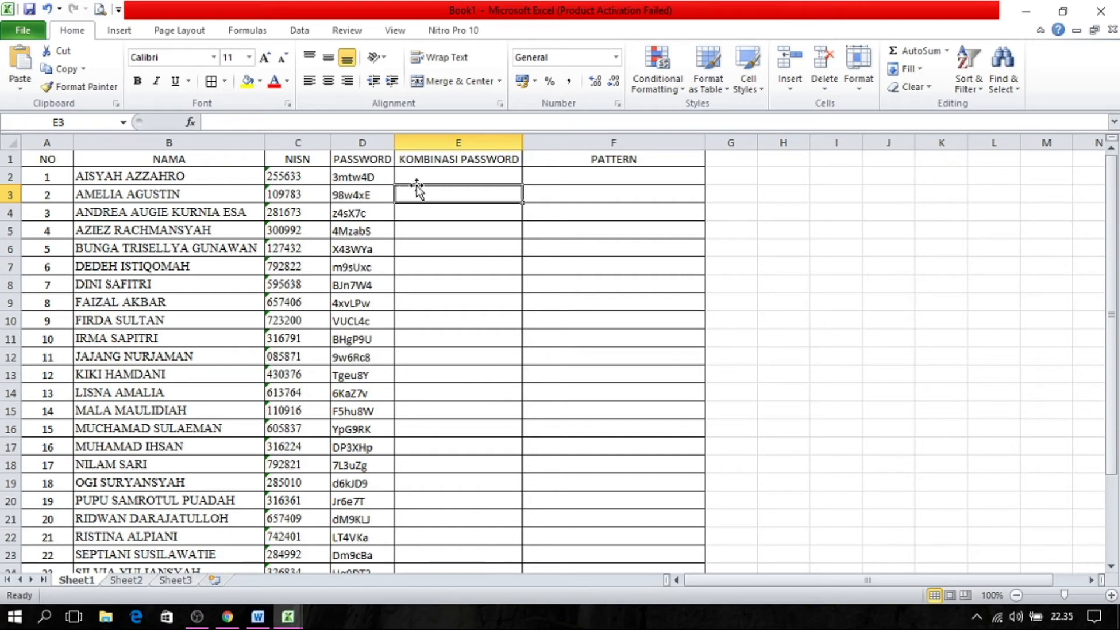
click(420, 178)
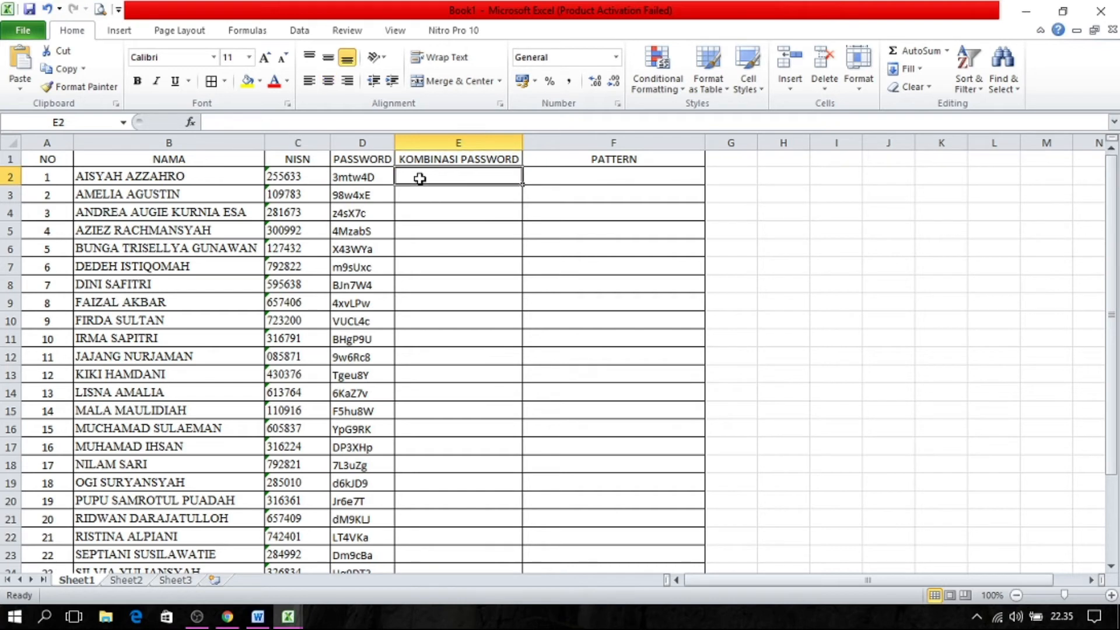
key(Down)
key(Down)
key(Down)
key(Down)
key(Down)
key(Down)
key(Down)
key(Down)
key(Down)
key(Down)
key(Down)
key(Down)
key(Down)
key(Down)
key(Down)
key(Down)
key(Down)
key(Down)
key(Down)
key(Down)
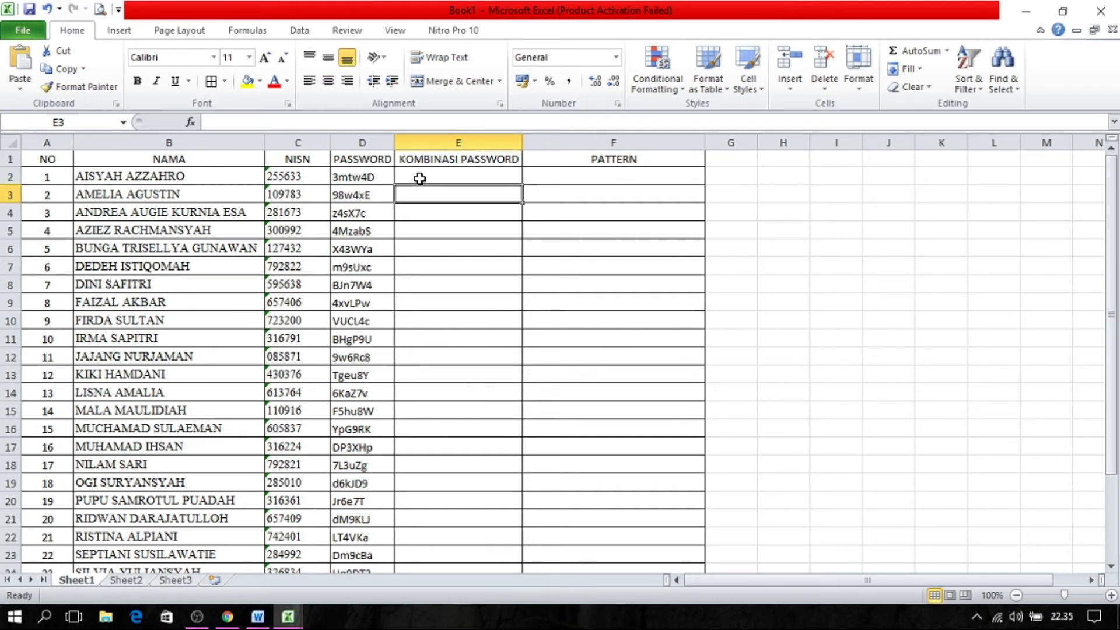
key(Up)
key(Up)
key(Up)
key(Up)
key(Up)
key(Up)
key(Up)
key(Up)
key(Up)
key(Up)
key(Up)
key(Up)
key(Up)
key(Up)
key(Up)
key(Up)
key(Up)
key(Up)
key(Up)
key(Up)
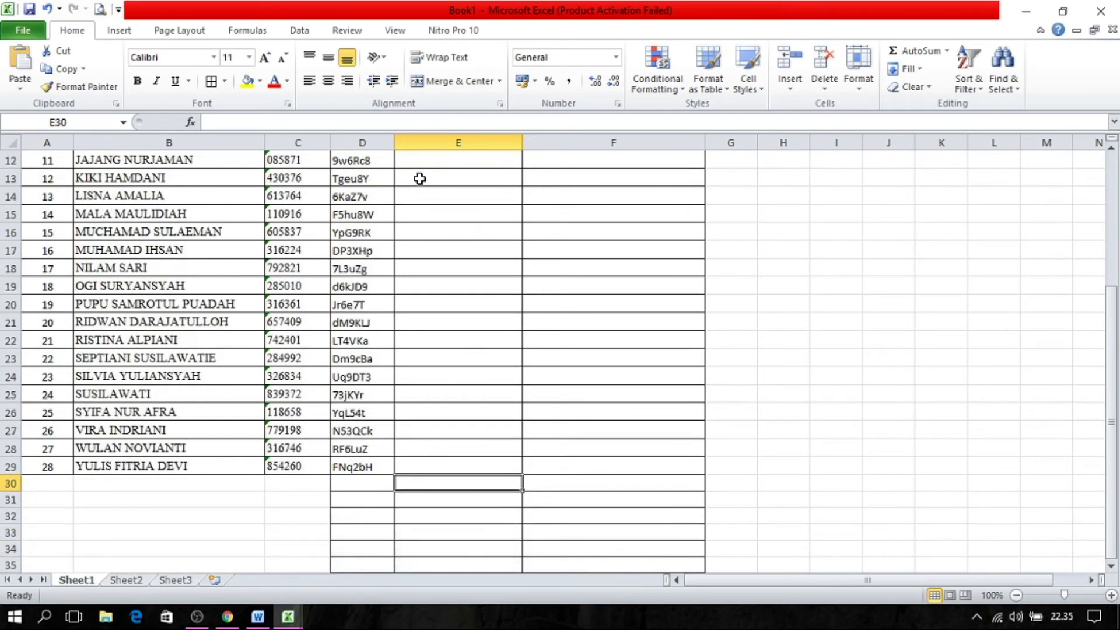
key(Down)
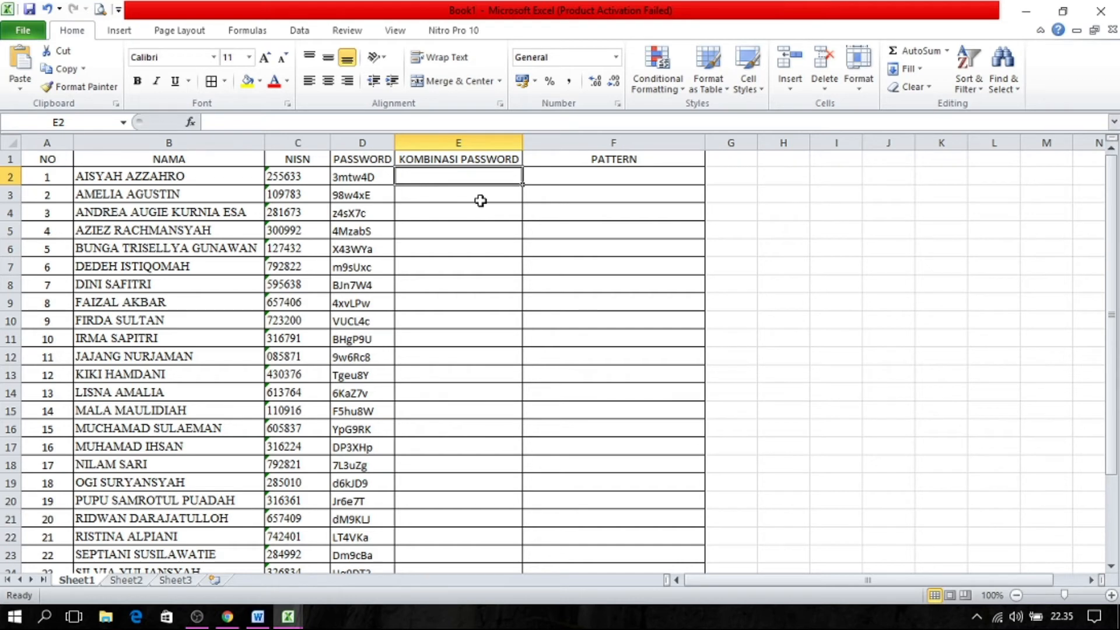
Enter the formula =C2&D2 in cell E2 to join the first student's NISN and password.
text(=)
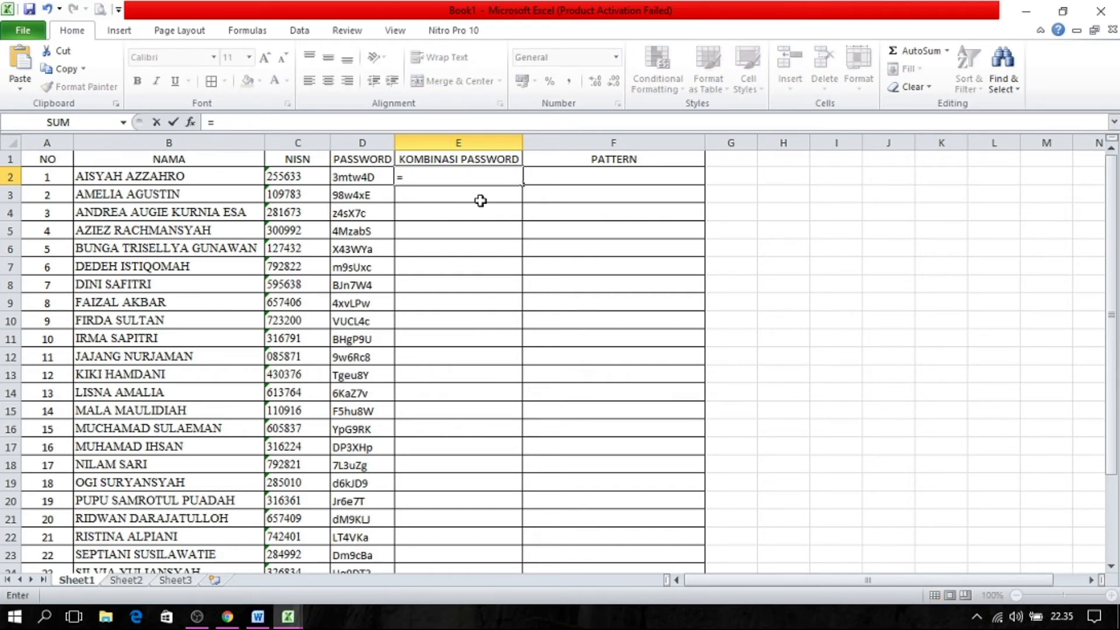
click(312, 177)
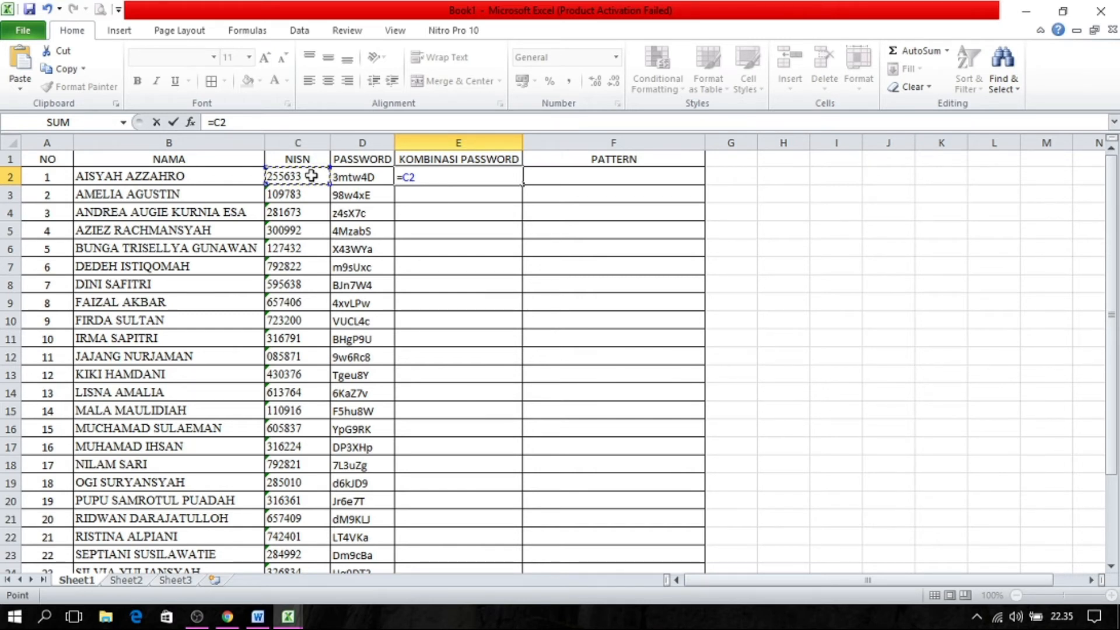
text(&)
click(371, 176)
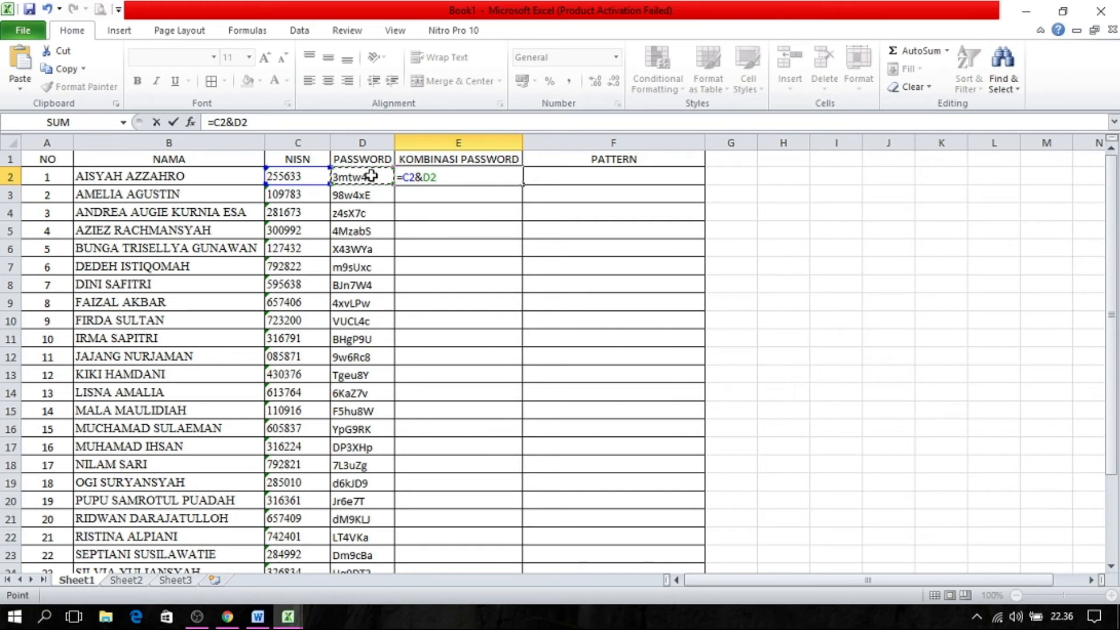
key(Return)
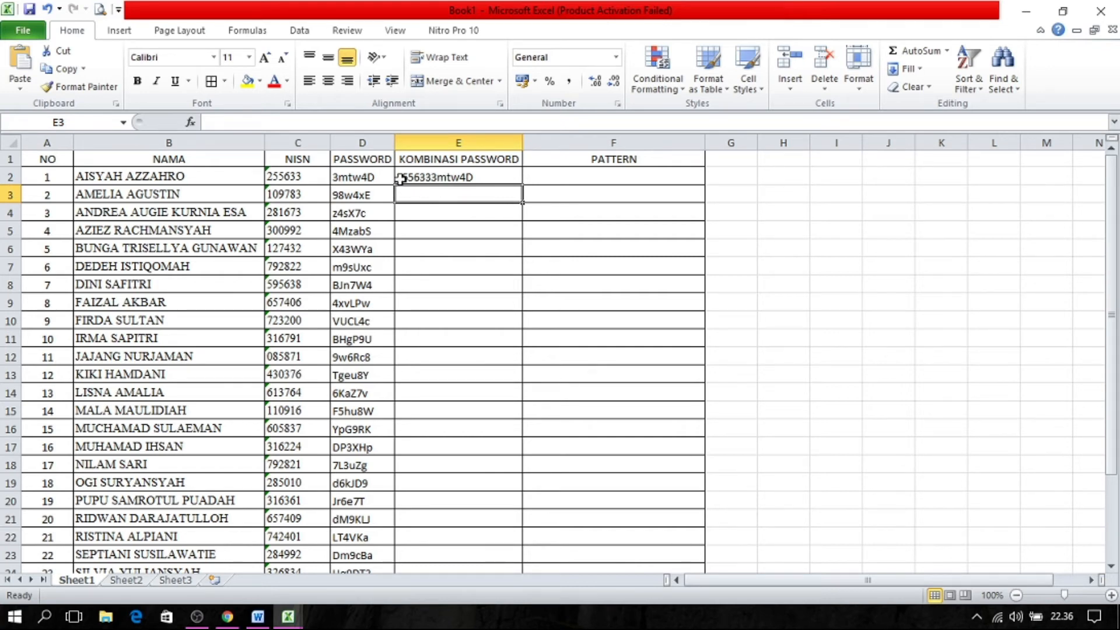
Add a hyphen separator to the formula in E2 so that it reads =C2&"-"&D2.
click(471, 178)
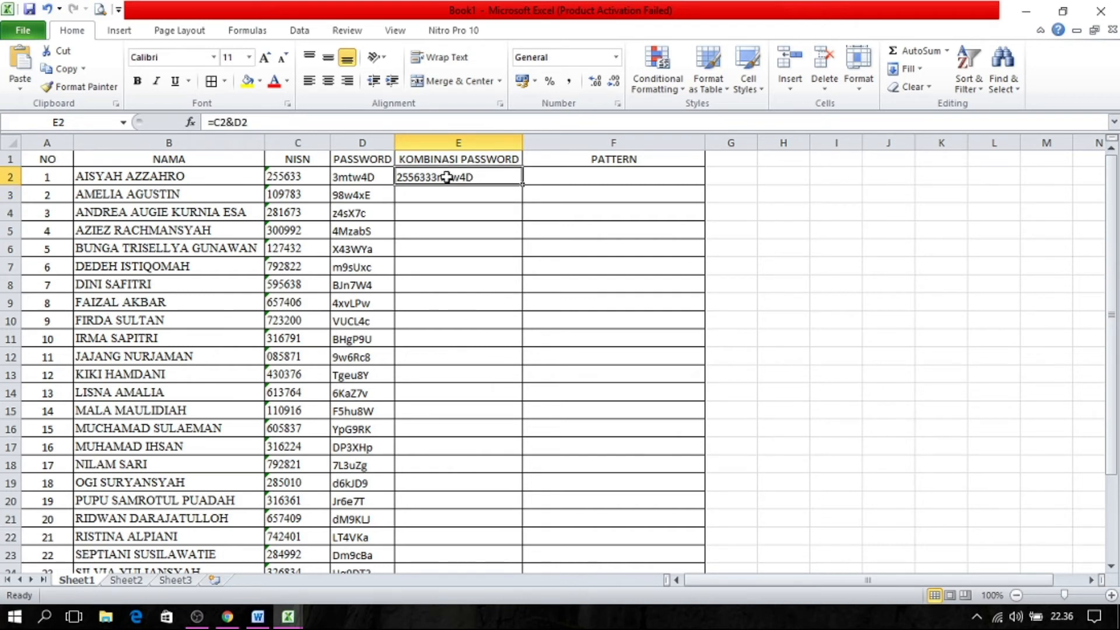
double_click(446, 176)
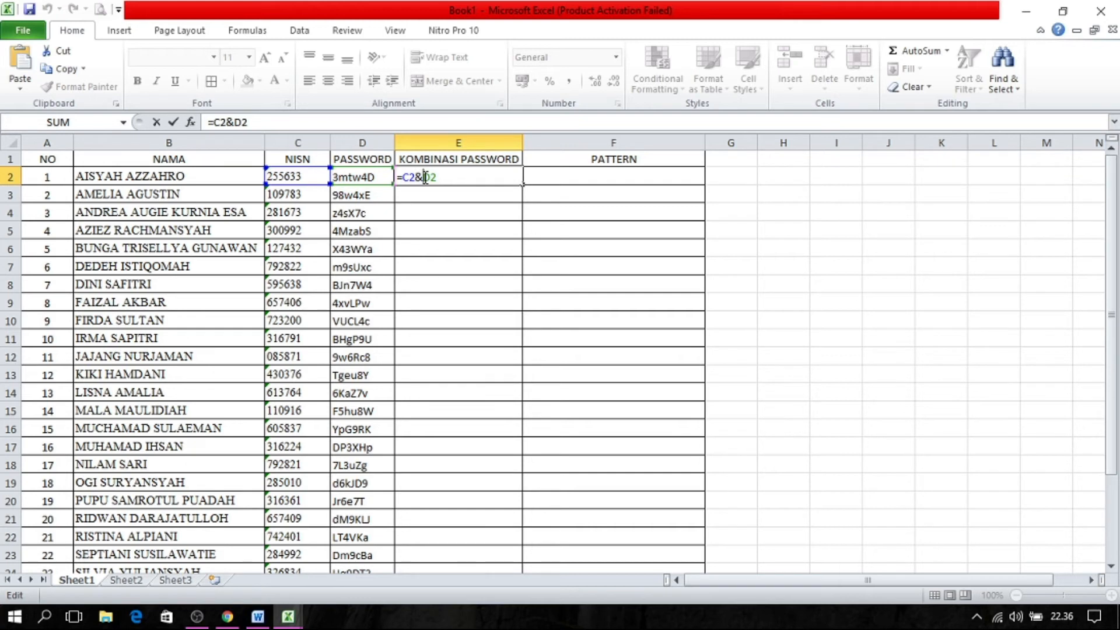
click(426, 178)
text(")
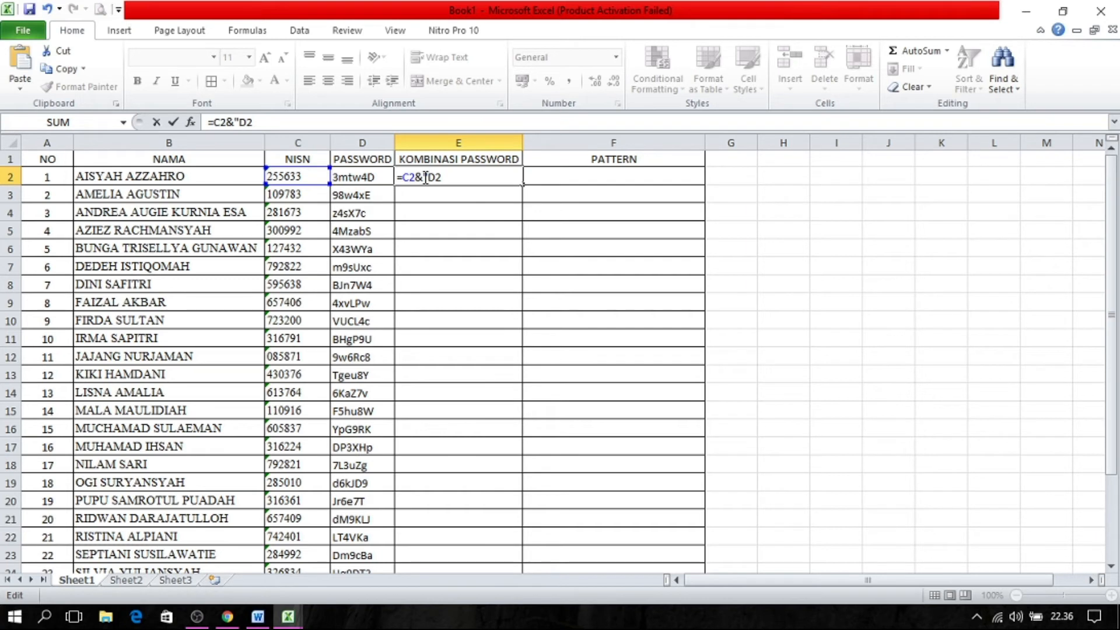
text(-"&)
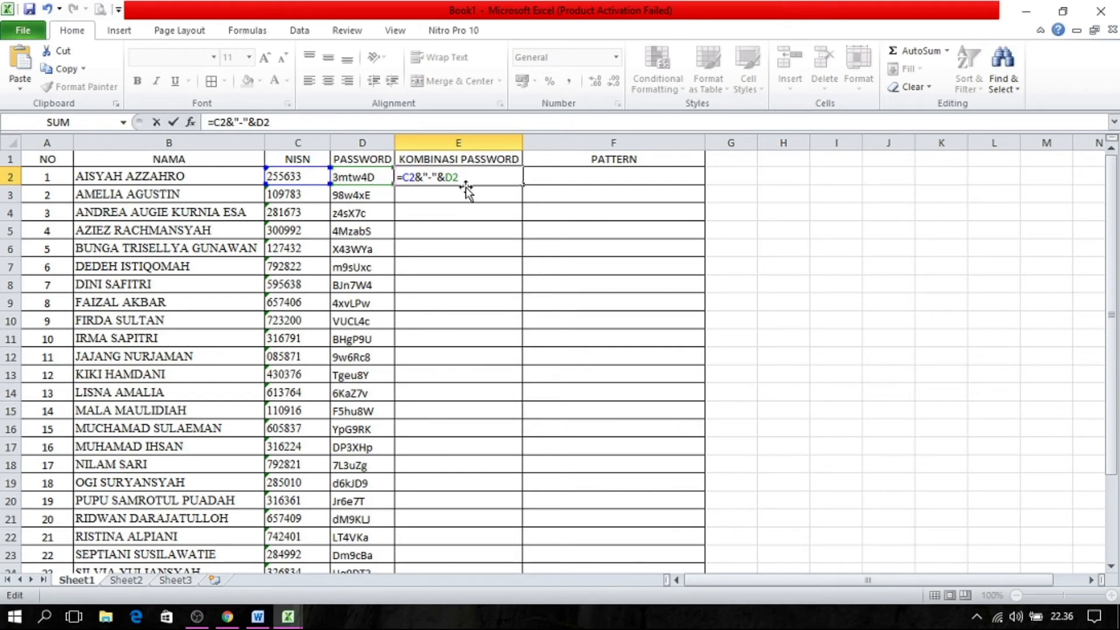
key(Return)
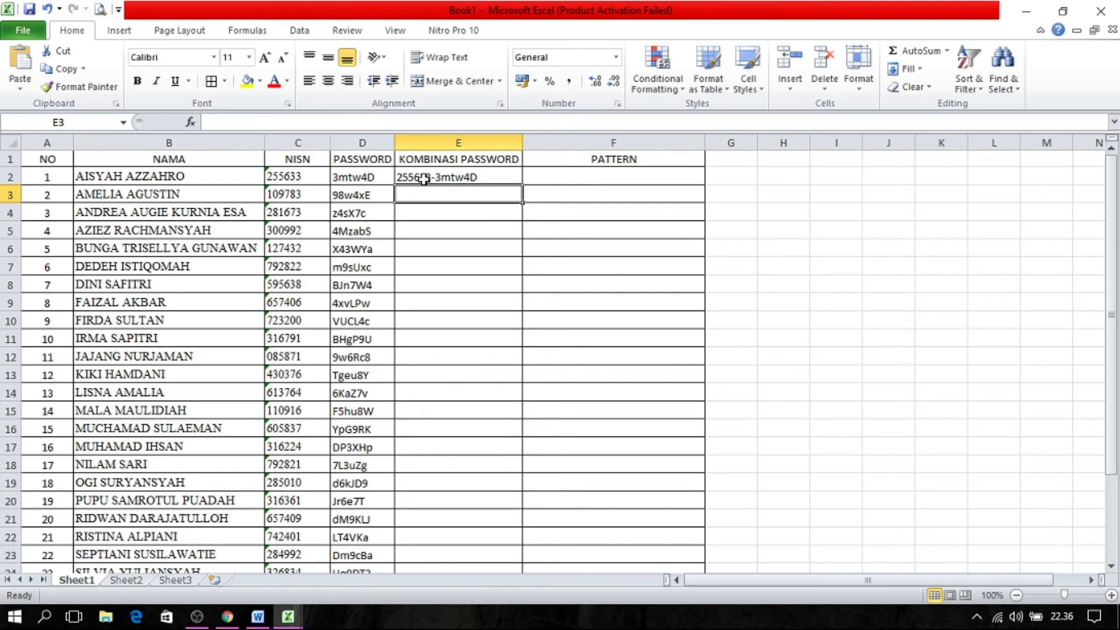
Fill the E2 formula down the KOMBINASI PASSWORD column to the last student in row 29.
click(458, 176)
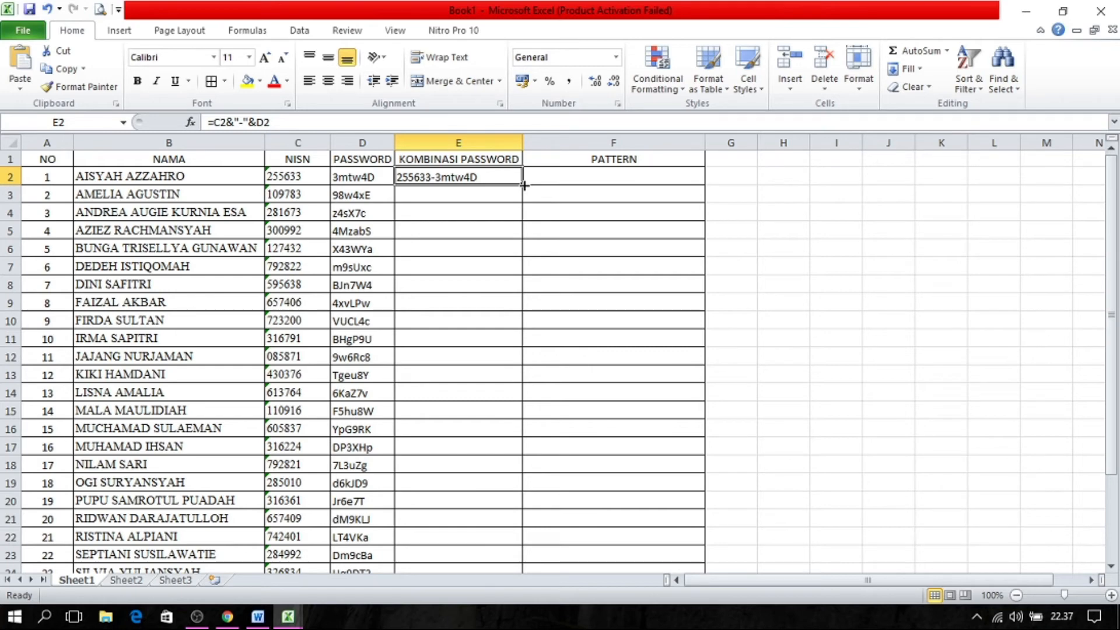
double_click(523, 184)
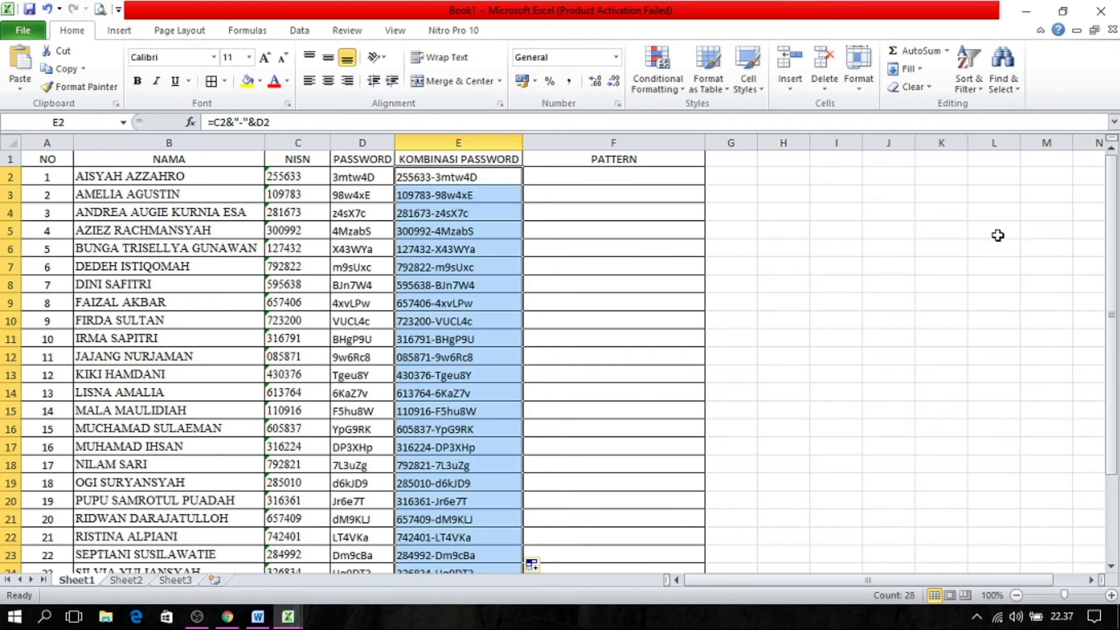
drag(1114, 264, 1107, 197)
click(434, 178)
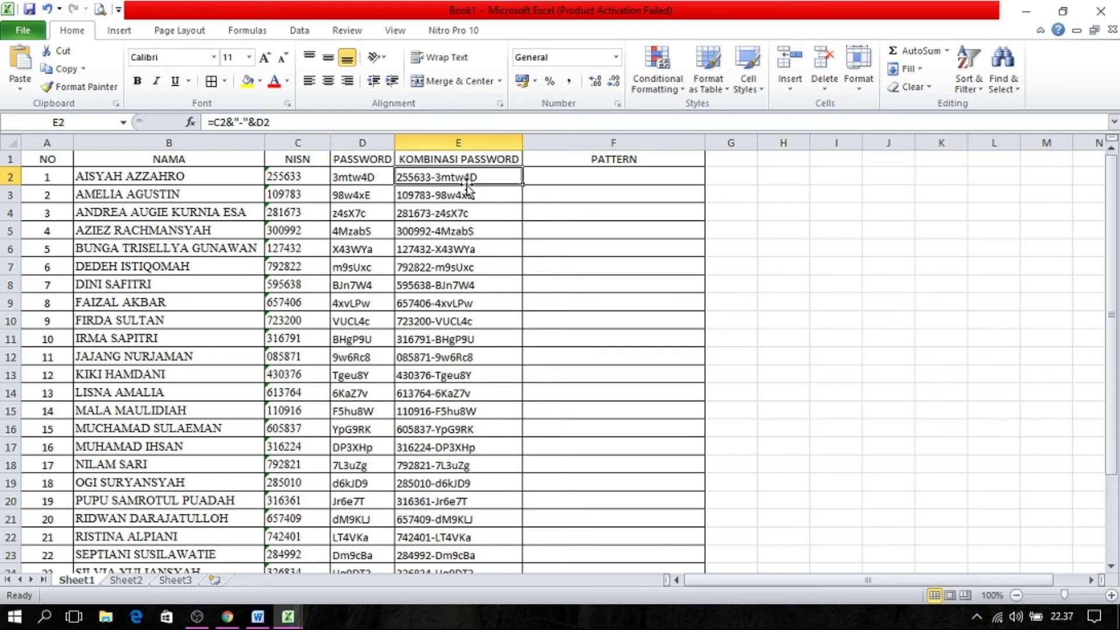
click(239, 620)
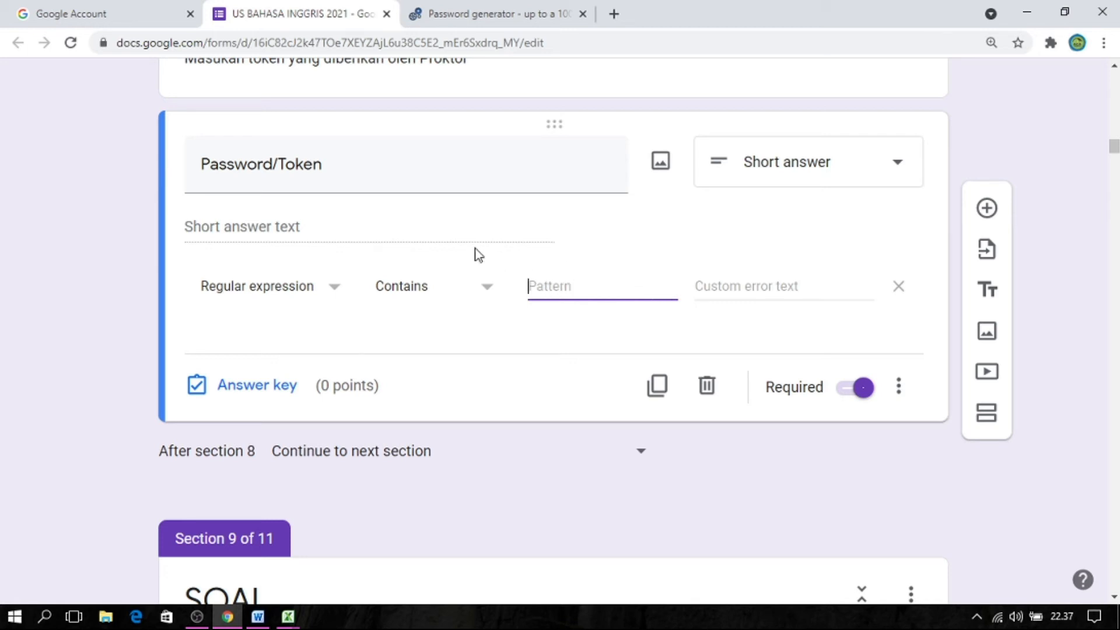
click(448, 20)
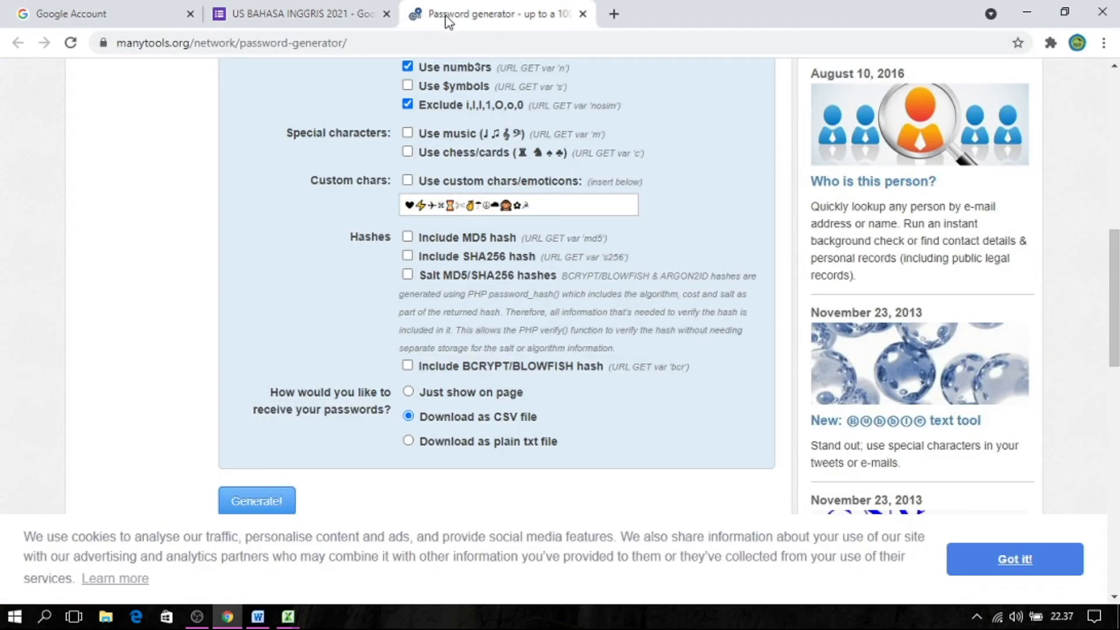
click(355, 8)
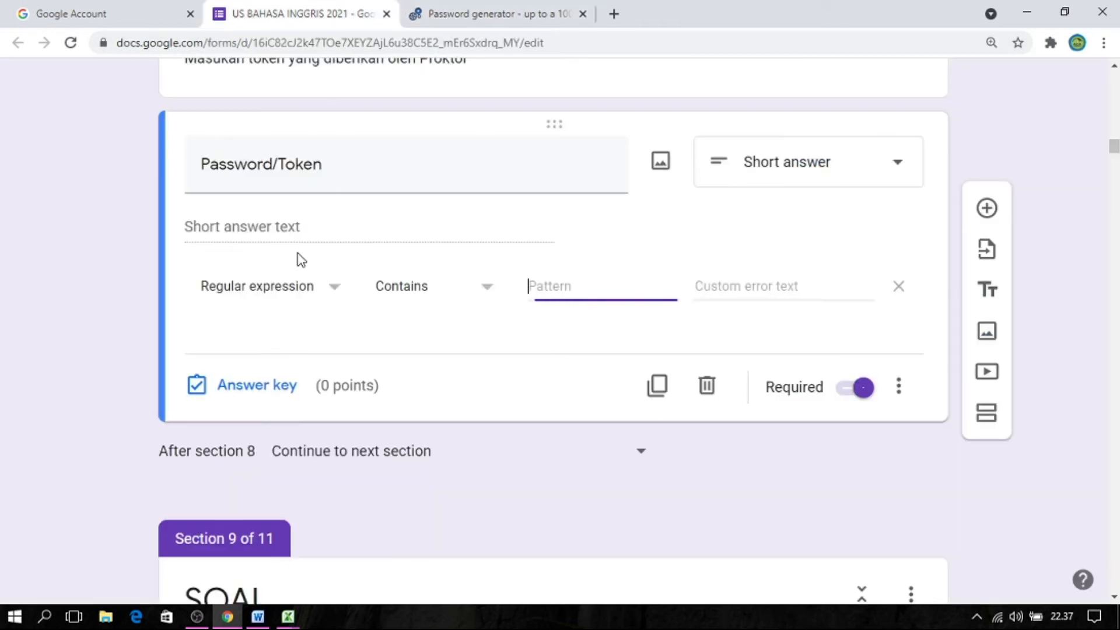
click(288, 616)
click(261, 553)
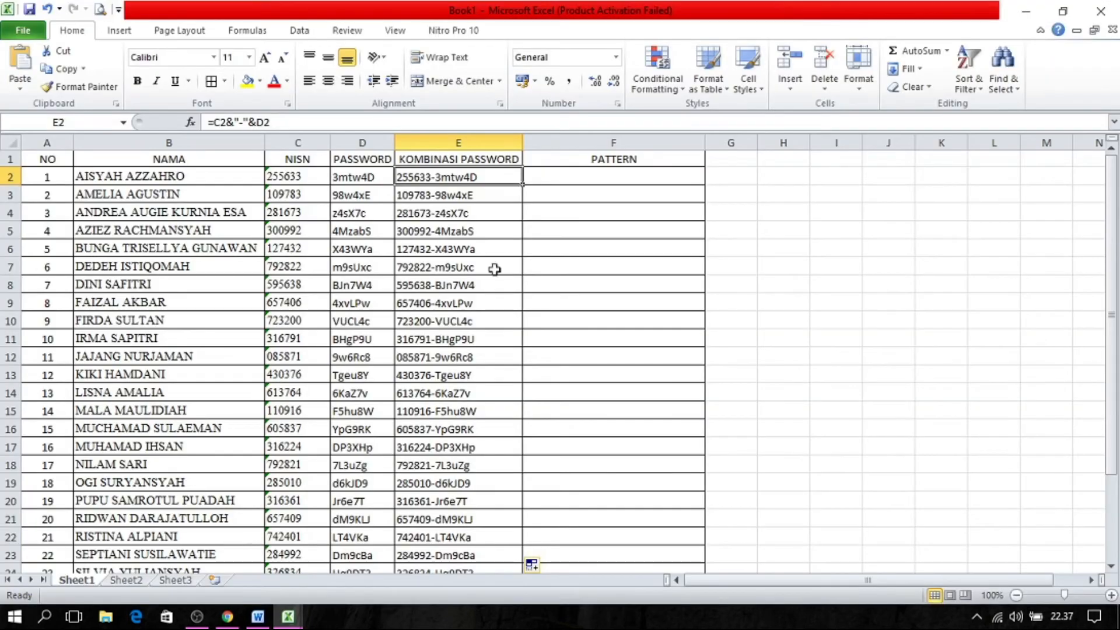
Start the PATTERN column by referencing the first combined password with =E2 in cell F2.
click(570, 178)
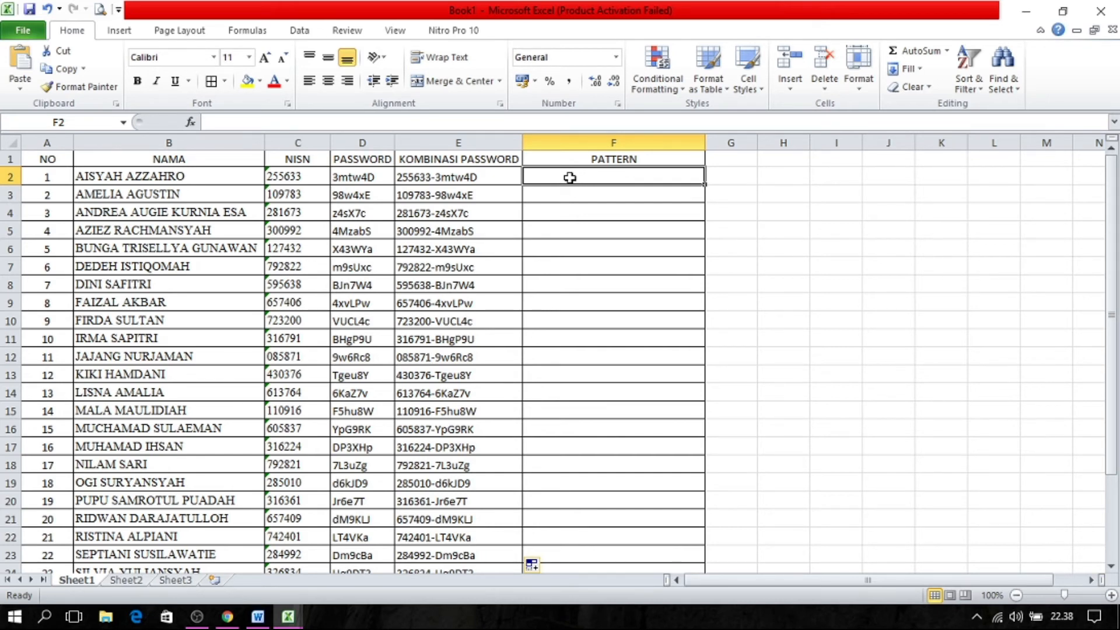
text(=)
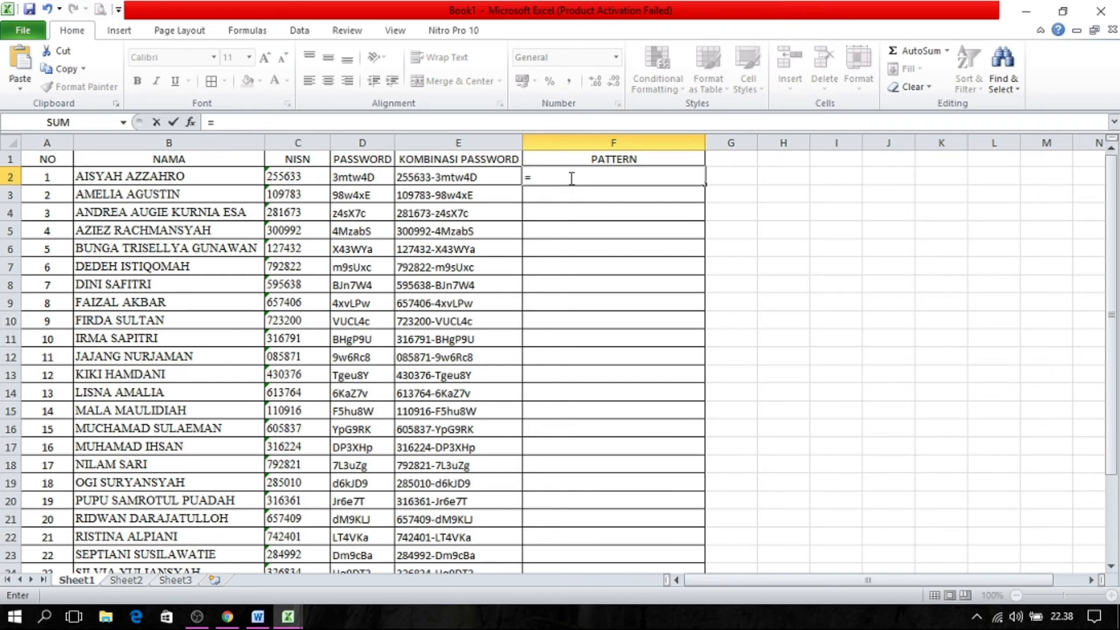
click(451, 177)
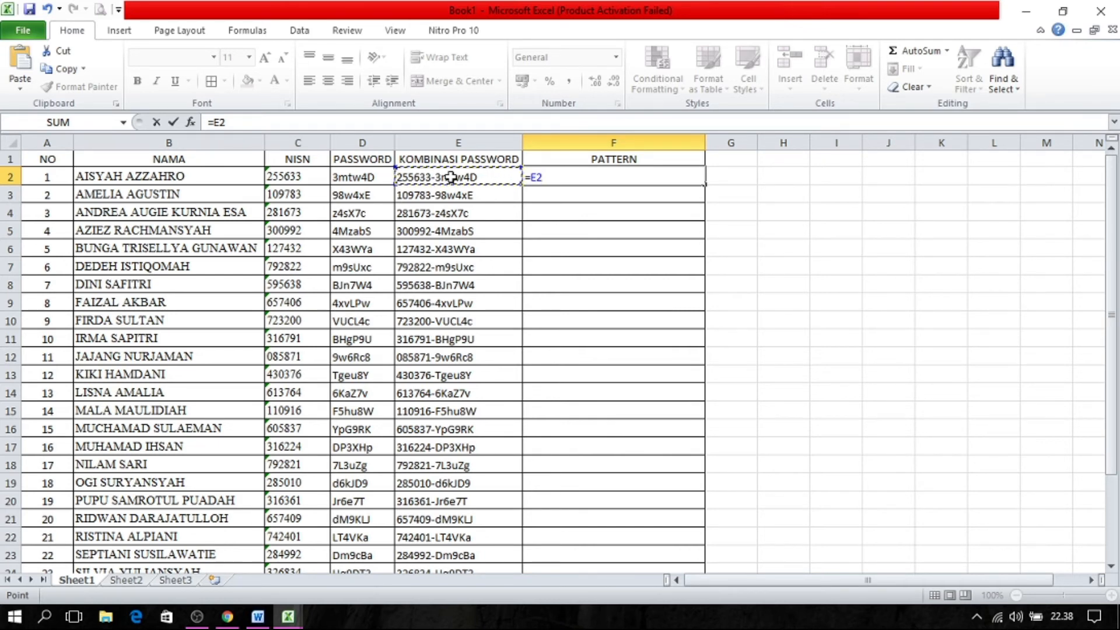
key(Return)
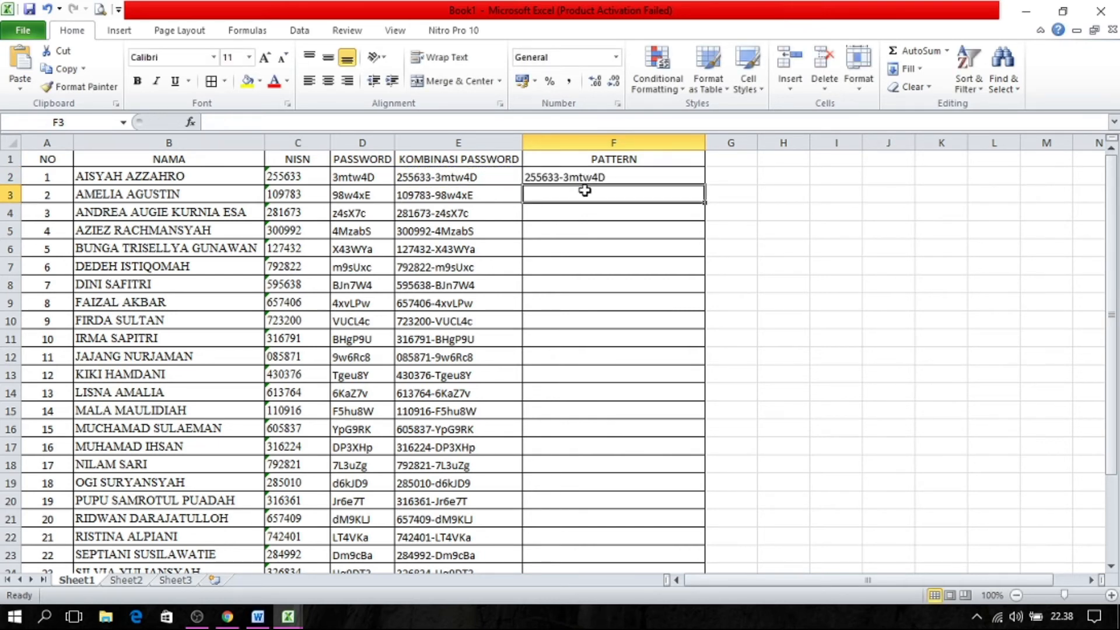
Enter the formula =F2&"|"&E3 in cell F3 to append the second student's combined password to the pattern.
text(=)
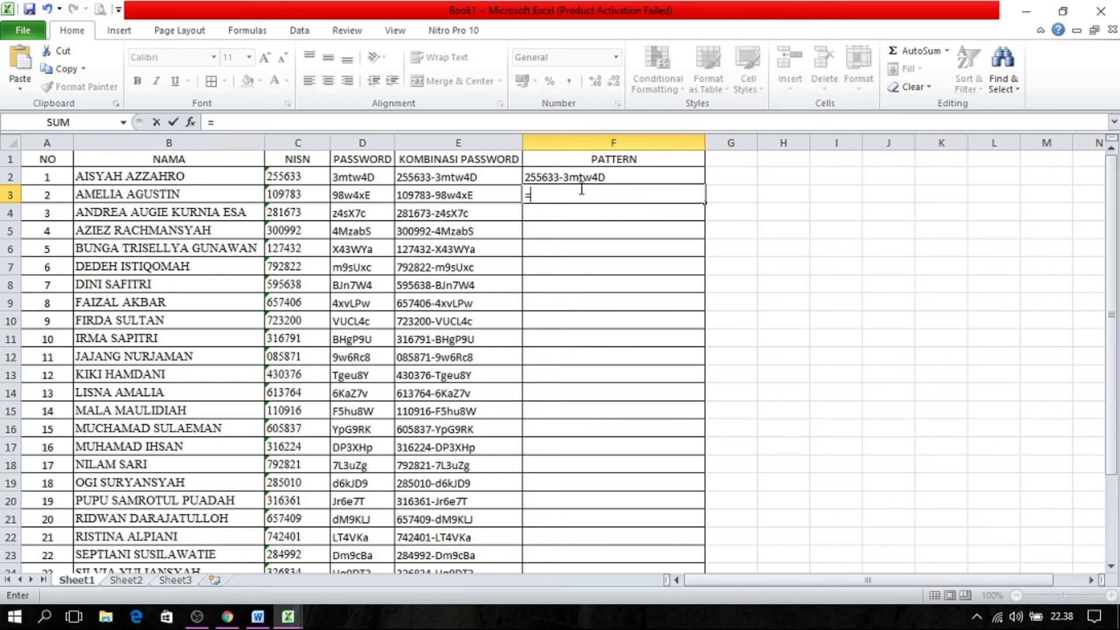
click(569, 177)
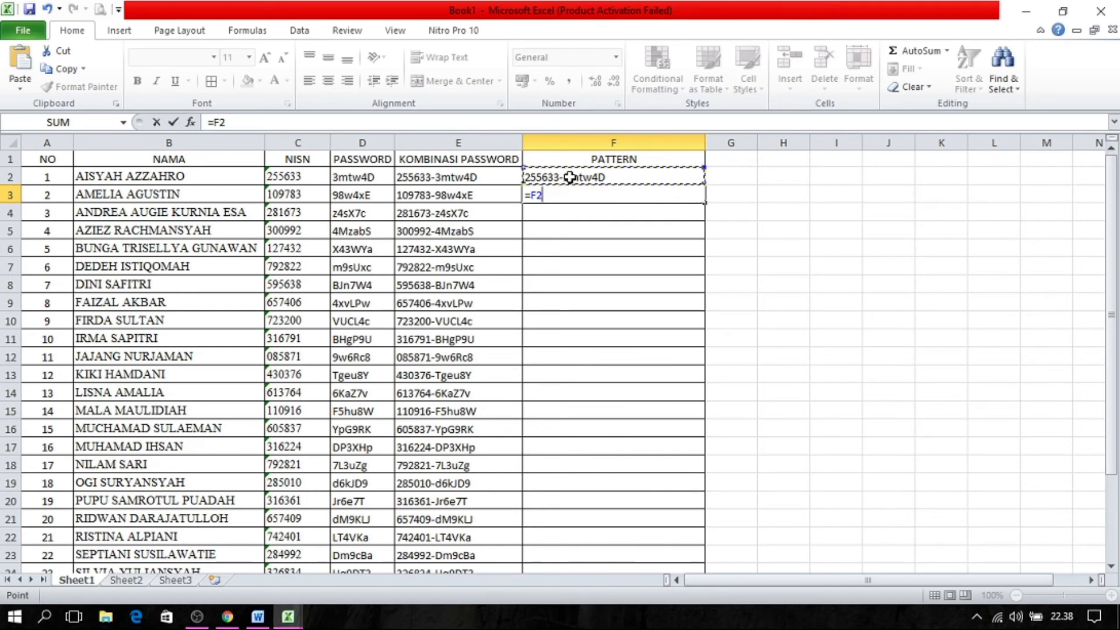
text(&)
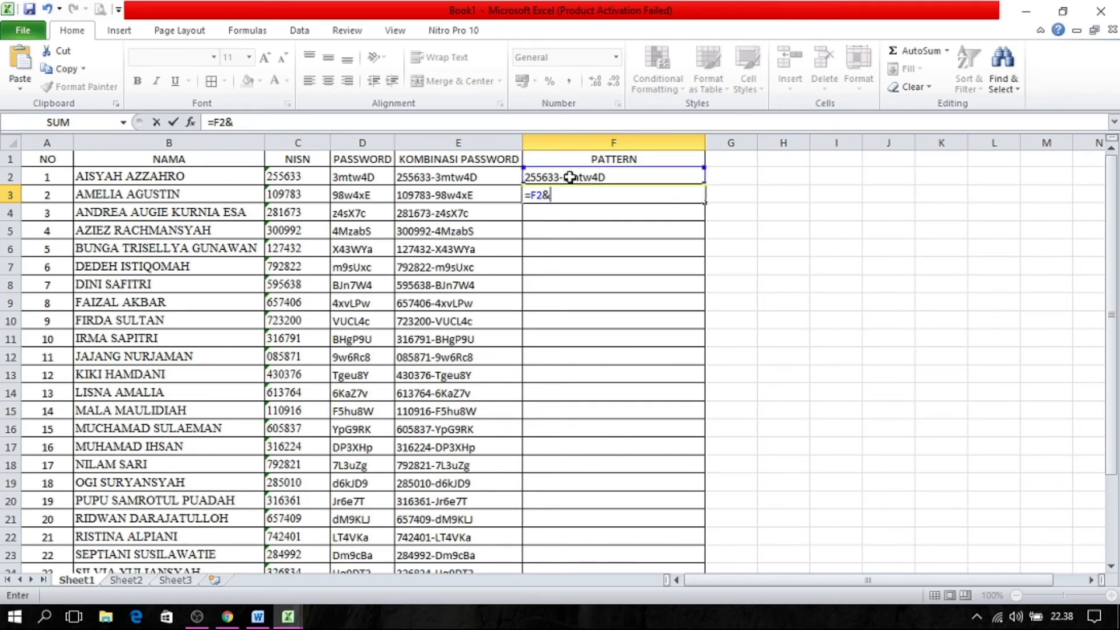
text(")
text(")
text(&)
click(463, 195)
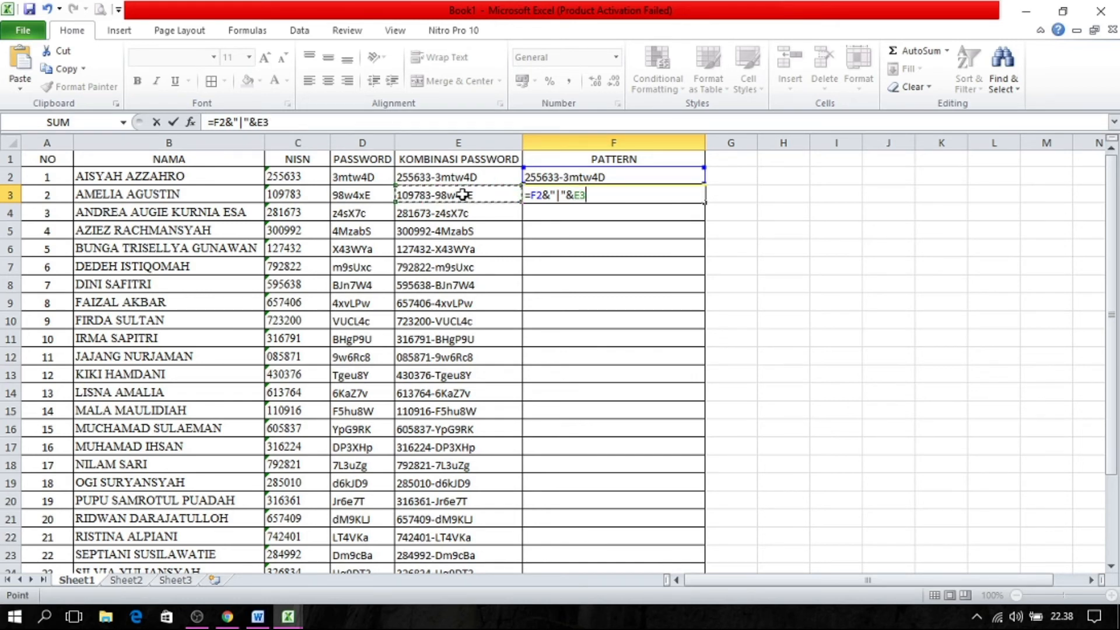
key(Return)
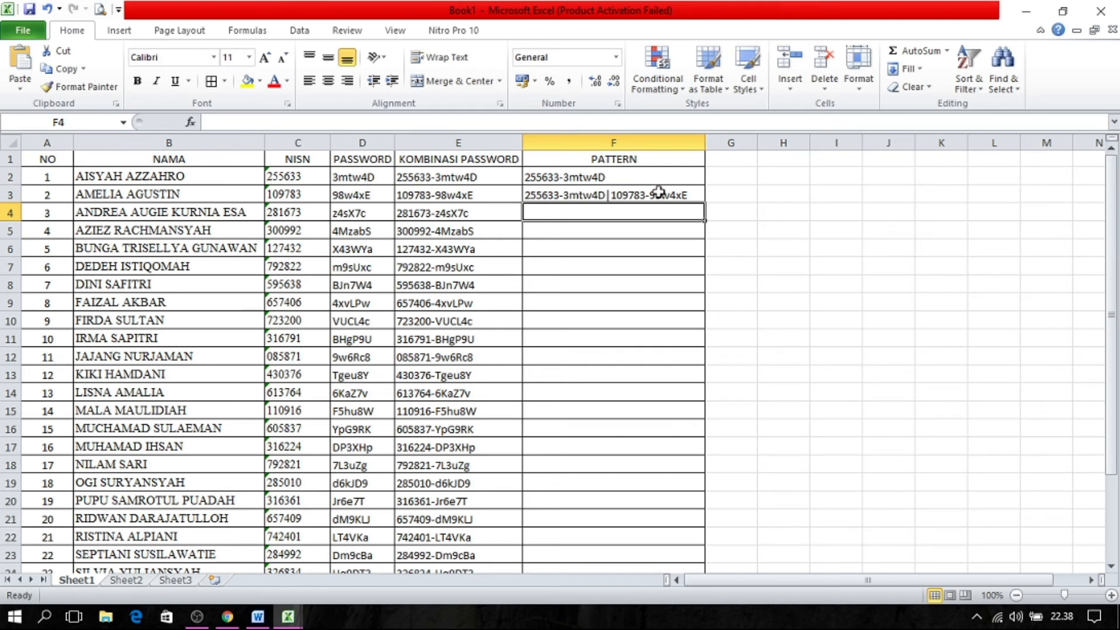
Fill the F3 formula down the PATTERN column to the last student in row 29 and review the chained results.
click(561, 192)
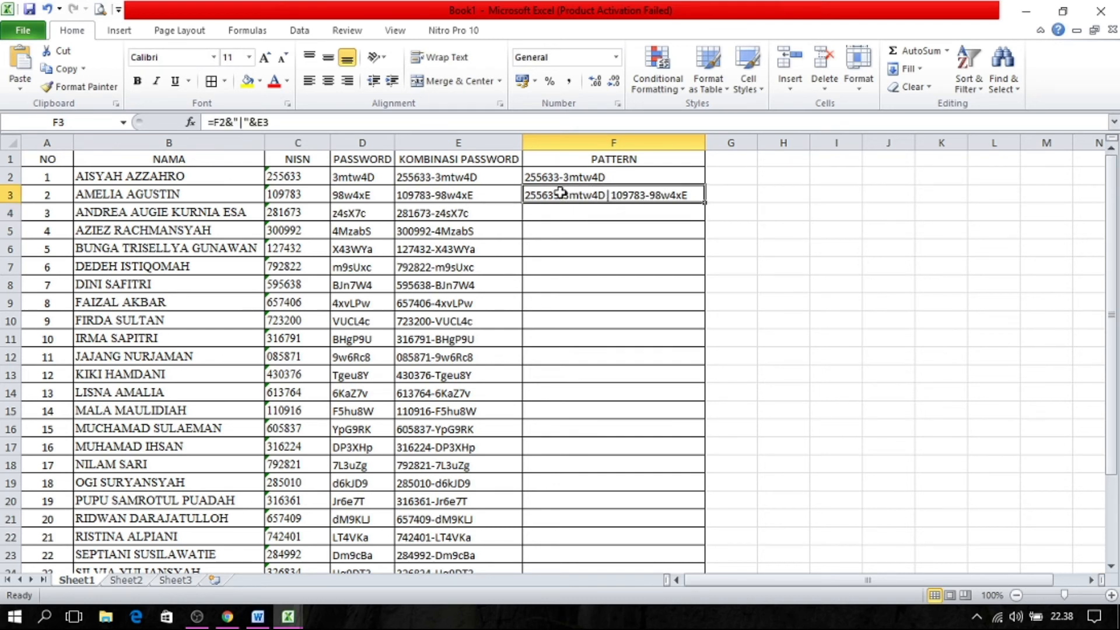
double_click(706, 200)
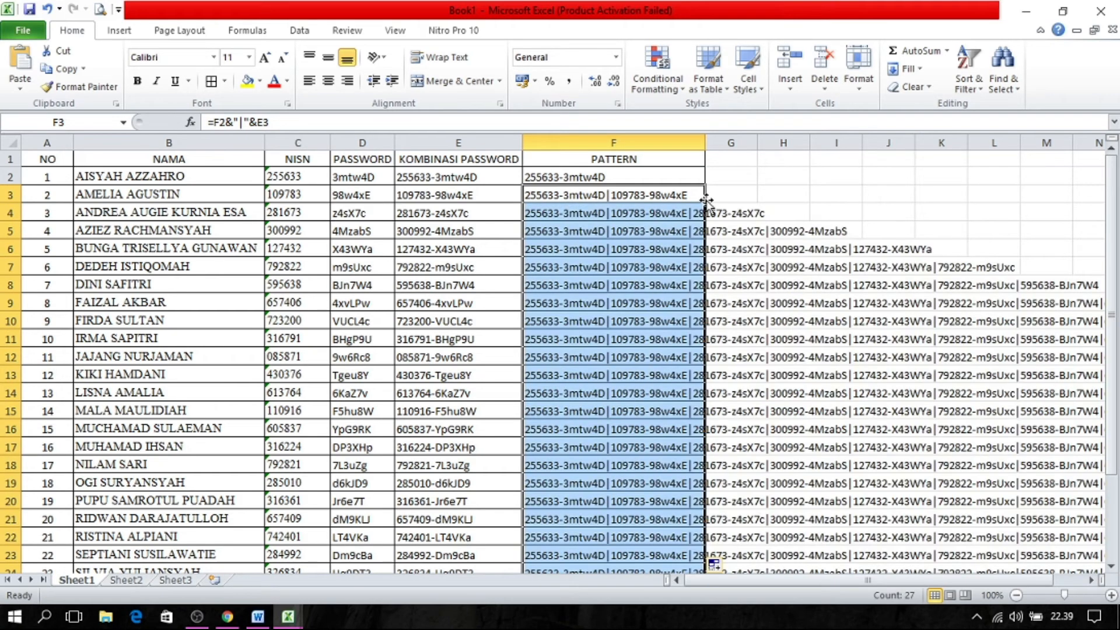
click(604, 178)
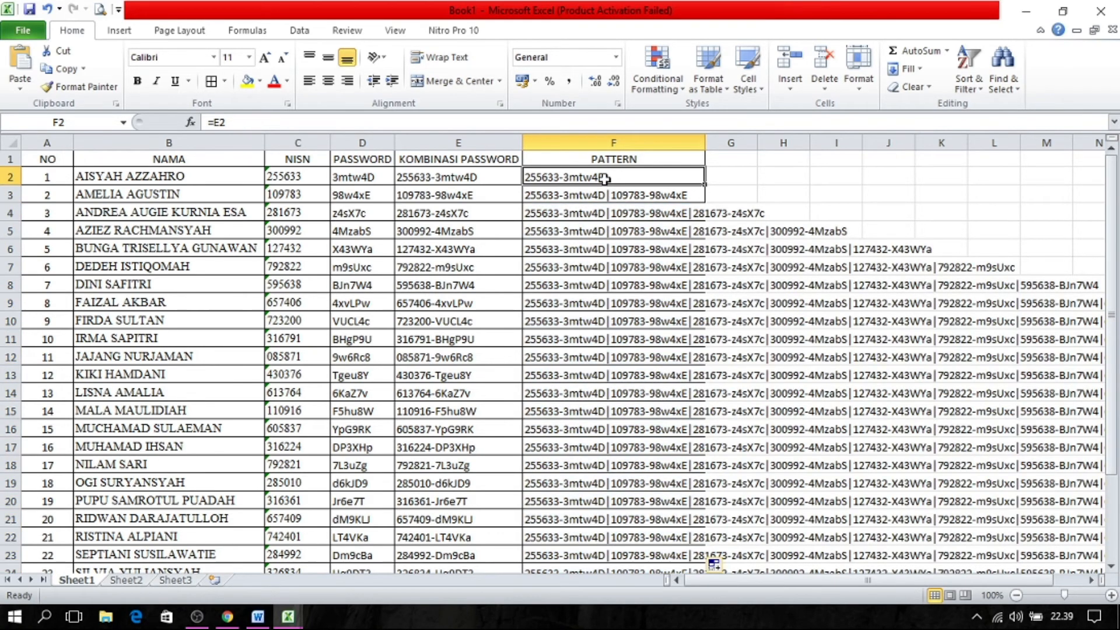
key(Down)
key(Down)
key(Down)
key(Down)
key(Down)
key(Down)
key(Down)
key(Down)
key(Down)
key(Down)
key(Down)
key(Down)
key(Down)
key(Down)
key(Down)
key(Down)
key(Down)
key(Down)
key(Down)
key(Down)
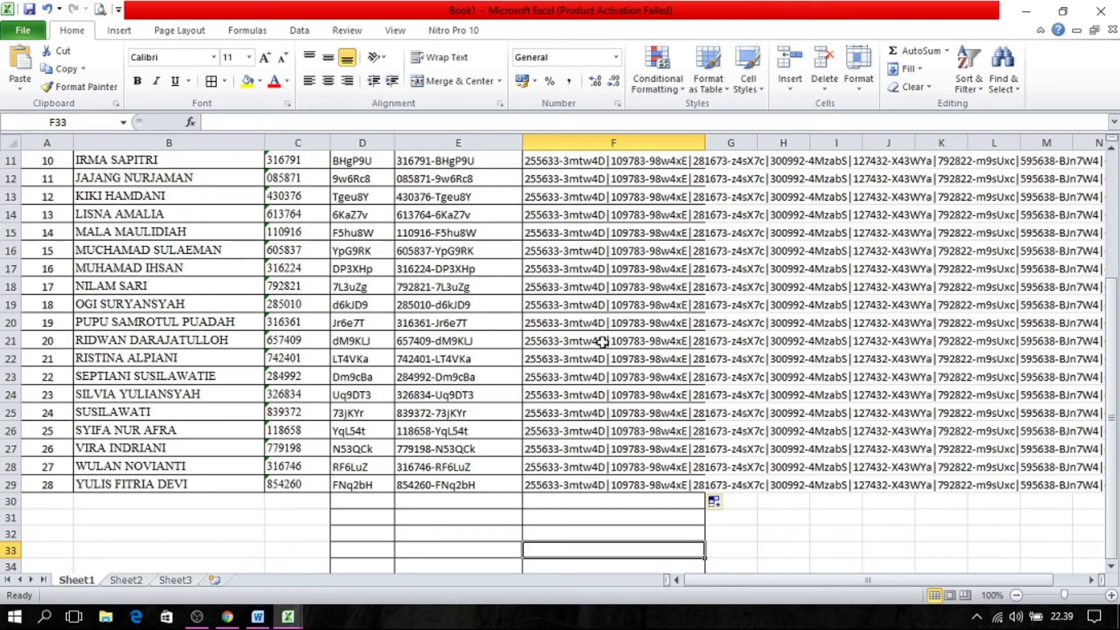
Look at the Password/Token question's regular expression pattern field in the Google Forms browser window, and return to the Excel workbook.
click(227, 617)
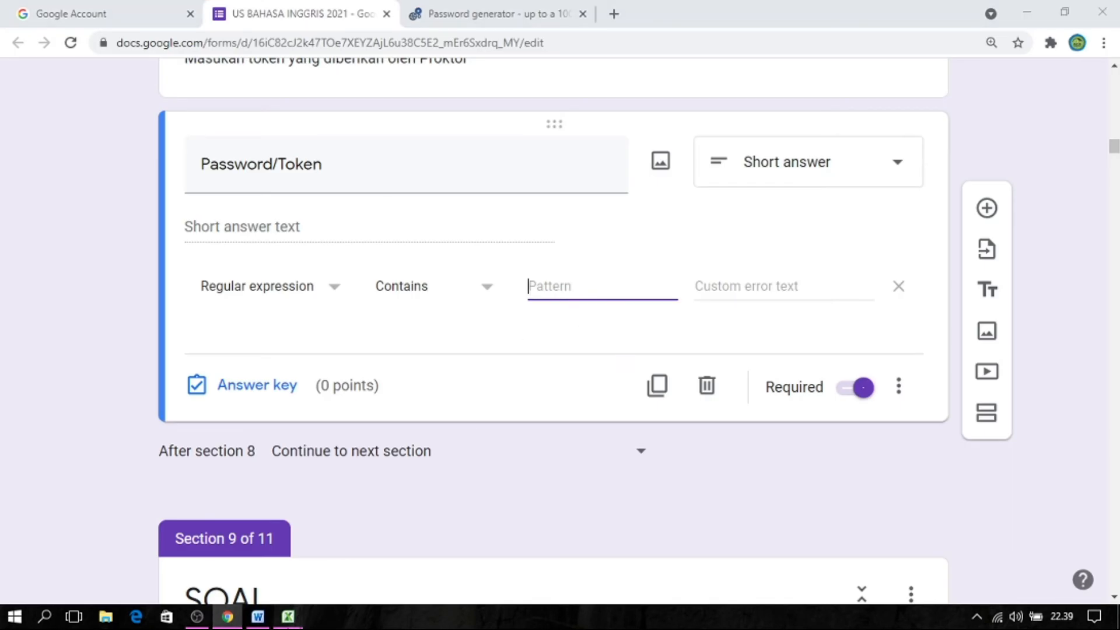
click(288, 617)
click(243, 555)
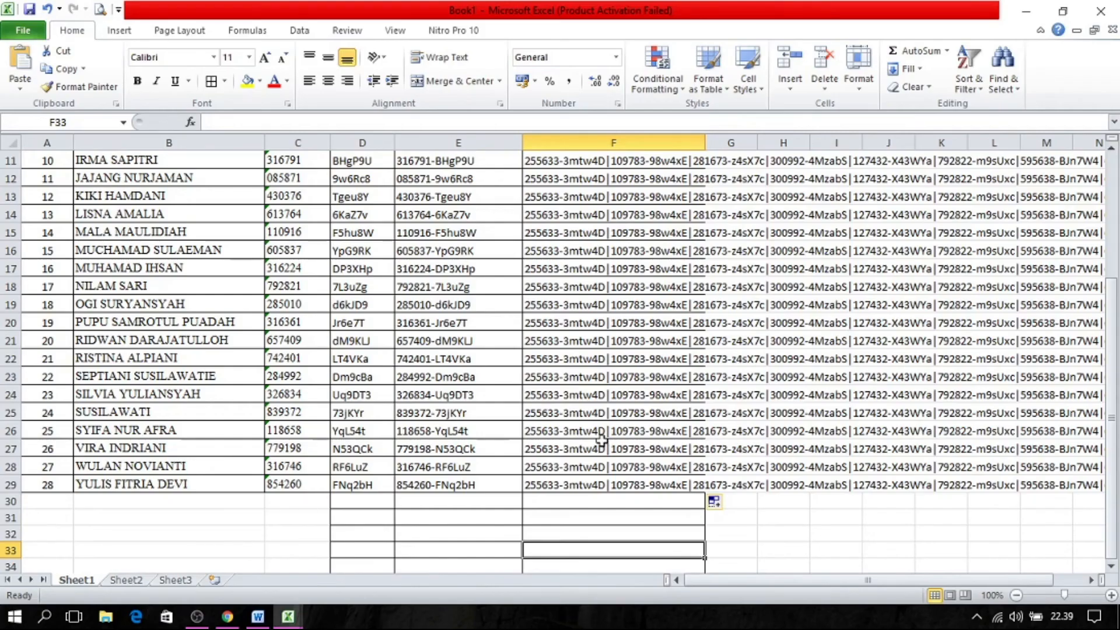
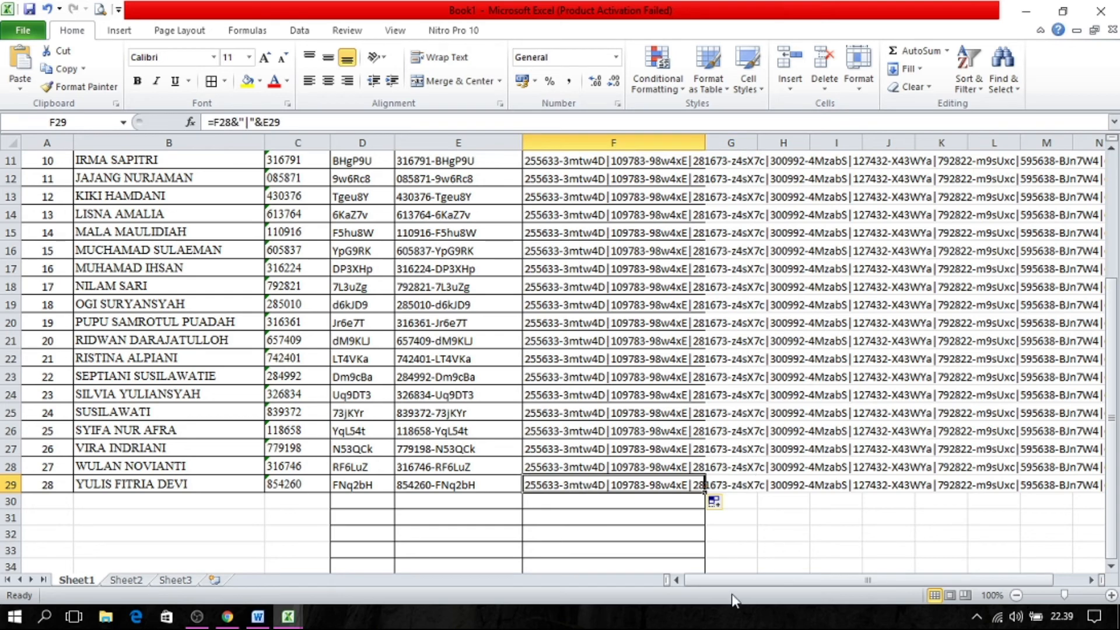
Copy the complete chained pattern from cell F29 in the last student's row of the PATTERN column.
drag(746, 580, 857, 578)
drag(1114, 284, 1114, 192)
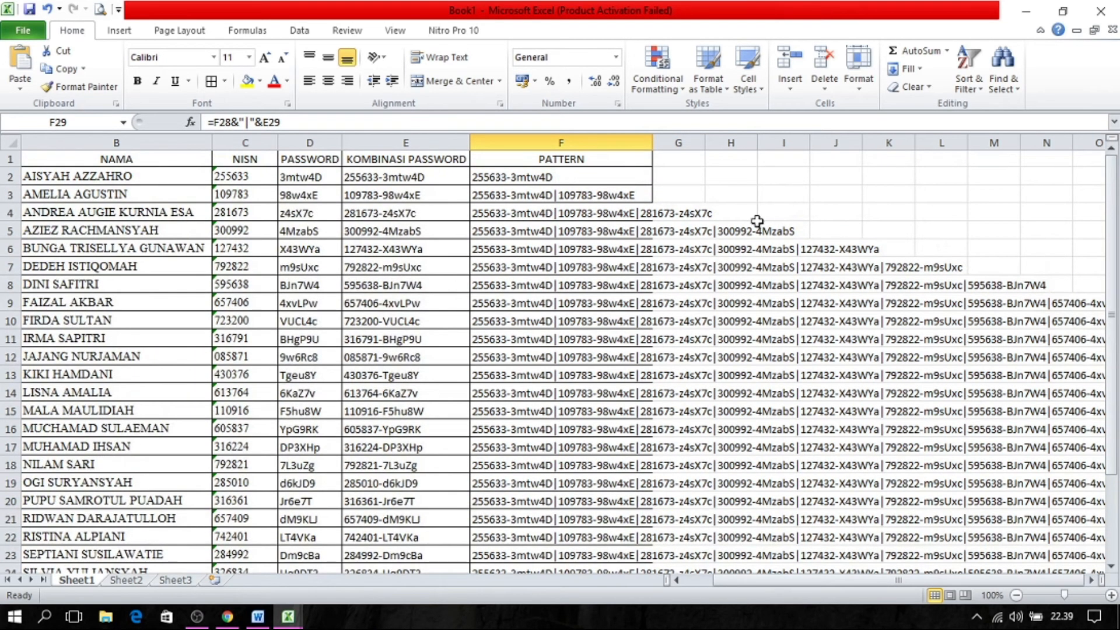
drag(1111, 237, 1112, 350)
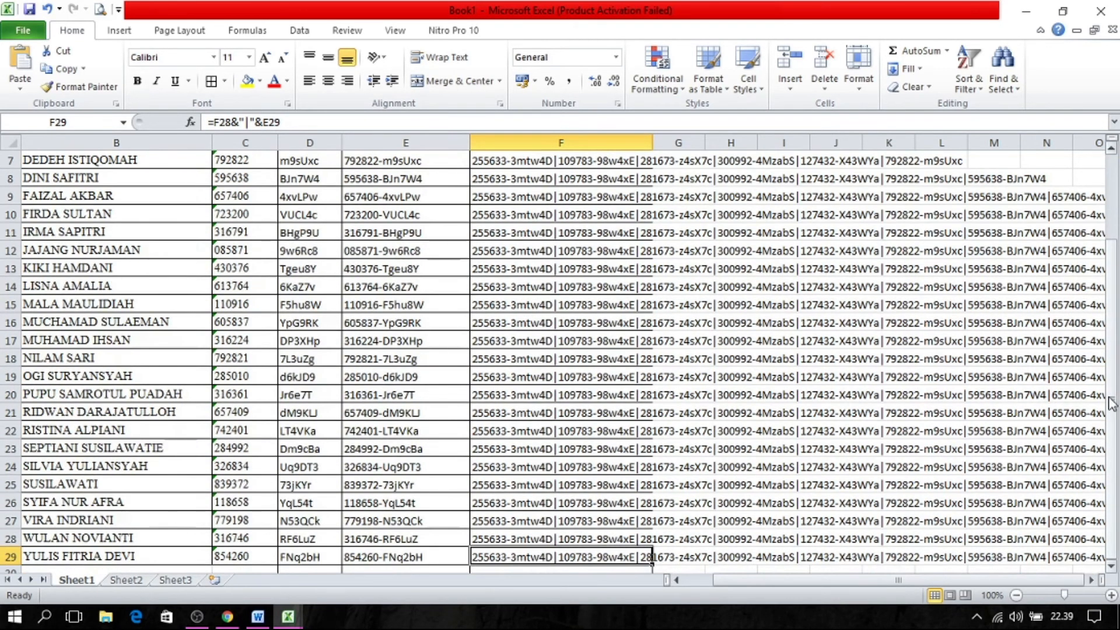
right_click(522, 557)
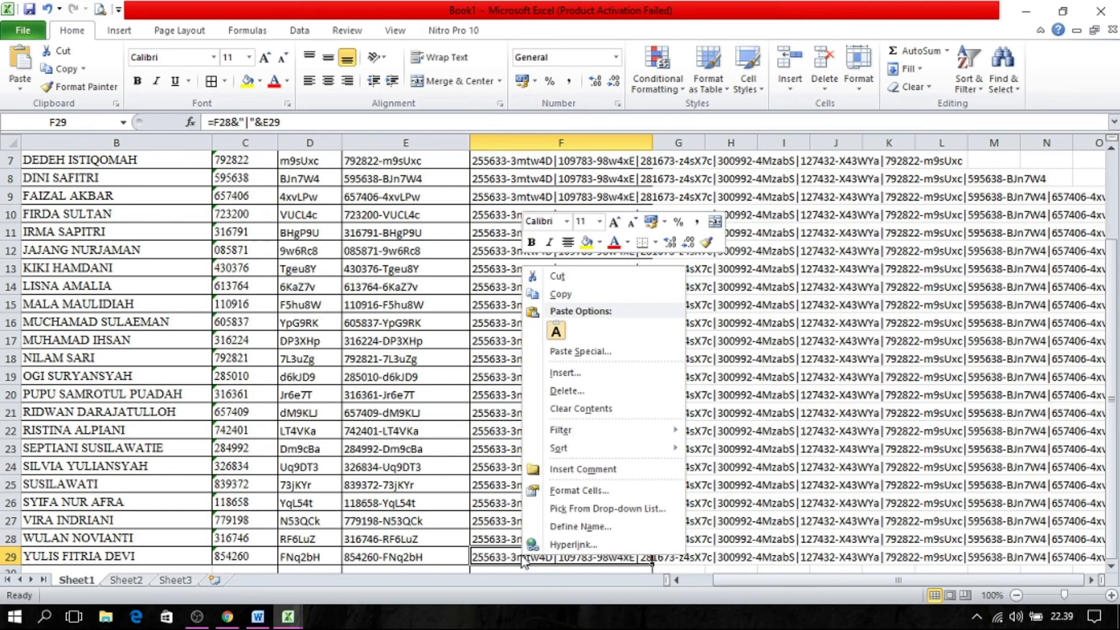
click(561, 295)
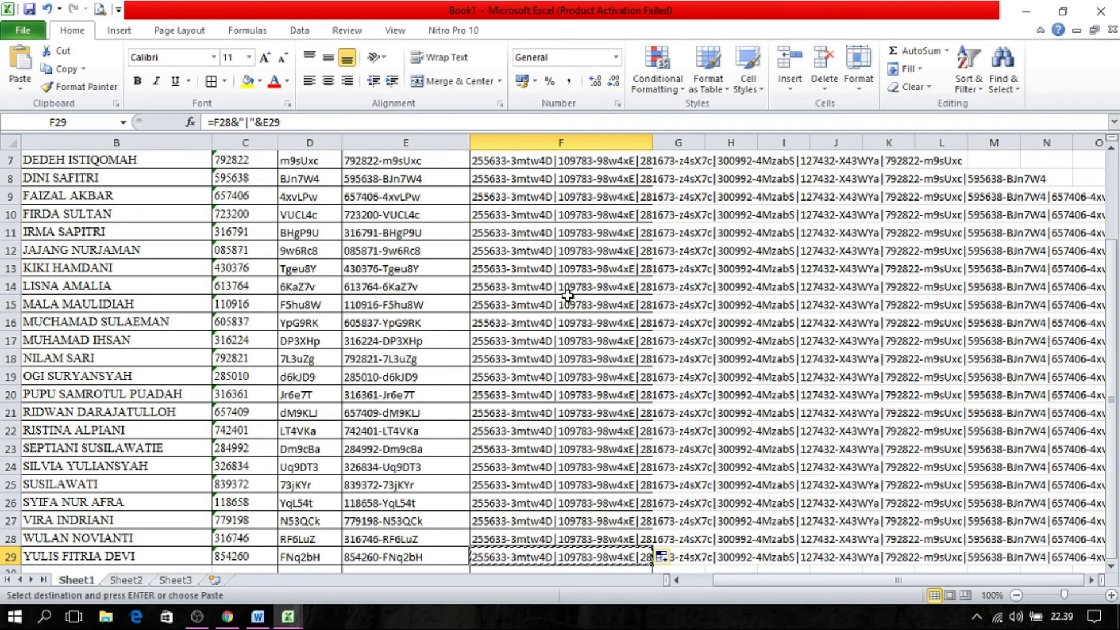
Switch to the Google Forms browser window and paste the copied password pattern into the Password/Token question's regular expression pattern field.
click(227, 616)
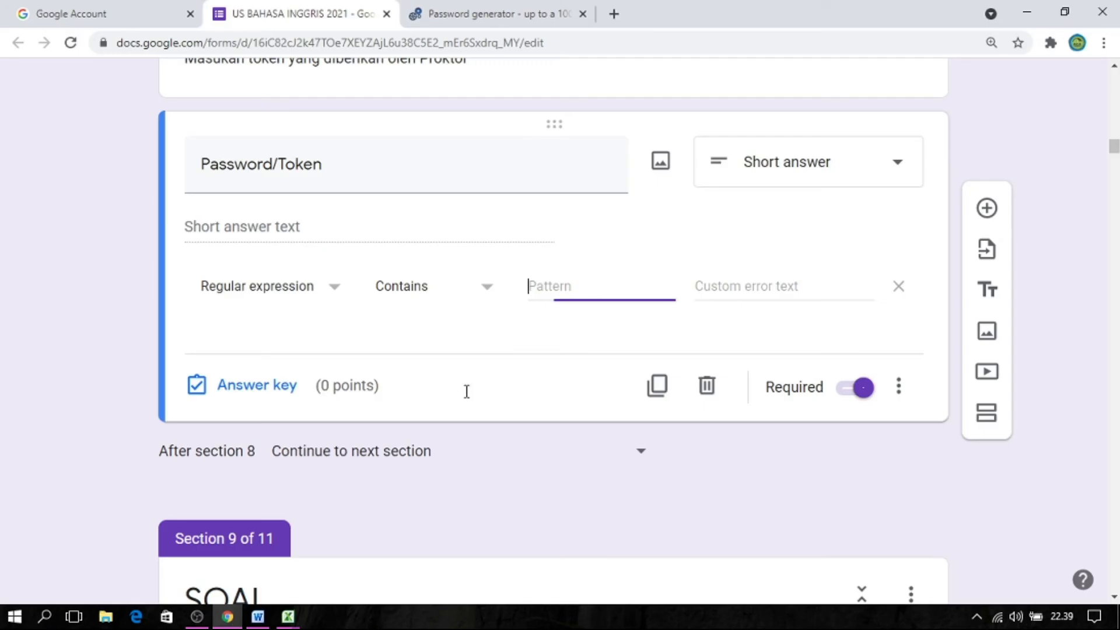
right_click(530, 289)
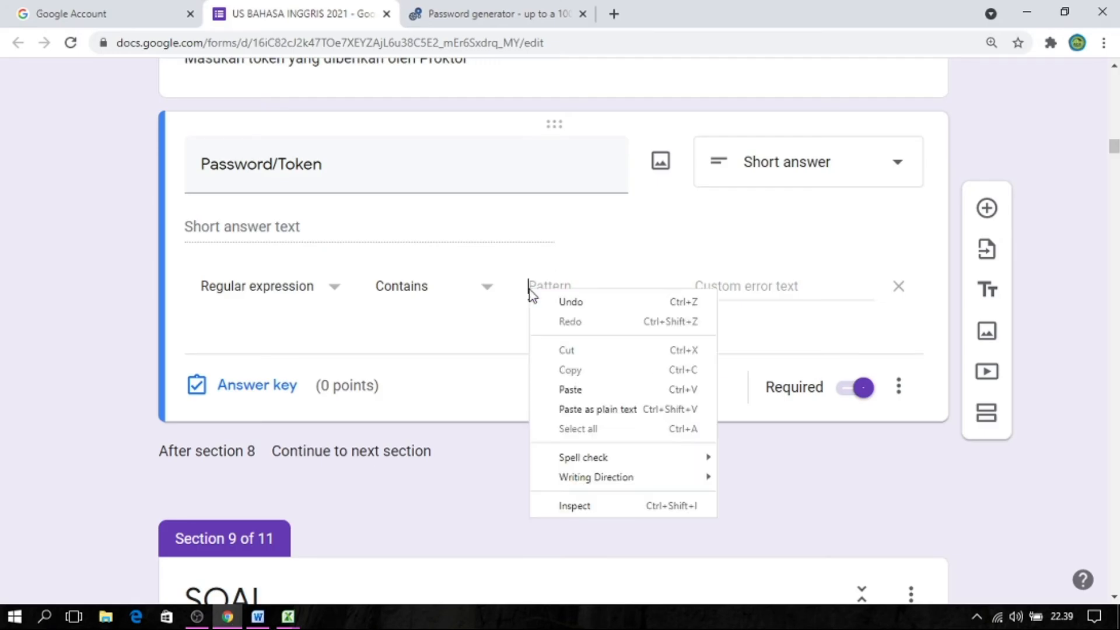
click(562, 390)
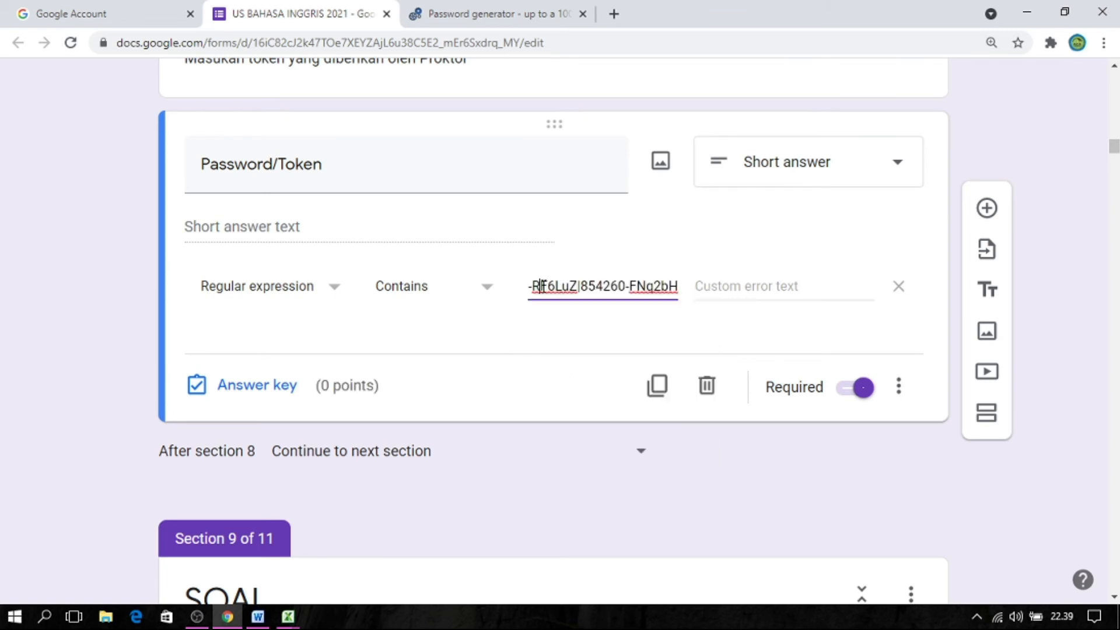
Examine the pasted pattern from its end back to the first student's combined password, and return to the Excel workbook.
key(Left)
key(Left)
key(Left)
key(Left)
key(Left)
key(Left)
key(Left)
key(Left)
key(Left)
key(Left)
key(Left)
key(Left)
key(Left)
key(Left)
key(Left)
key(Left)
key(Left)
key(Left)
key(Left)
key(Left)
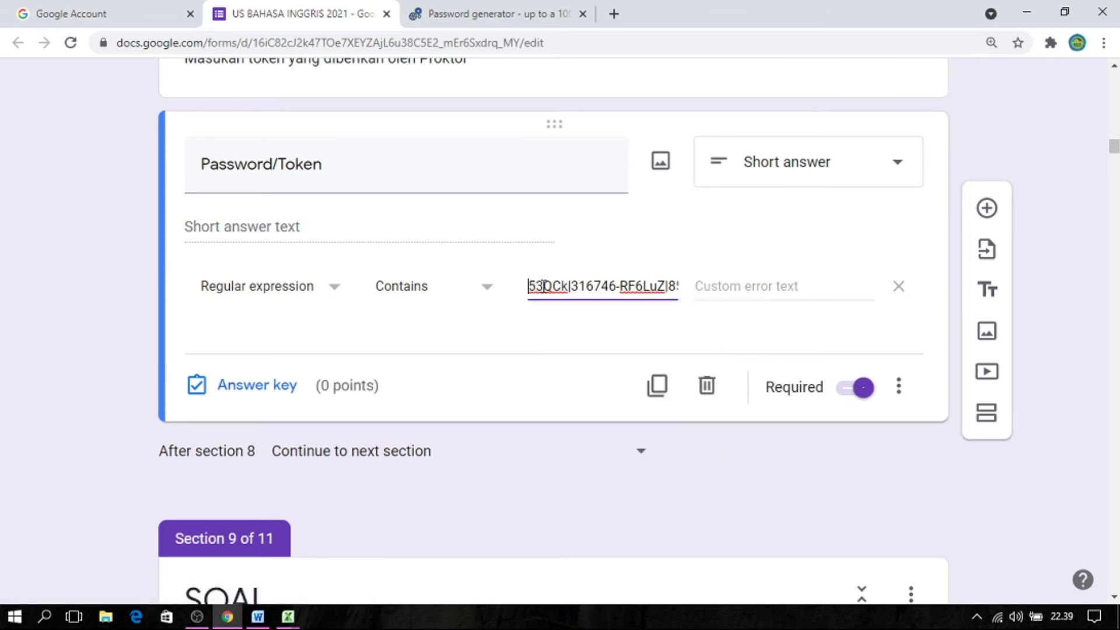
key(Left)
key(Left)
key(Left)
key(Left)
key(Left)
key(Left)
key(Left)
key(Left)
key(Left)
key(Left)
key(Left)
key(Left)
key(Left)
key(Left)
key(Left)
key(Left)
key(Left)
key(Left)
key(Left)
key(Left)
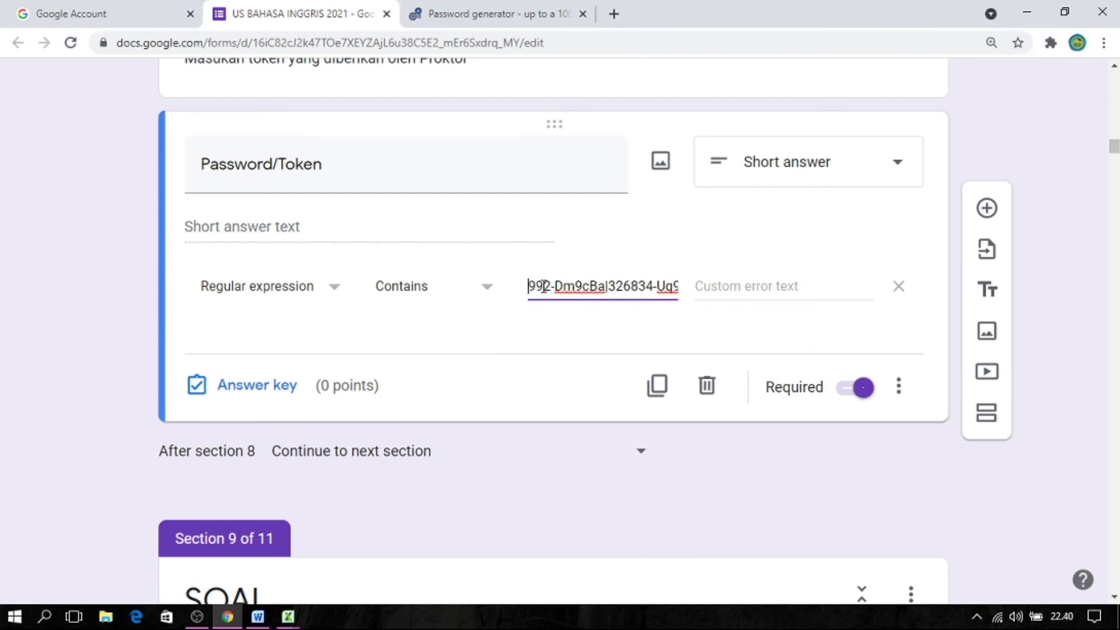
key(Left)
key(Left)
key(Left)
key(Left)
key(Left)
key(Left)
key(Left)
key(Left)
key(Left)
key(Left)
key(Left)
key(Left)
key(Left)
key(Left)
key(Left)
key(Left)
key(Left)
key(Left)
key(Left)
key(Left)
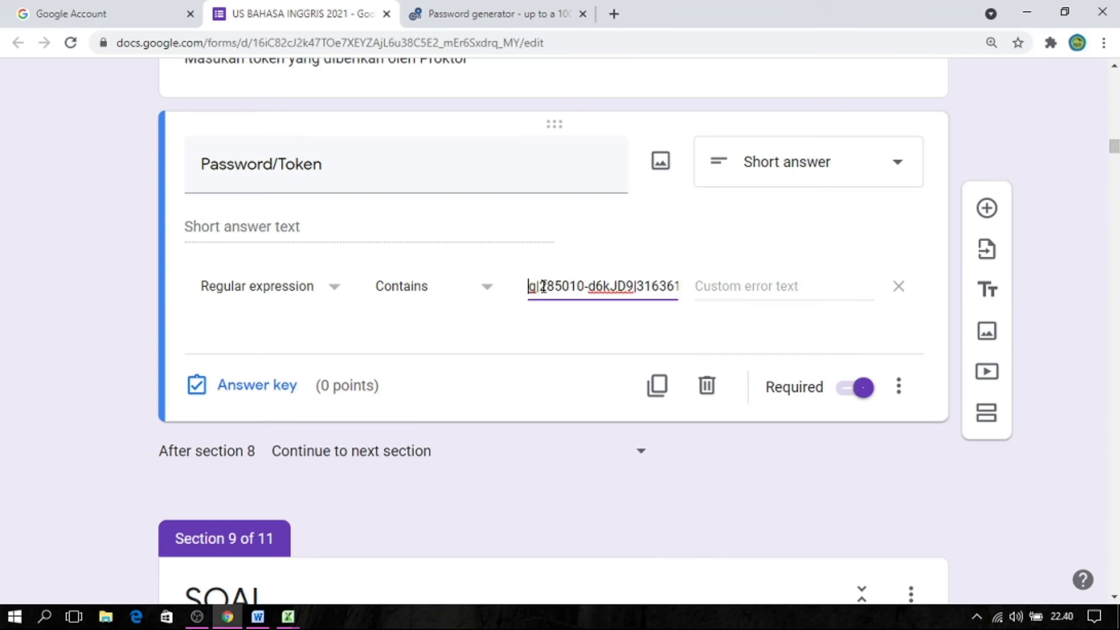
key(Left)
key(Left)
key(Left)
key(Left)
key(Left)
key(Left)
key(Left)
key(Left)
key(Left)
key(Left)
key(Left)
key(Left)
key(Left)
key(Left)
key(Left)
key(Left)
key(Left)
key(Left)
key(Left)
key(Left)
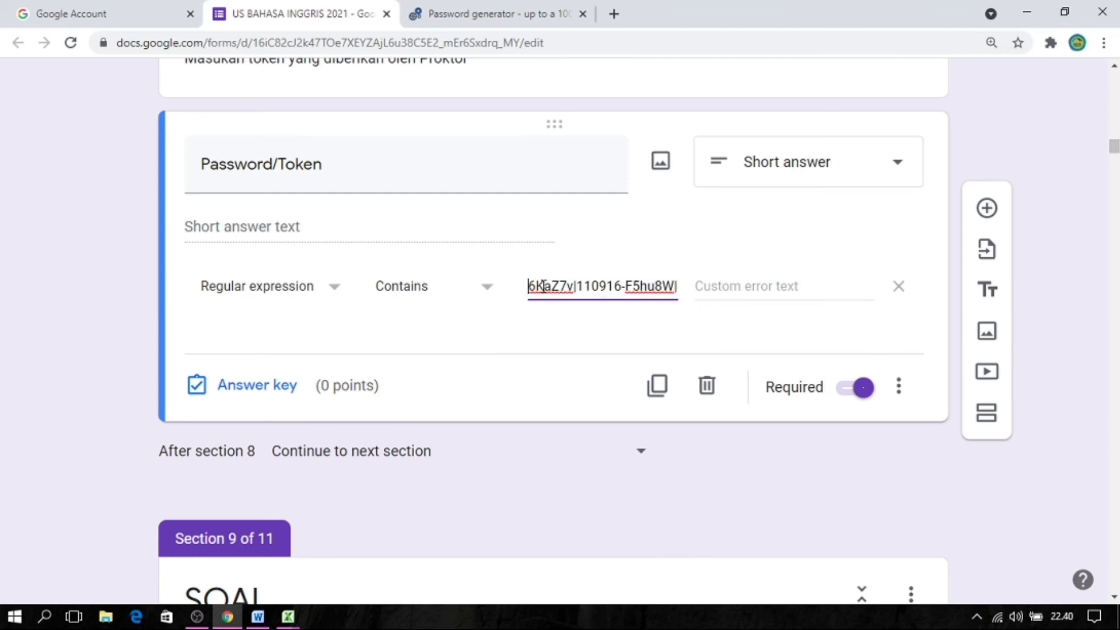
key(Left)
key(Left)
key(Left)
key(Left)
key(Left)
key(Left)
key(Left)
key(Left)
key(Left)
key(Left)
key(Left)
key(Left)
key(Left)
key(Left)
key(Left)
key(Left)
key(Left)
key(Left)
key(Left)
key(Left)
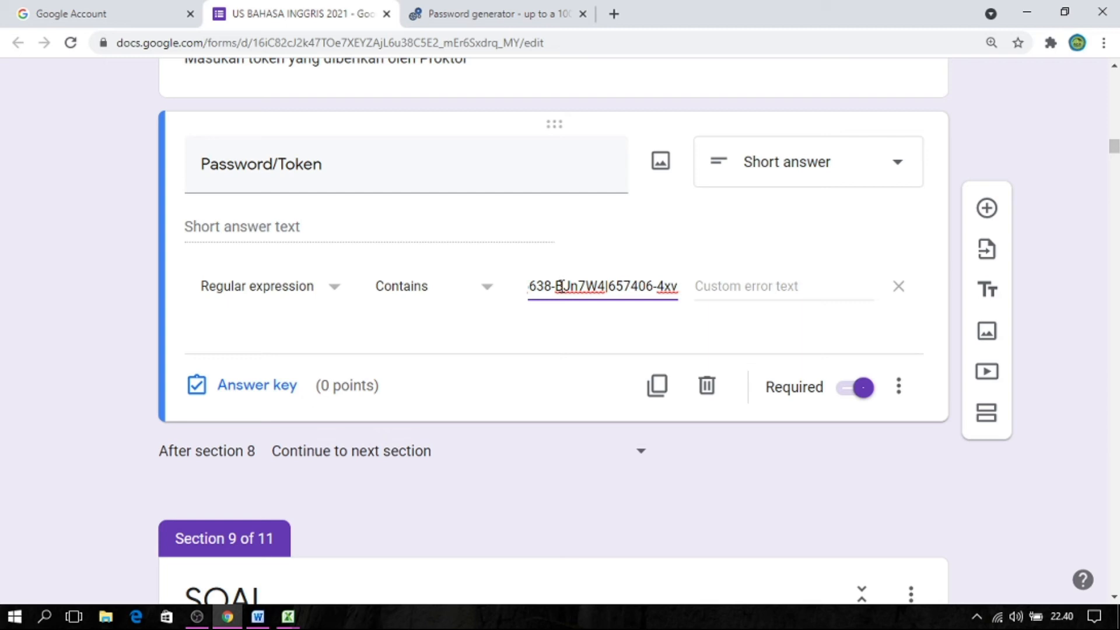
key(Left)
key(Left)
key(Left)
key(Left)
key(Left)
key(Left)
key(Left)
key(Left)
key(Left)
key(Left)
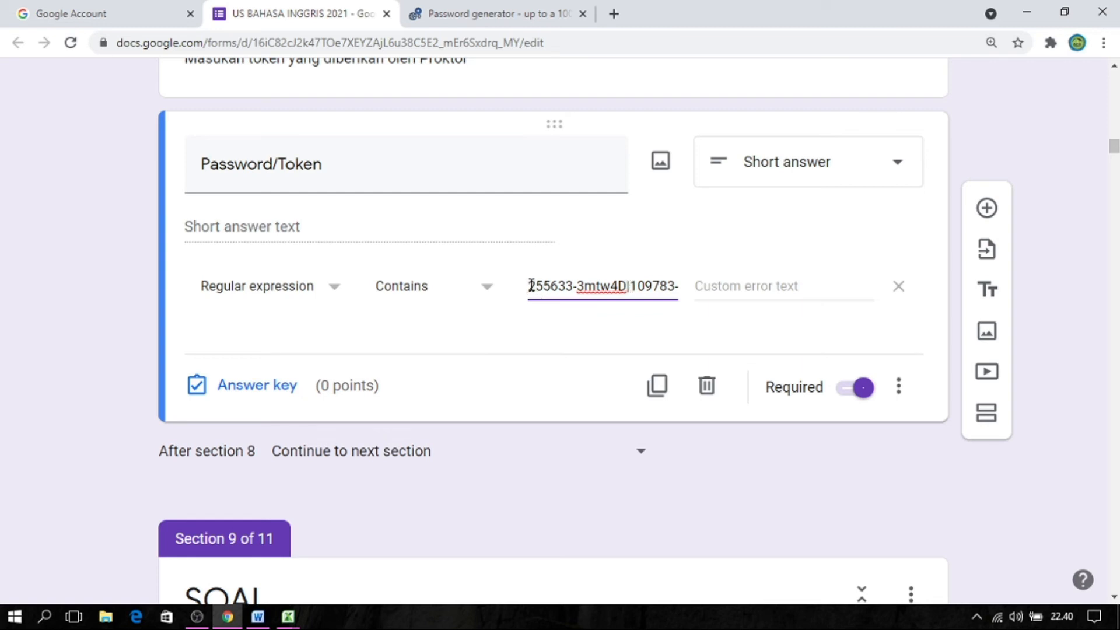
key(Right)
key(Right)
key(Right)
key(Right)
key(Right)
key(Right)
key(Right)
key(Right)
key(Right)
key(Right)
key(Right)
key(Right)
key(Right)
key(Right)
key(Right)
key(Right)
key(Right)
key(Right)
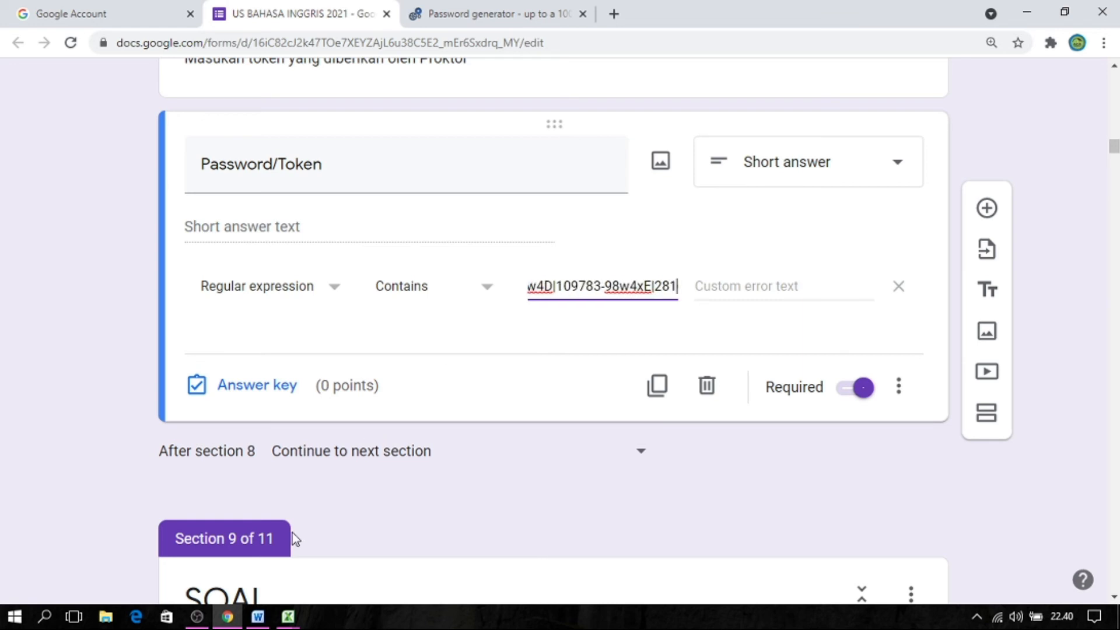
click(287, 616)
click(282, 546)
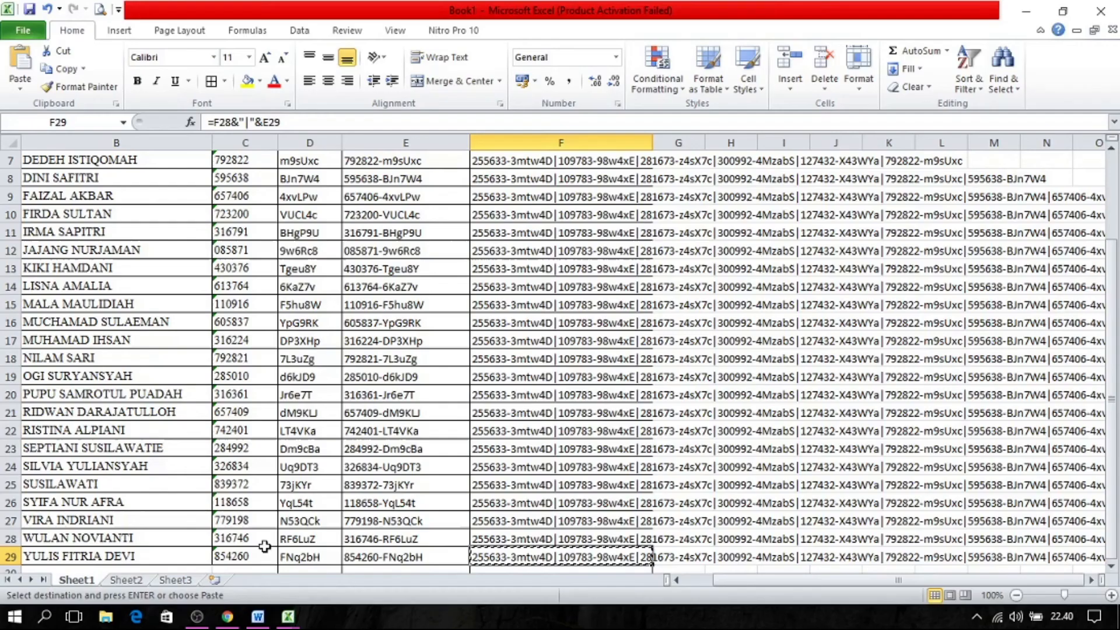
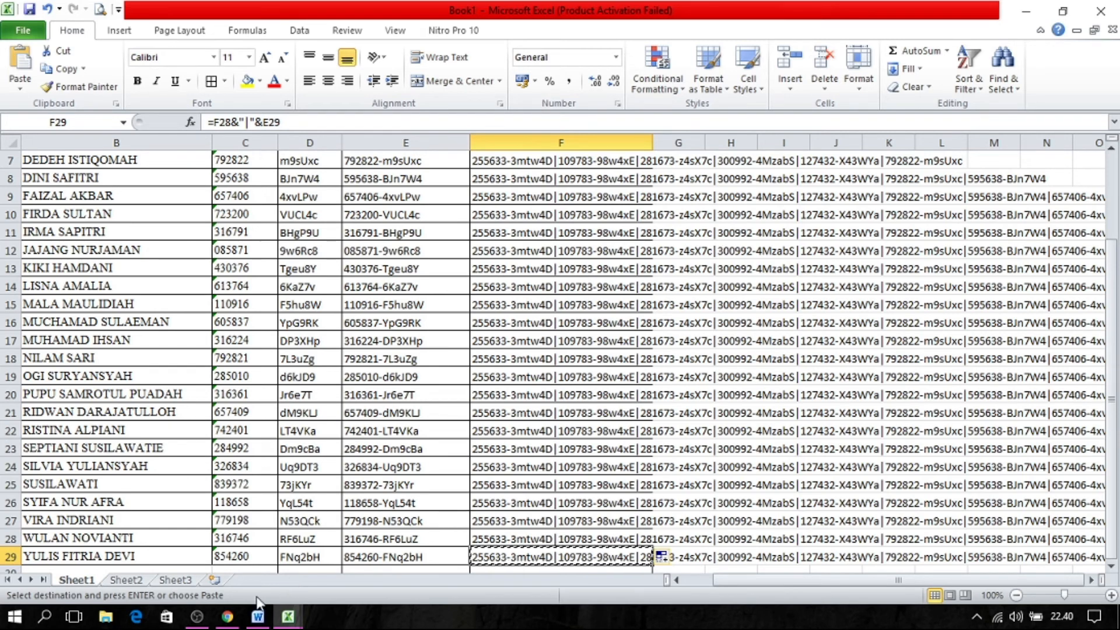
Return to the Google Forms editor and examine the NISN and password parts of the first student's token in the pattern.
click(227, 617)
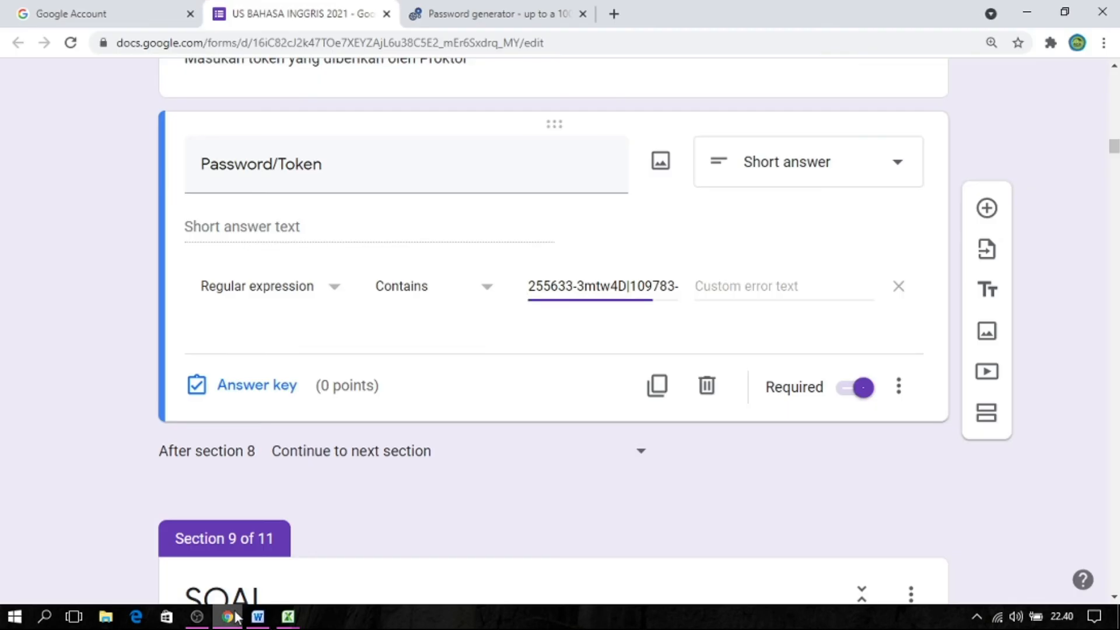
click(544, 286)
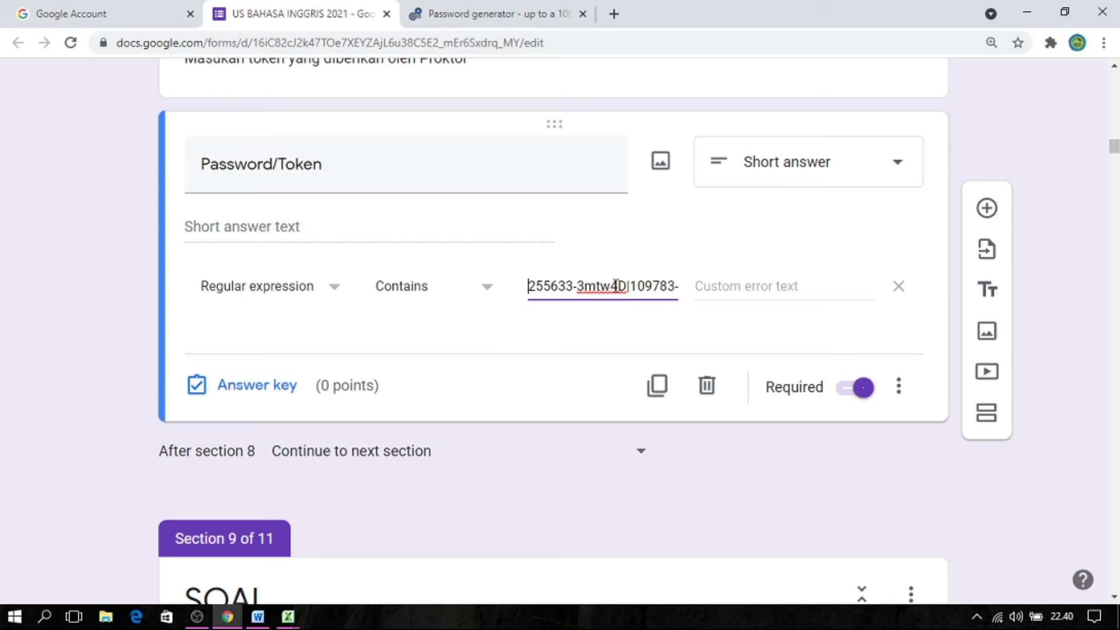
drag(629, 286, 536, 290)
click(535, 288)
drag(527, 287, 572, 291)
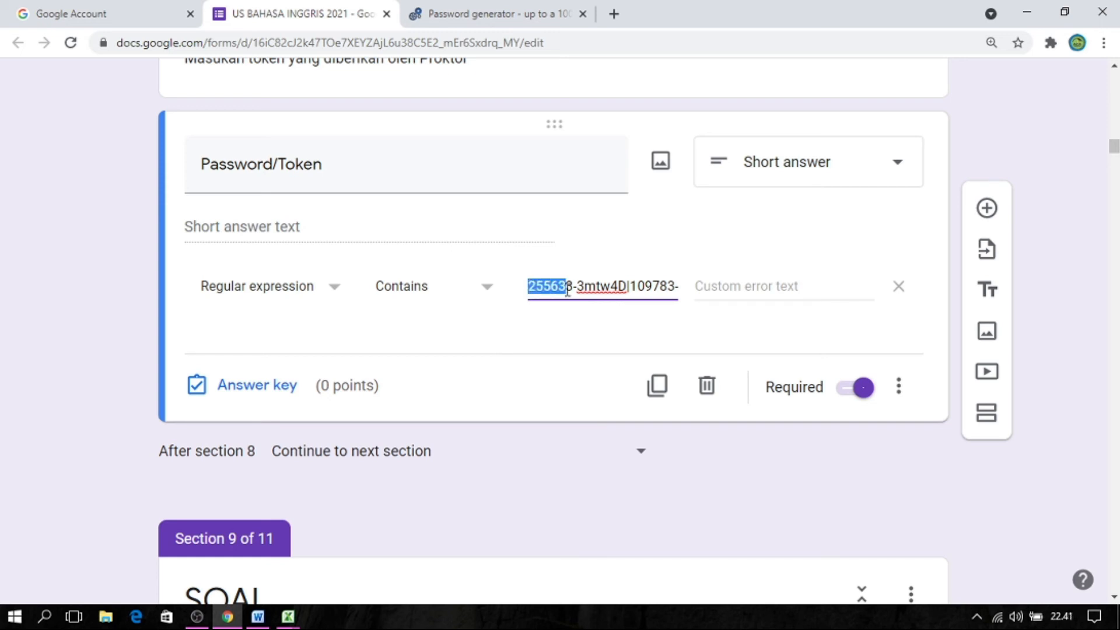
click(646, 290)
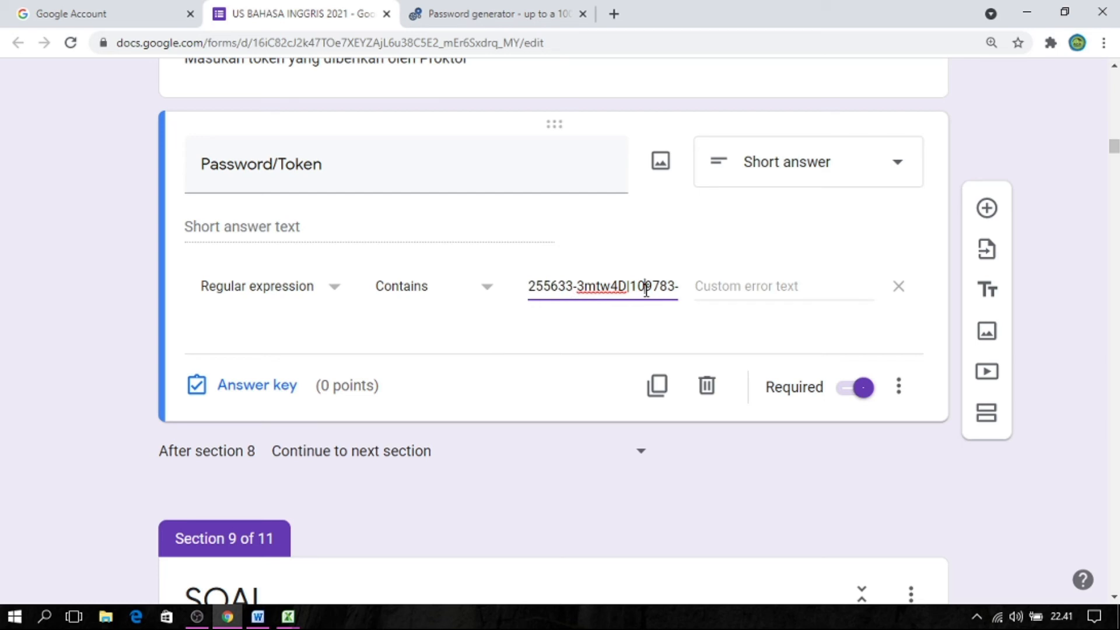
mouse_move(627, 284)
mouse_down()
mouse_move(581, 283)
mouse_move(626, 286)
mouse_up()
click(580, 284)
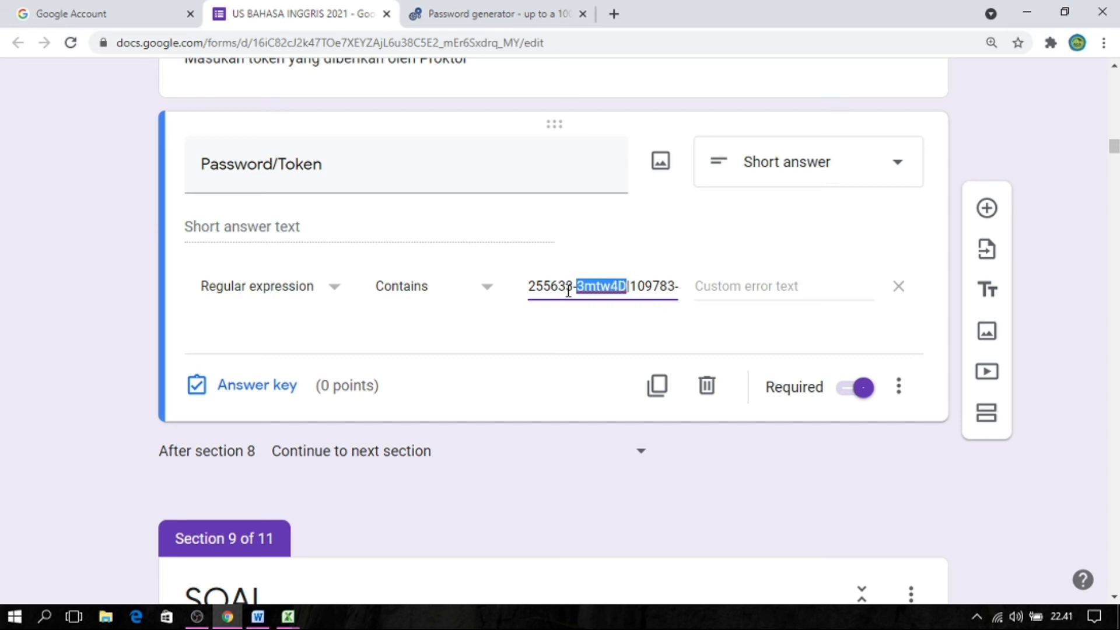
click(601, 287)
drag(628, 286, 528, 286)
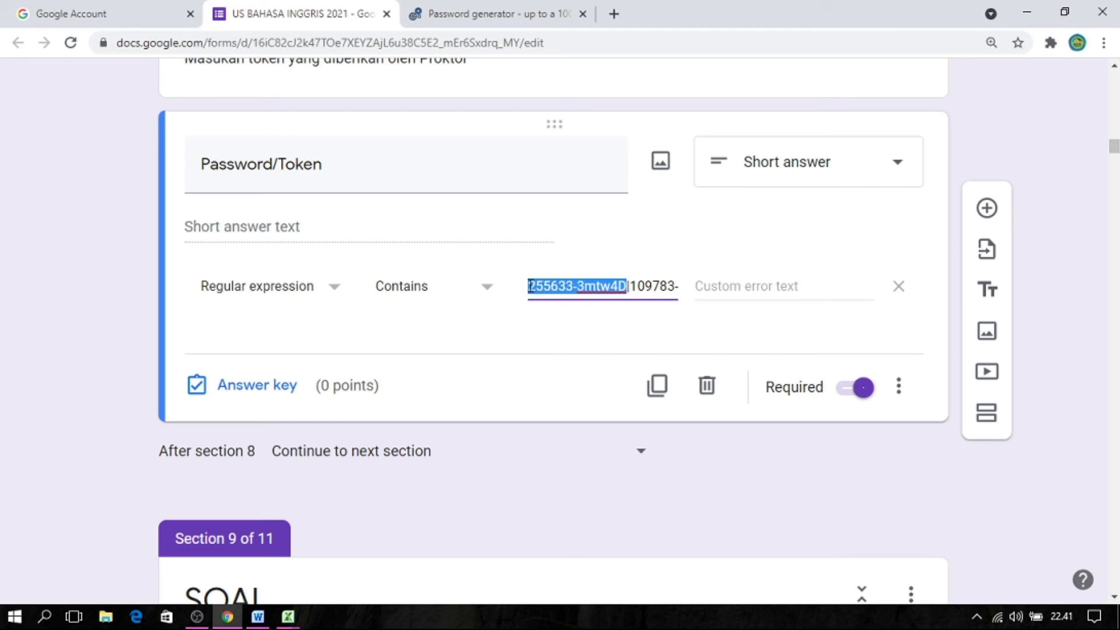
Set the Password/Token question's custom error text to "PASSWORD SALAH".
click(705, 284)
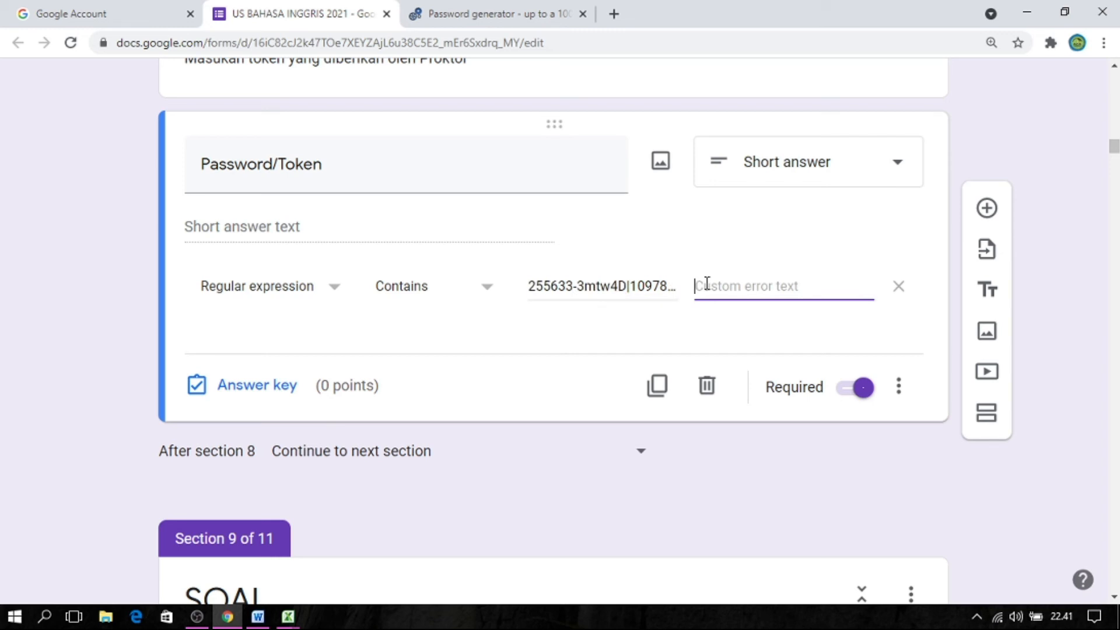
text(PASSWORD SALAH)
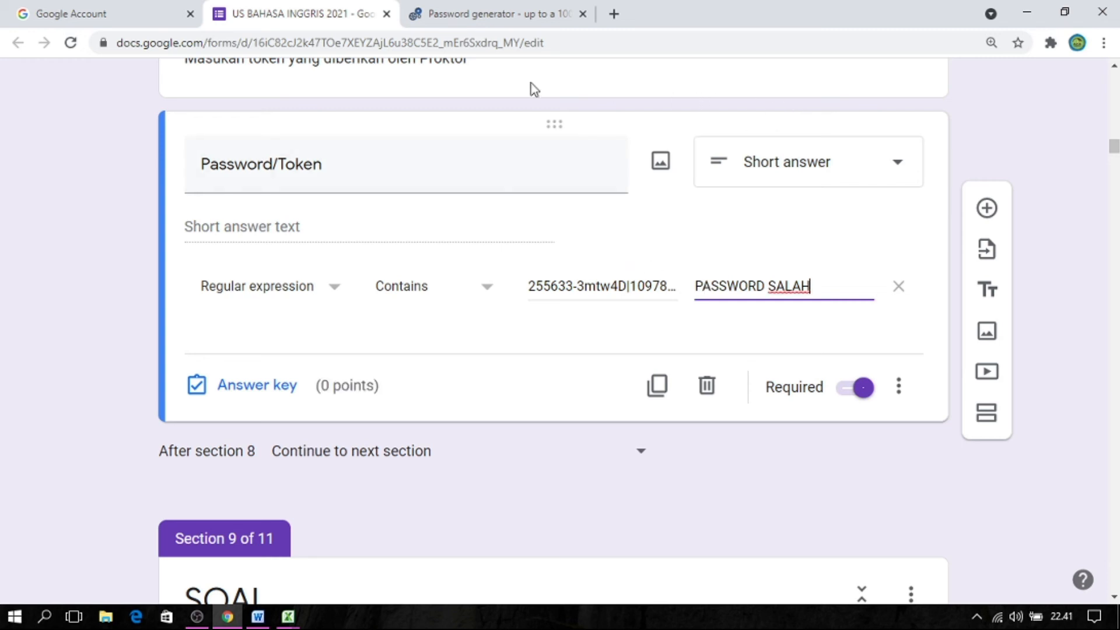
Open a respondent preview of the US BAHASA INGGRIS 2021 form.
click(988, 50)
click(925, 71)
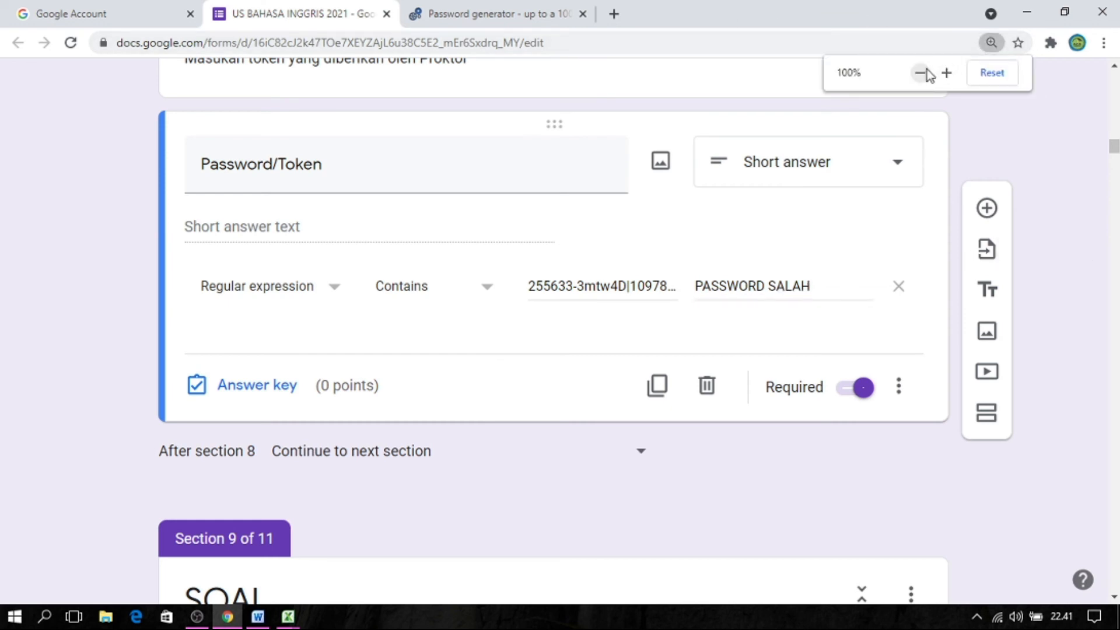
click(925, 71)
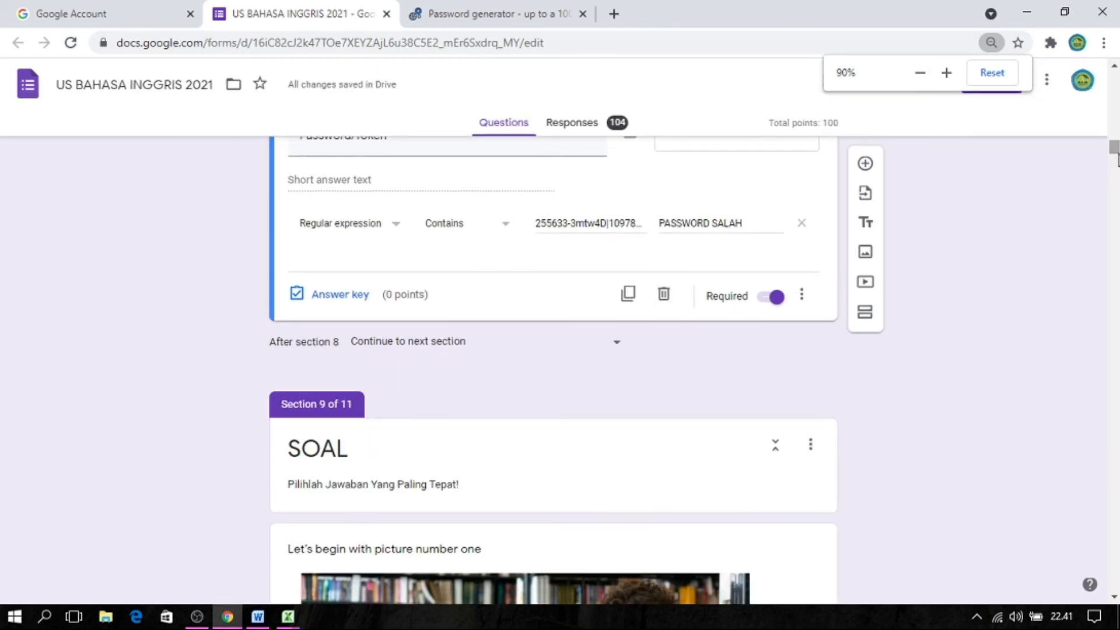
mouse_move(1114, 152)
mouse_down()
mouse_move(1117, 116)
mouse_move(1115, 140)
mouse_up()
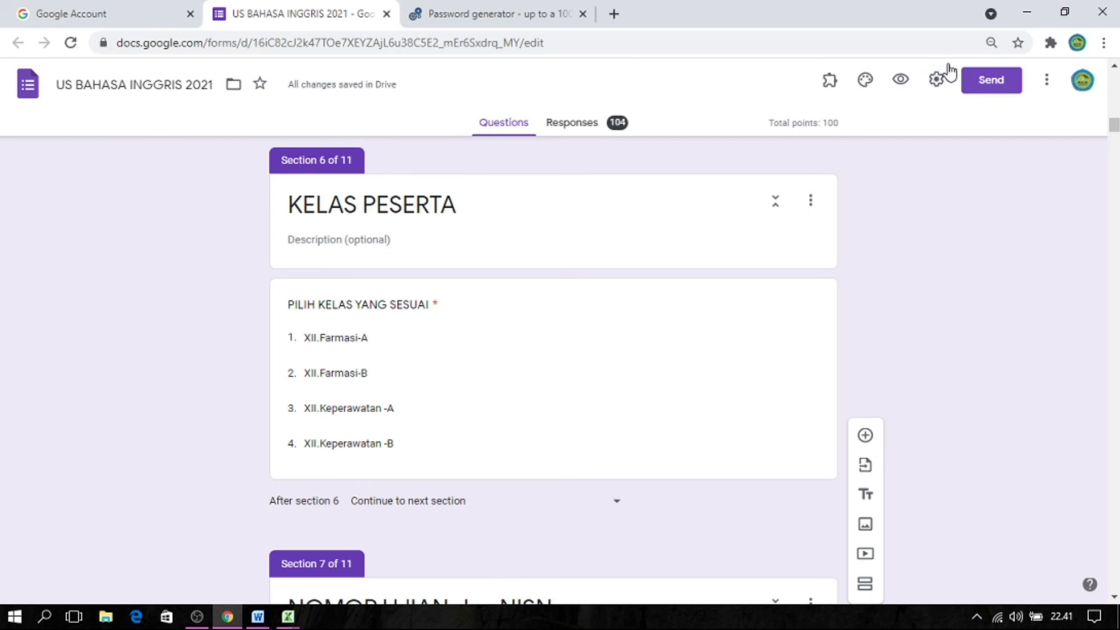
click(906, 84)
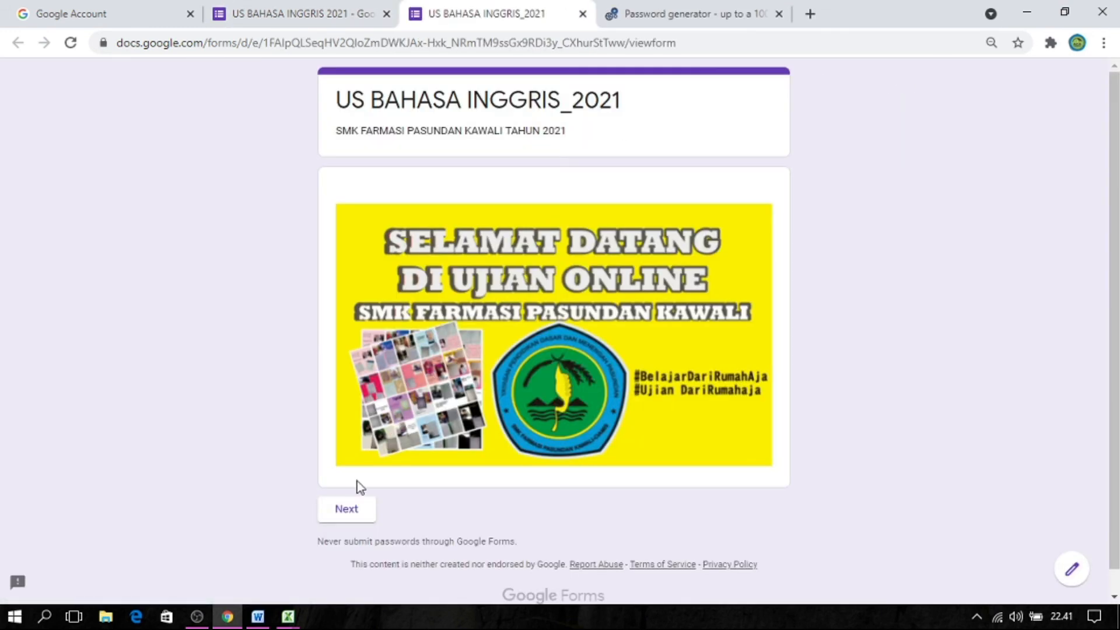
Advance through the preview's welcome pages, agree to the KETENTUAN terms with "Ya", and continue past the KONFIRMASI TES page.
click(345, 515)
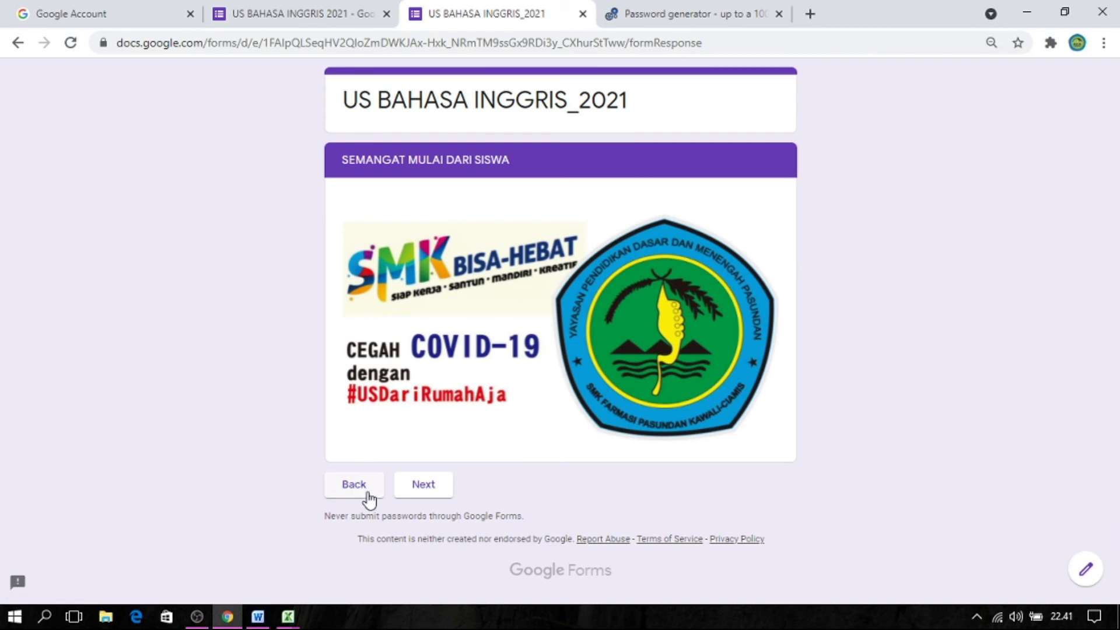
click(435, 490)
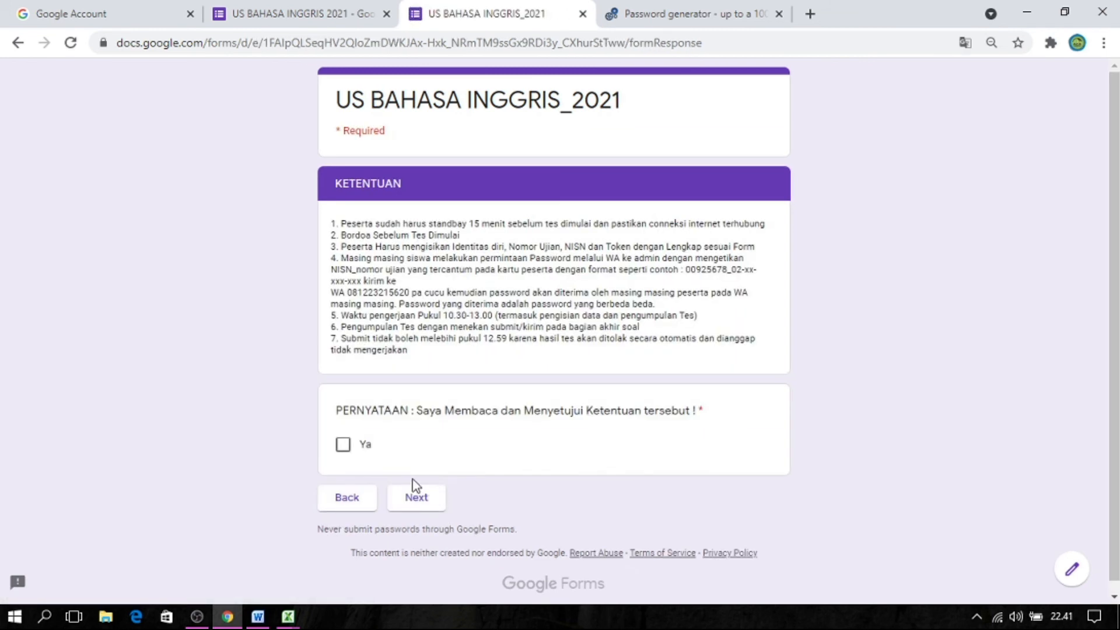
click(343, 447)
click(426, 505)
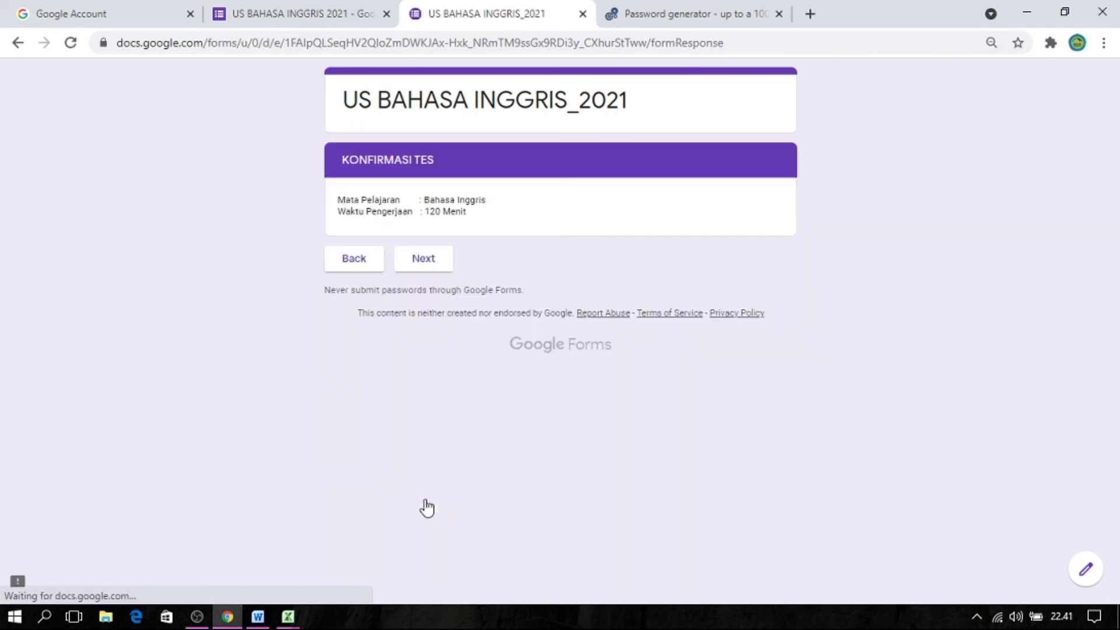
click(423, 260)
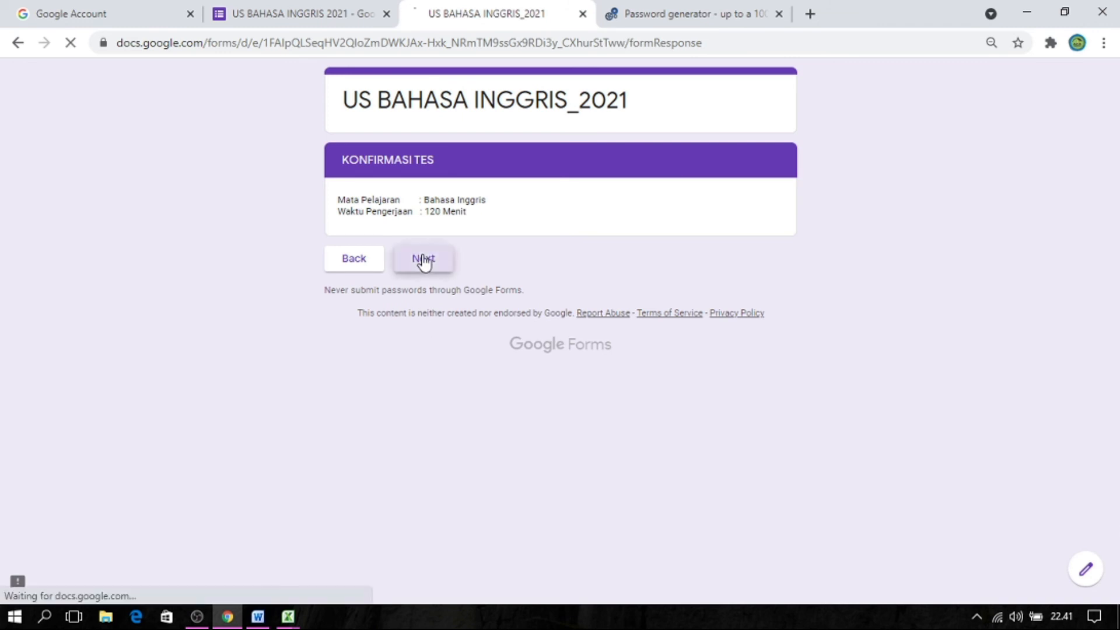
Fill in the participant's name under NAMA LENGKAP and continue through the form to the PASSWORD/TOKEN page.
click(383, 266)
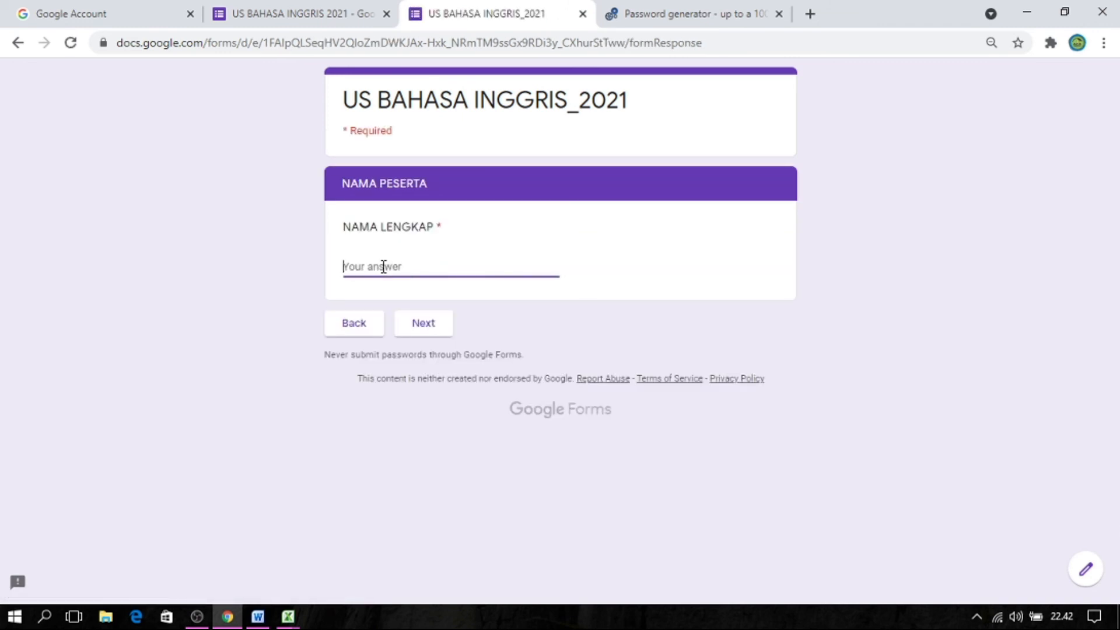
text(cucu)
click(423, 322)
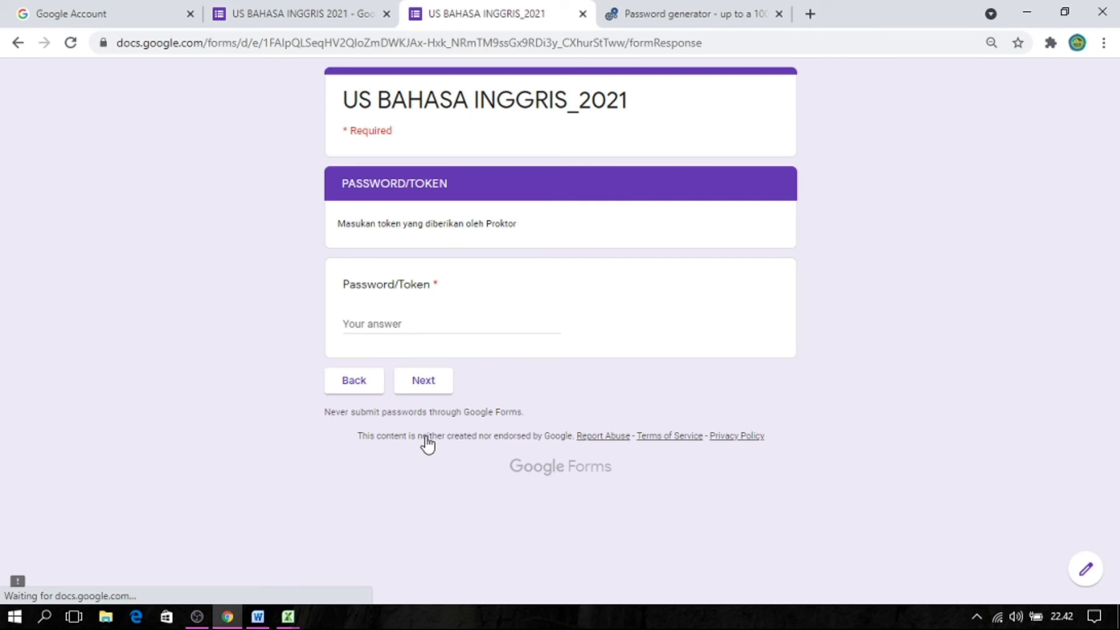
Activate the Password/Token answer and switch to the Excel workbook to look up a student's combined password.
click(374, 324)
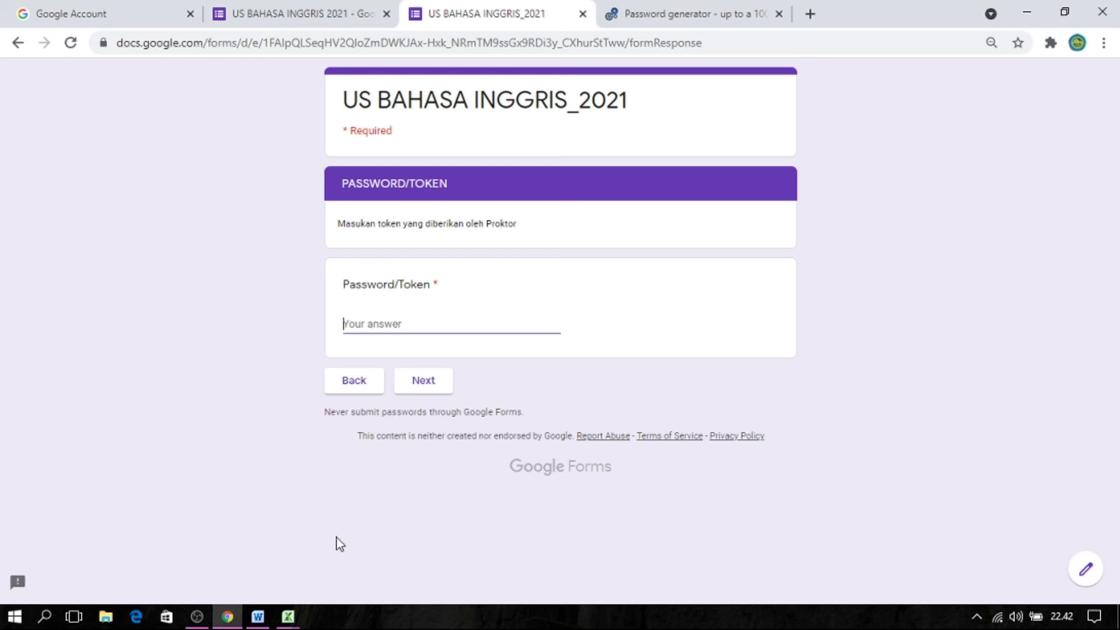
mouse_move(298, 619)
click(240, 543)
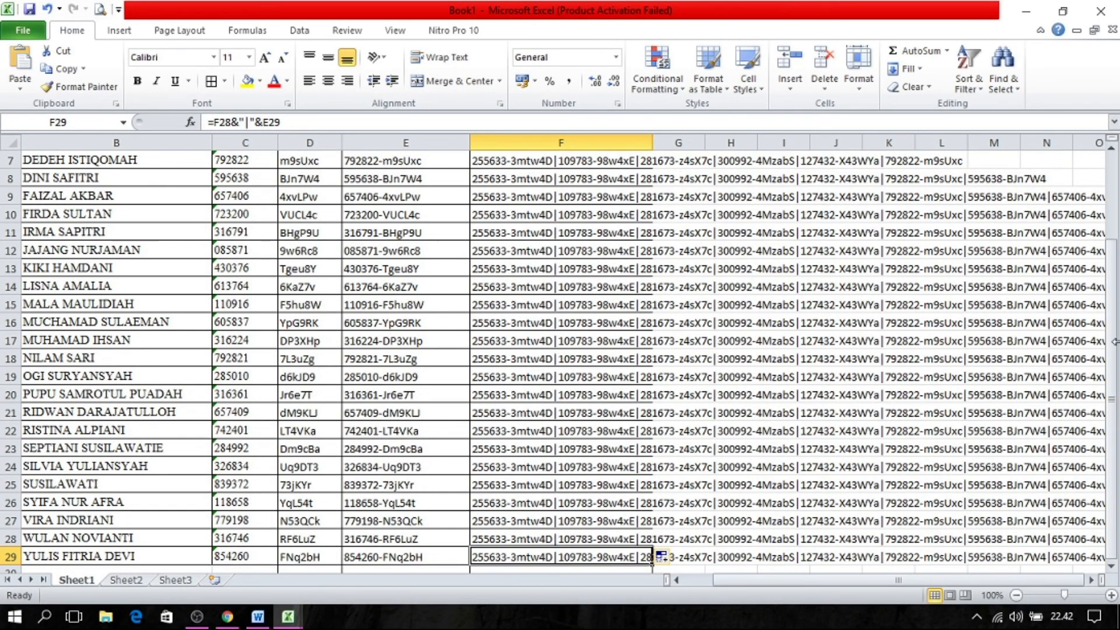
Return to the Google Forms preview, paste the first student's combined token into the Password/Token answer, and continue to the SOAL page.
scroll(1113, 345, up, 2)
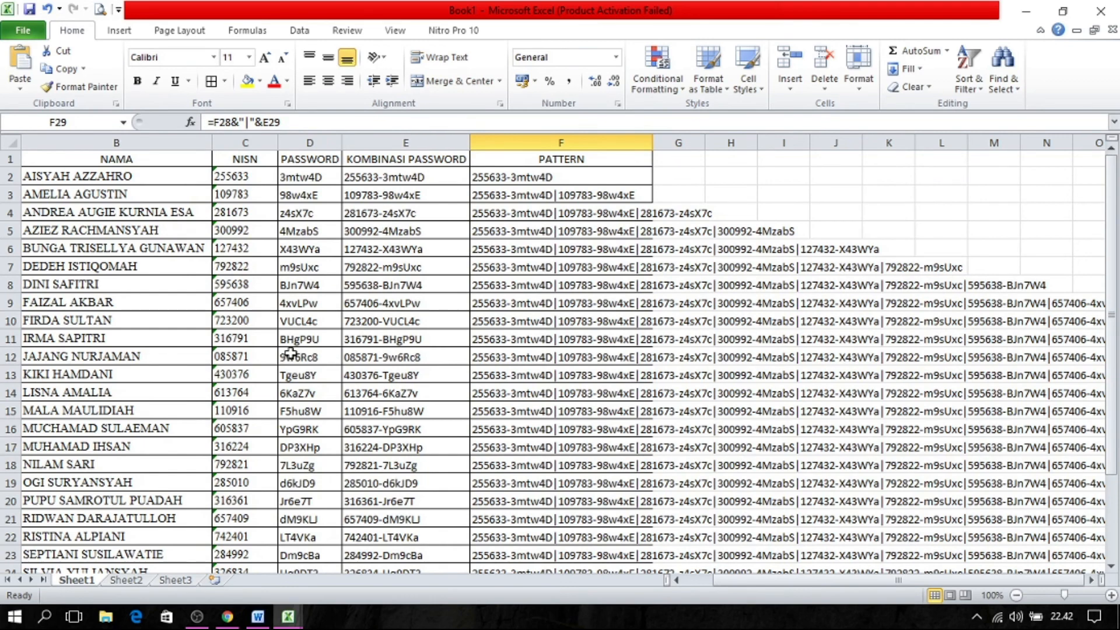
click(227, 617)
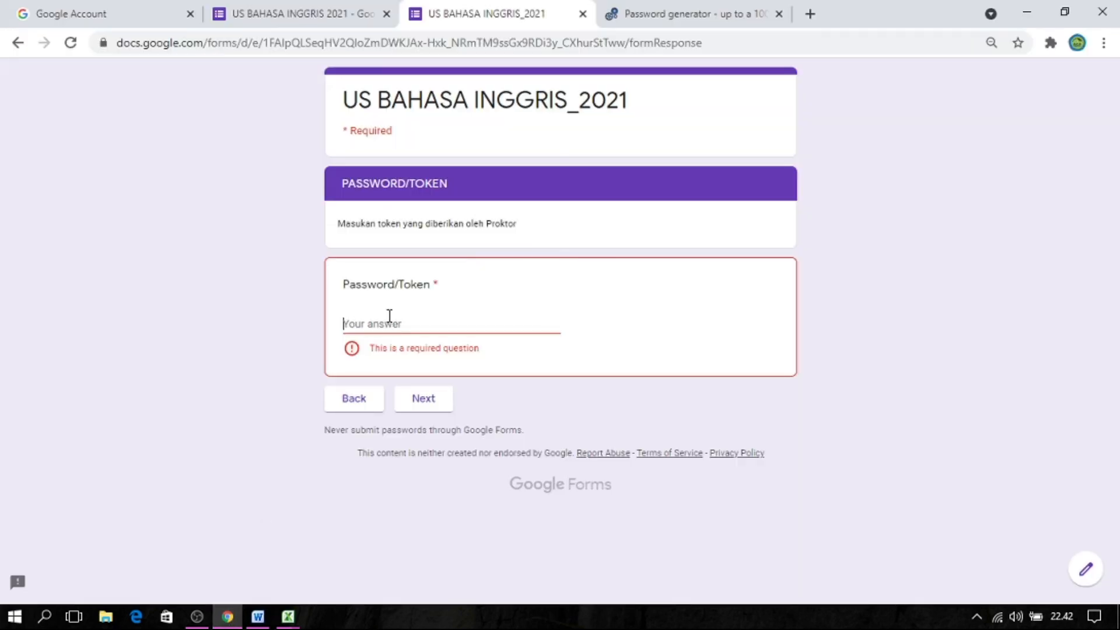
key(ctrl+v)
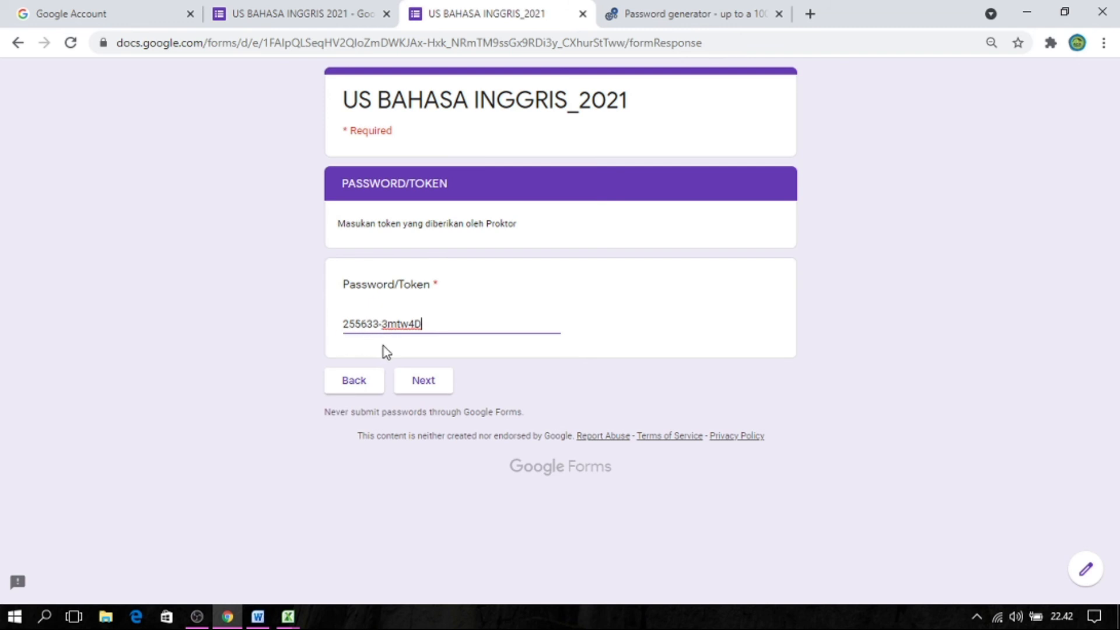
click(416, 382)
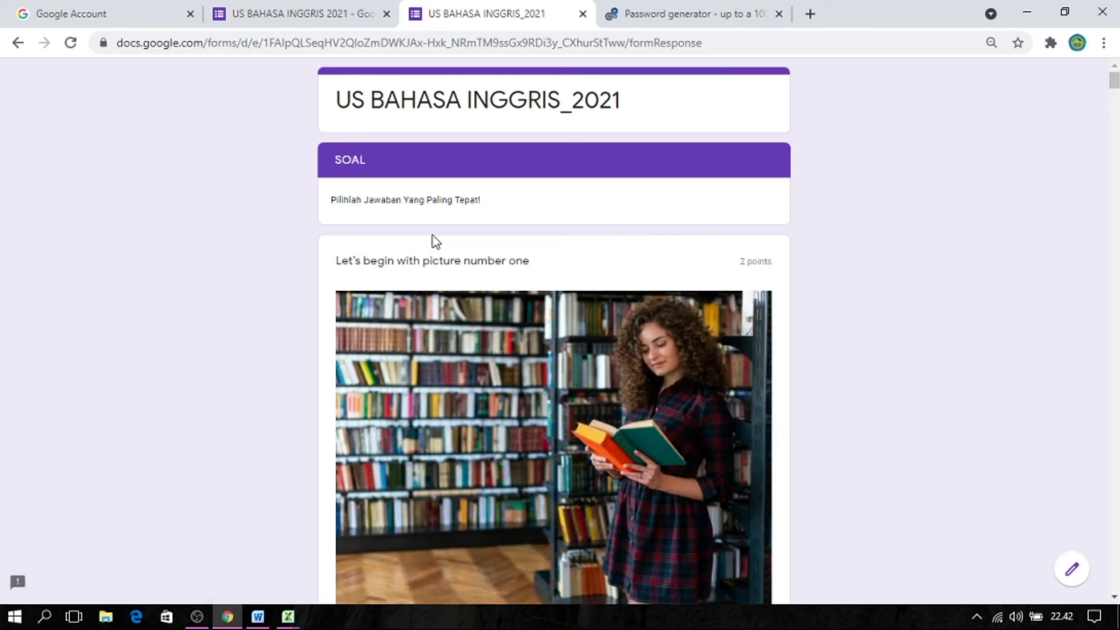
Go back to the preview's welcome page and advance through the form to the PASSWORD/TOKEN page again.
click(16, 50)
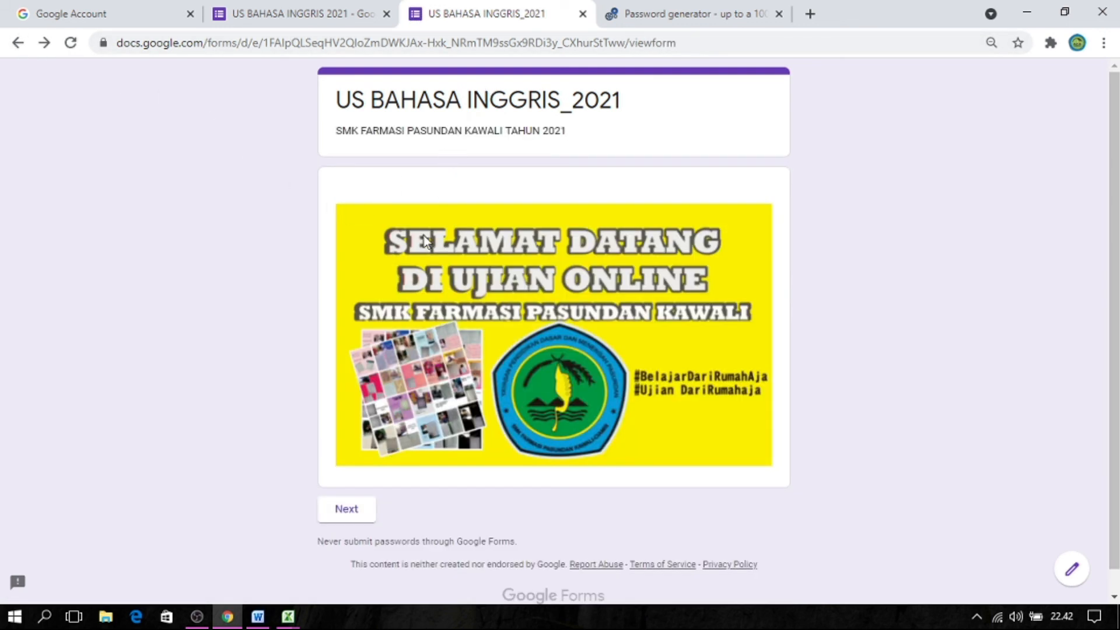
click(357, 516)
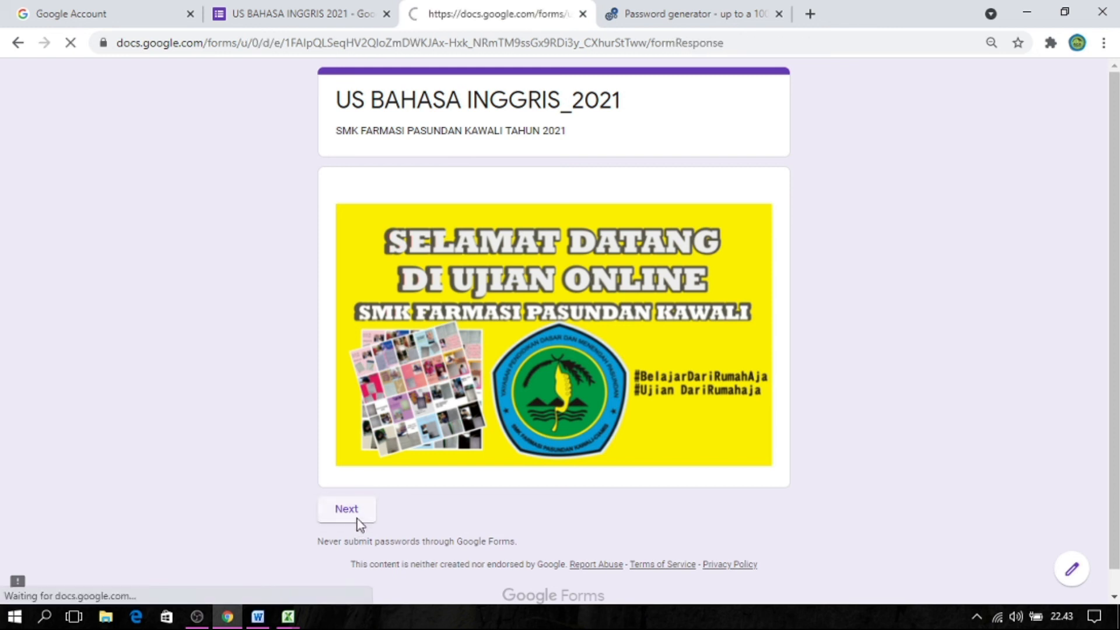
click(417, 490)
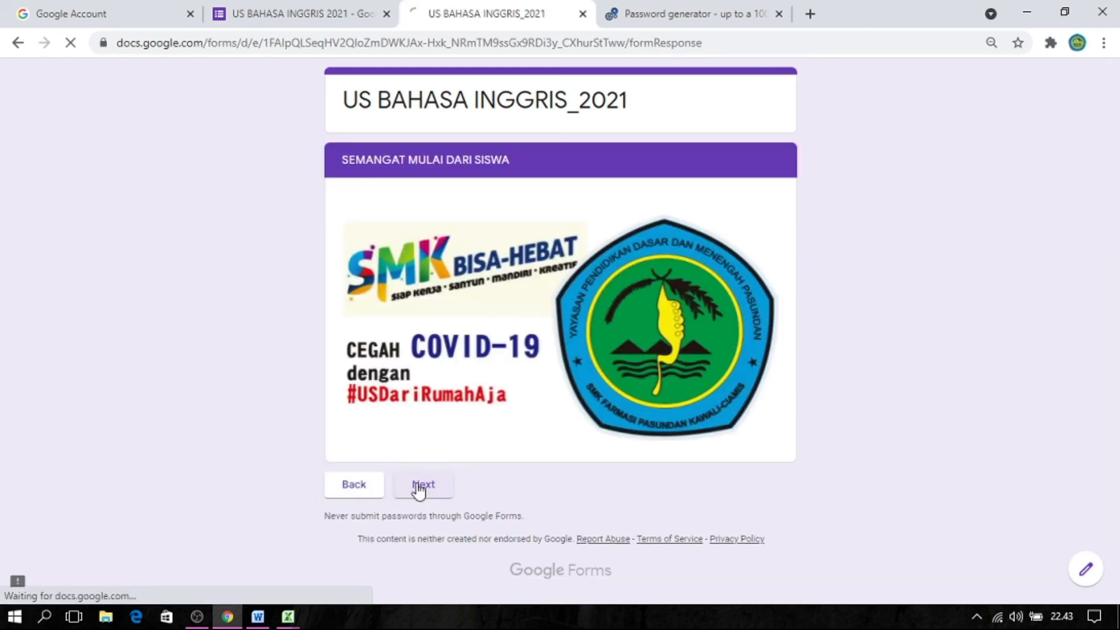
click(415, 438)
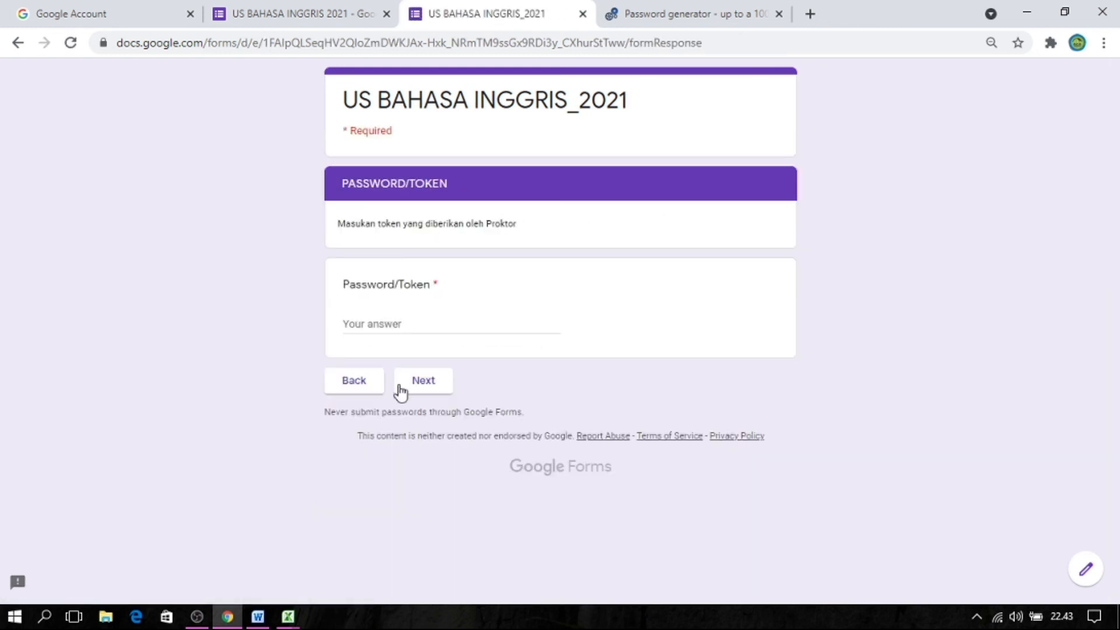
Paste the copied token into the Password/Token answer, remove its first digit, and try to continue with the incomplete token.
click(382, 324)
key(ctrl+v)
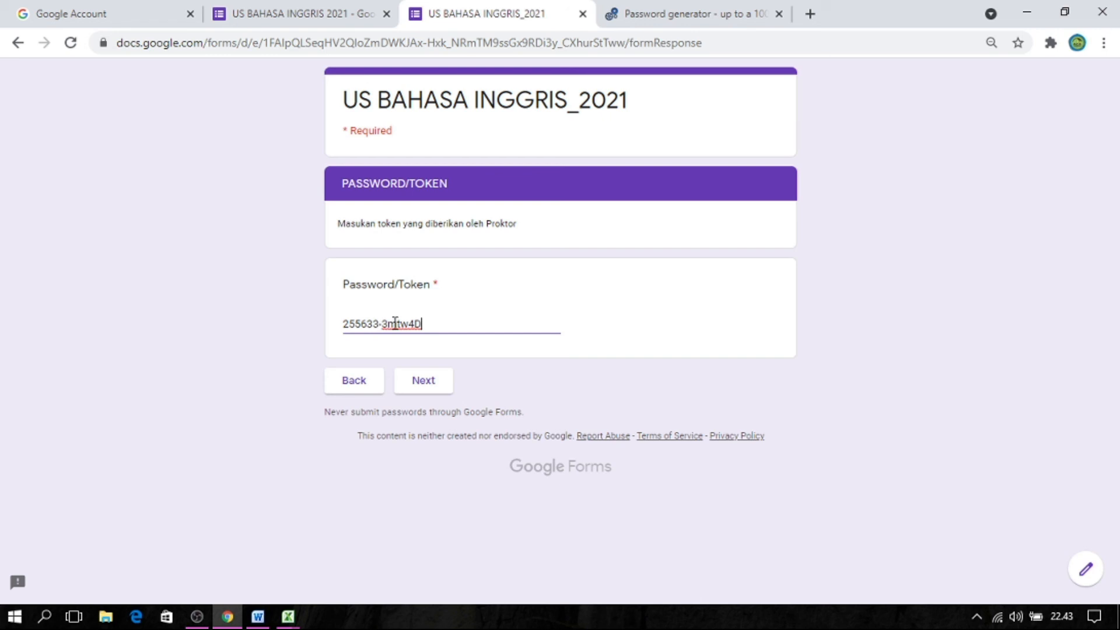
click(348, 324)
key(BackSpace)
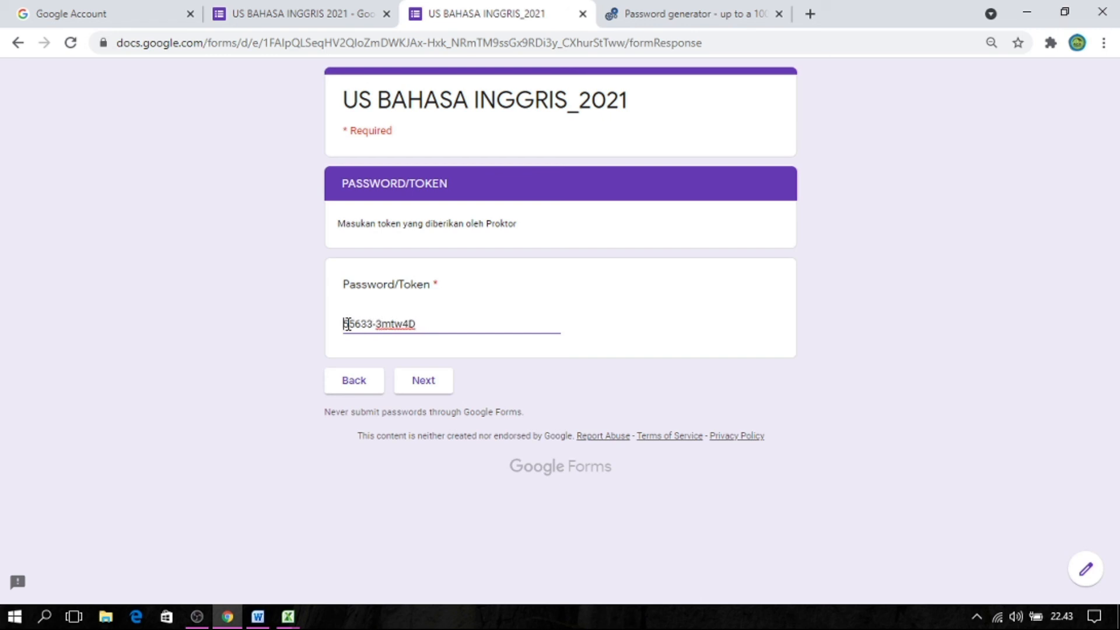
click(437, 386)
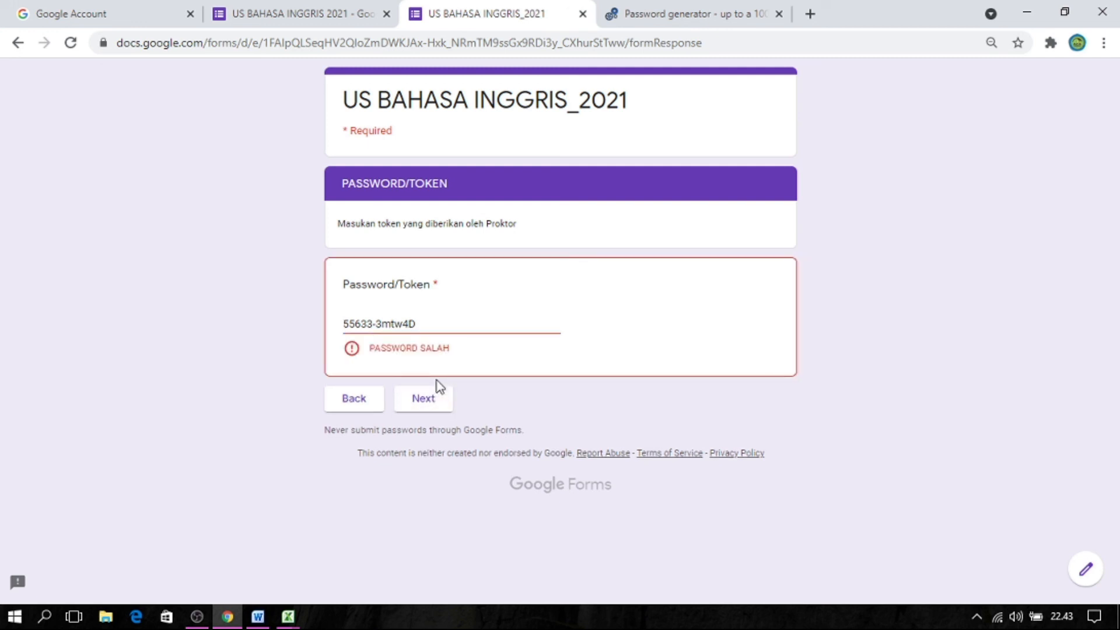
Restore the token's first digit, delete its final character, and test whether the form accepts the shortened token.
click(344, 326)
text(3)
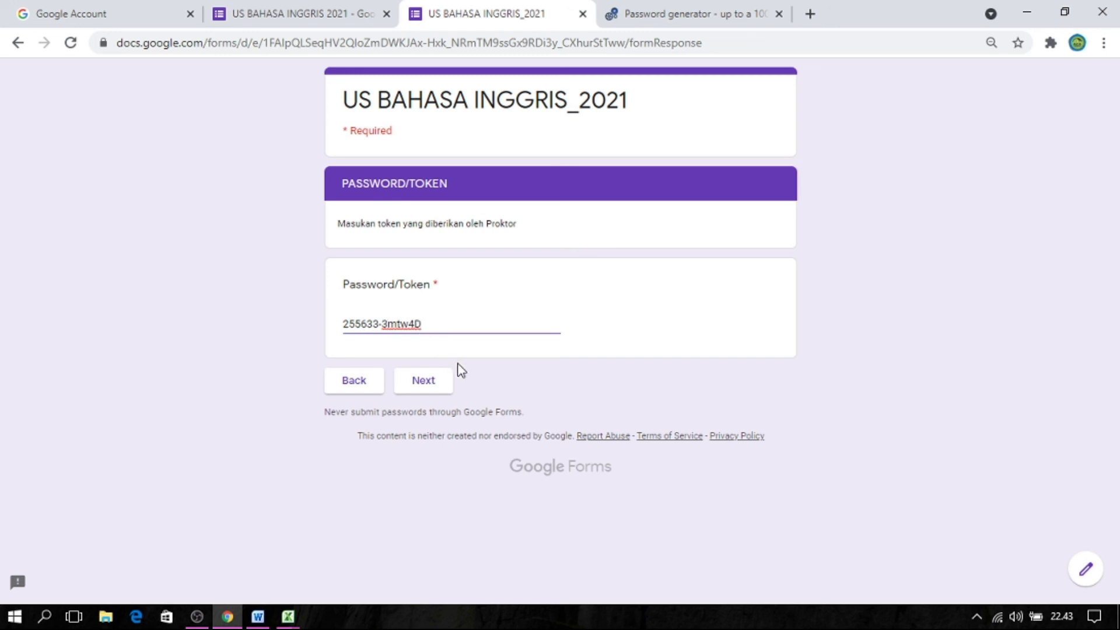
key(BackSpace)
click(420, 385)
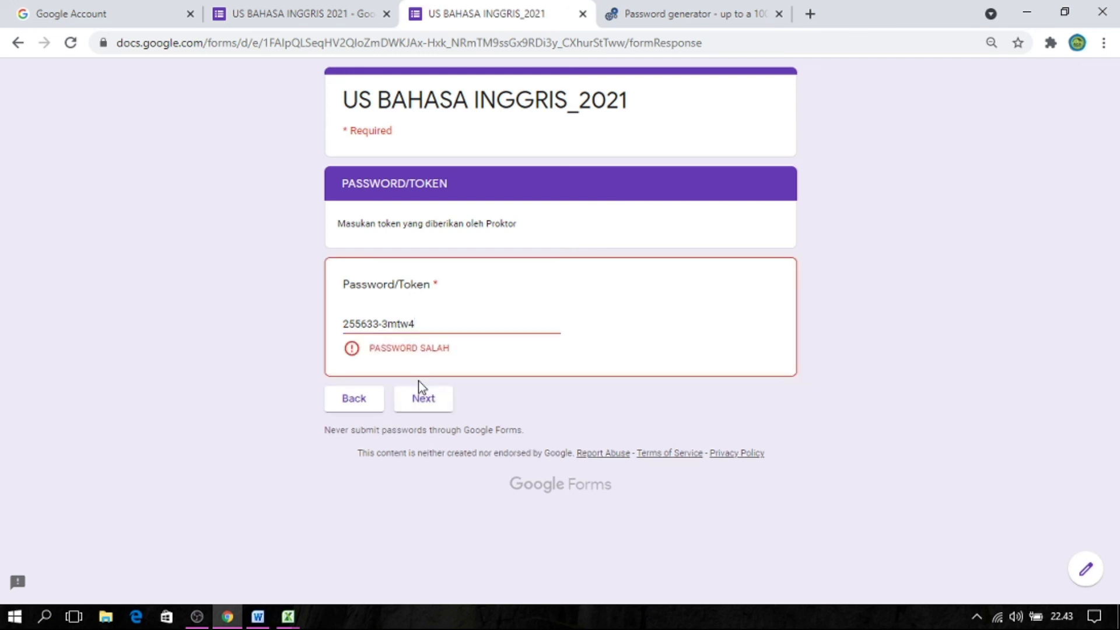
Test the Password/Token answer with the token's final letter in lowercase, and restore the capital letter.
text(D)
double_click(424, 330)
click(424, 330)
key(BackSpace)
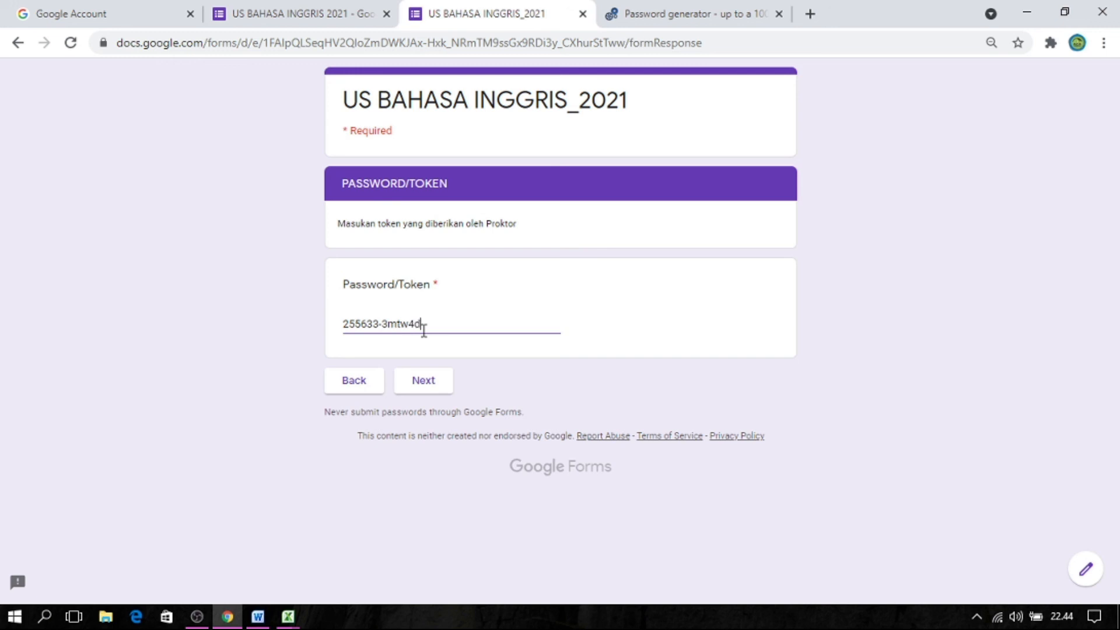
click(423, 379)
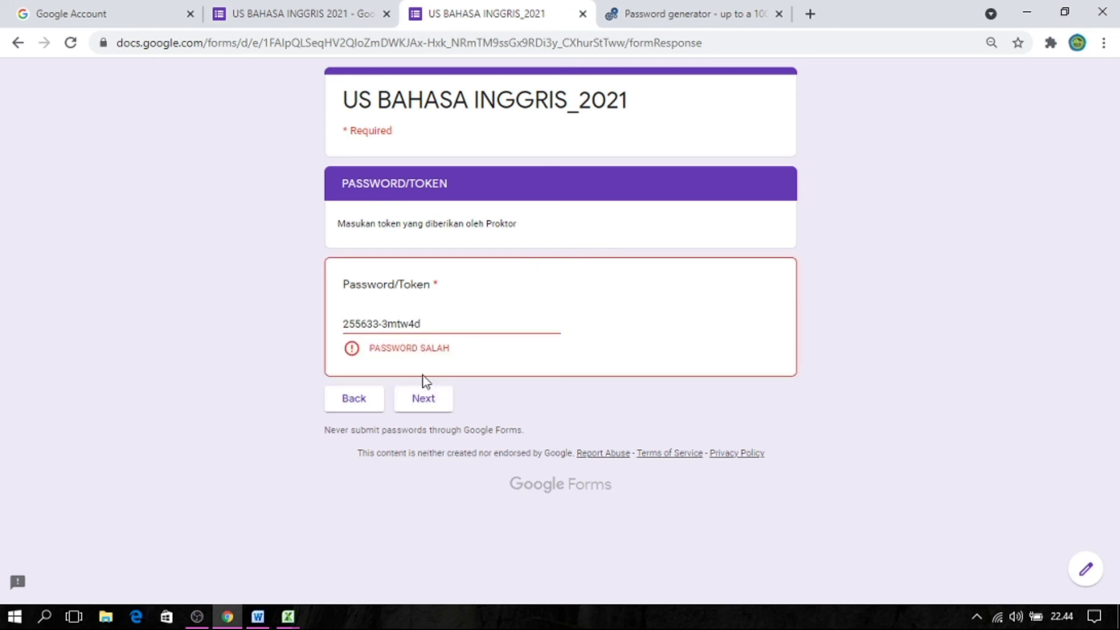
click(430, 322)
text(D)
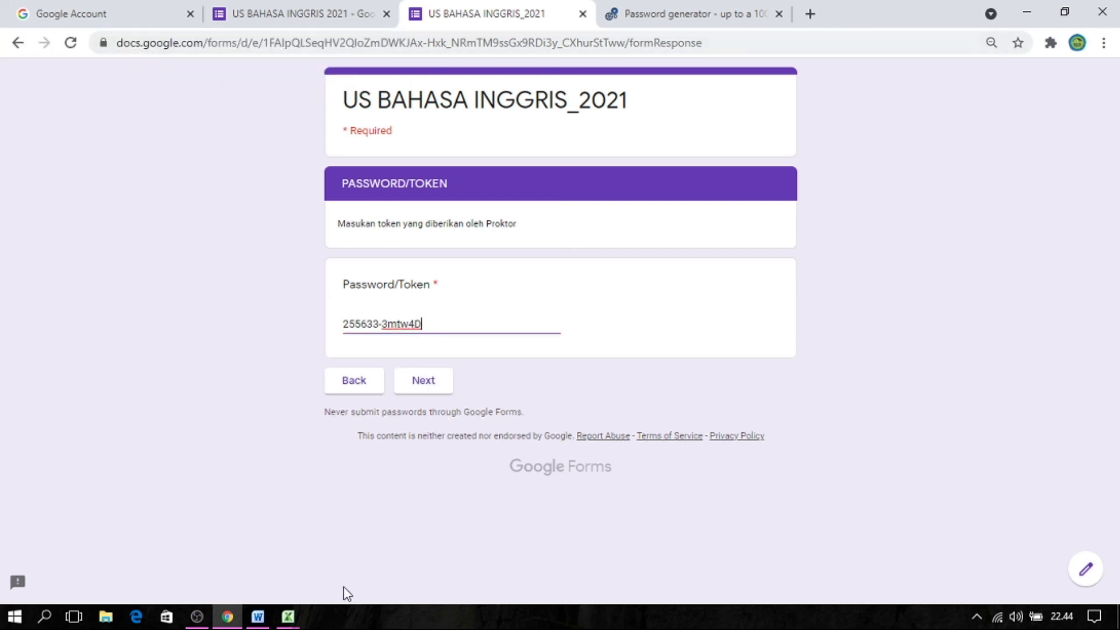
Switch to the Excel workbook and copy the combined password in cell E9 of the KOMBINASI PASSWORD column.
mouse_move(288, 617)
click(254, 542)
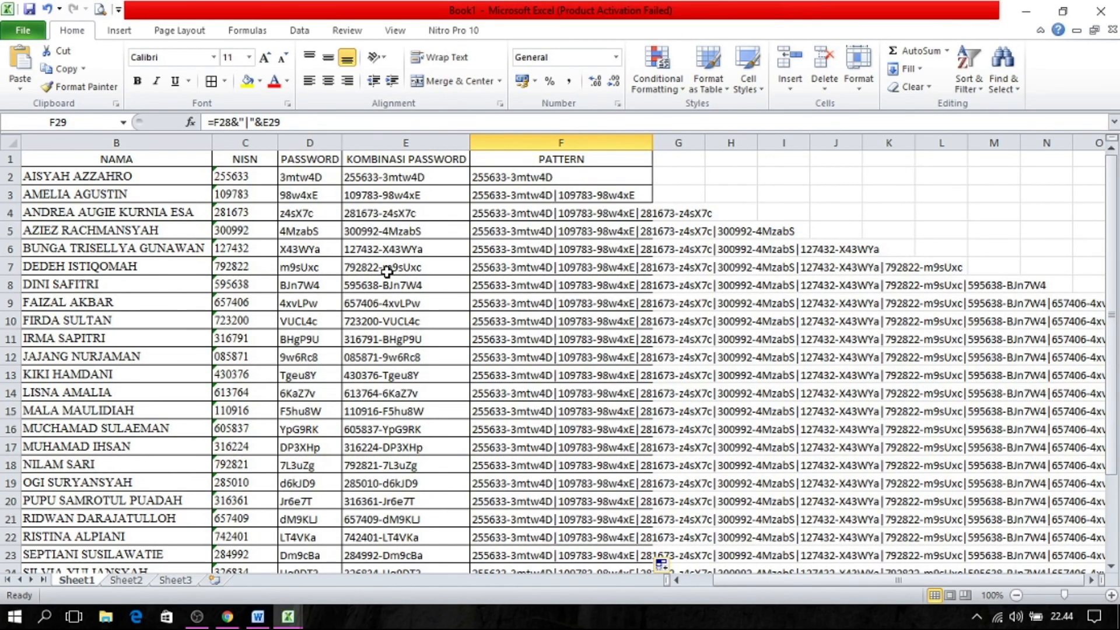
click(379, 307)
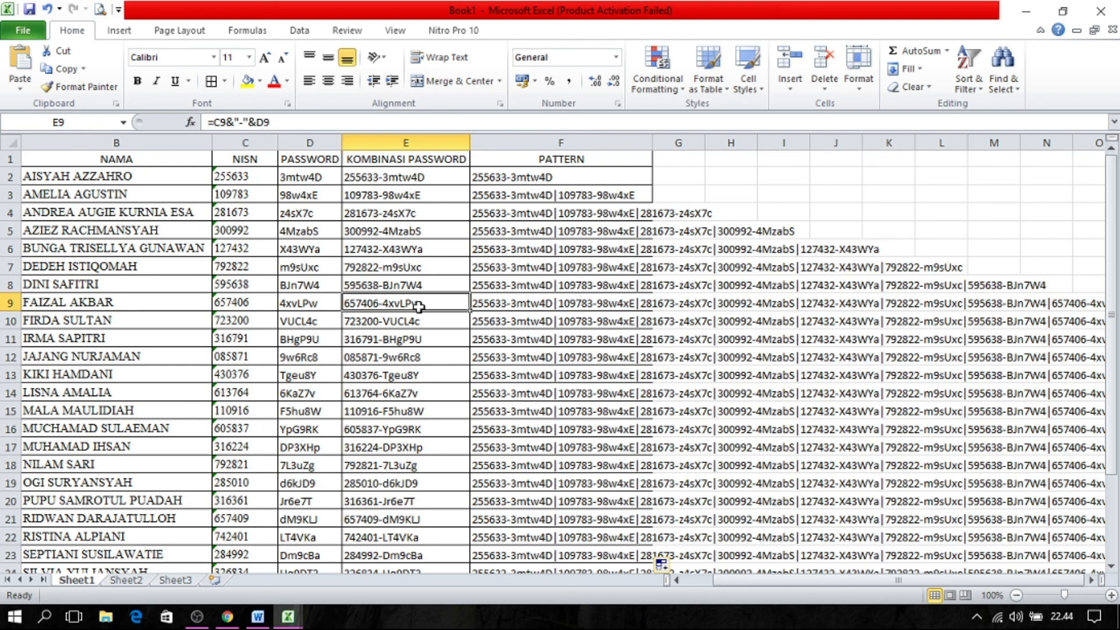
key(ctrl+c)
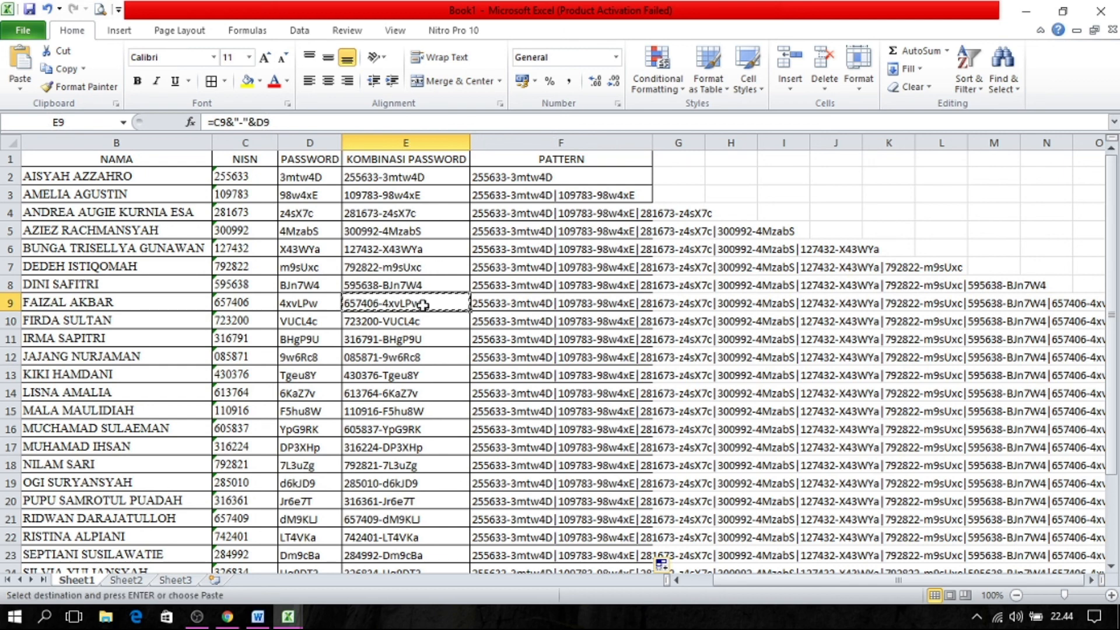
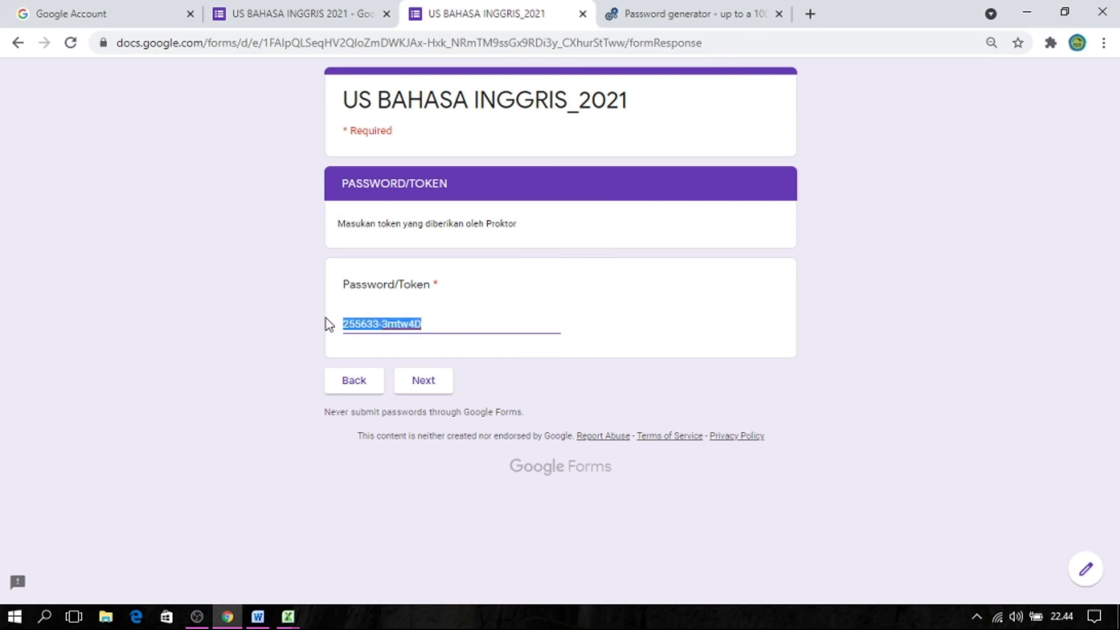
Replace the Password/Token answer with the combined password copied from the workbook, and continue to the SOAL section.
key(ctrl+v)
click(411, 386)
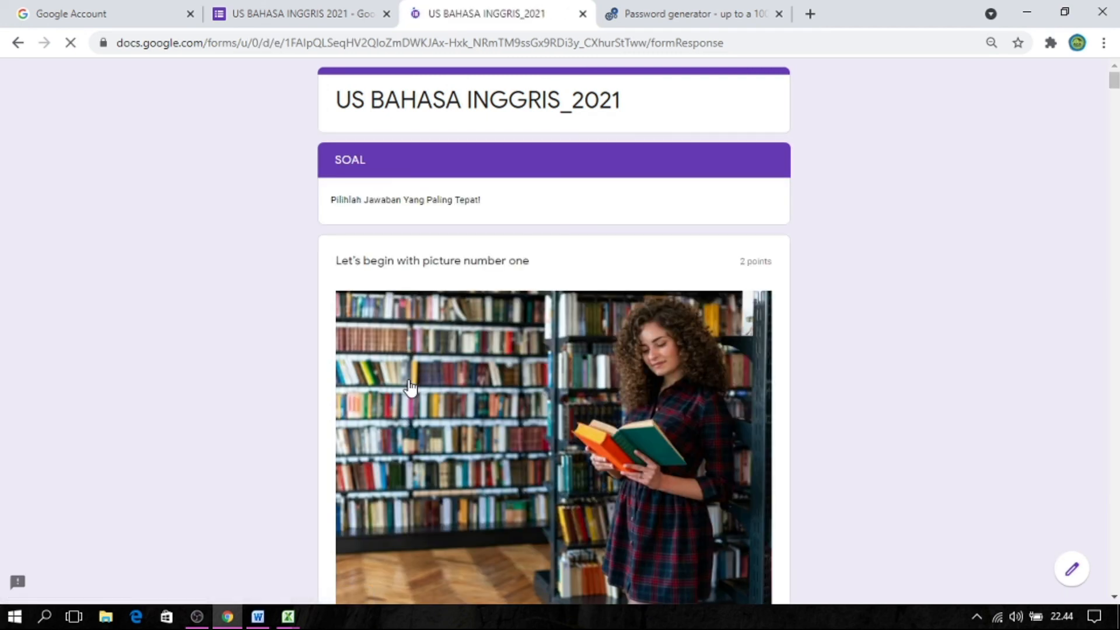
mouse_move(1114, 93)
mouse_down()
mouse_move(1115, 153)
mouse_move(1114, 76)
mouse_up()
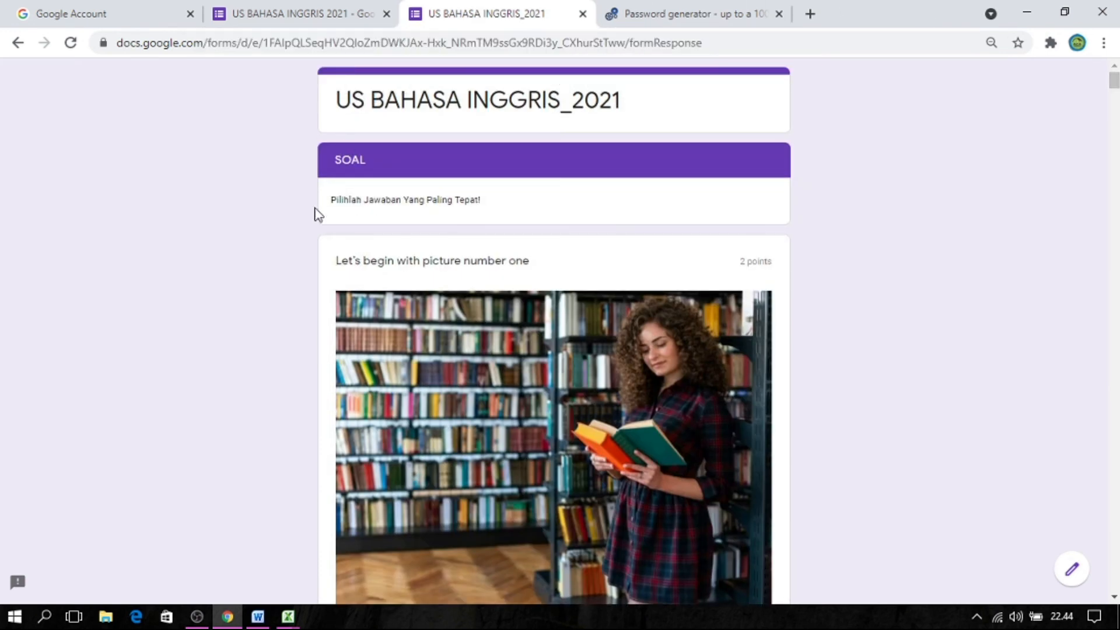
Switch to the Excel workbook and review how the first students' NISN and PASSWORD column entries make up the tokens.
click(230, 617)
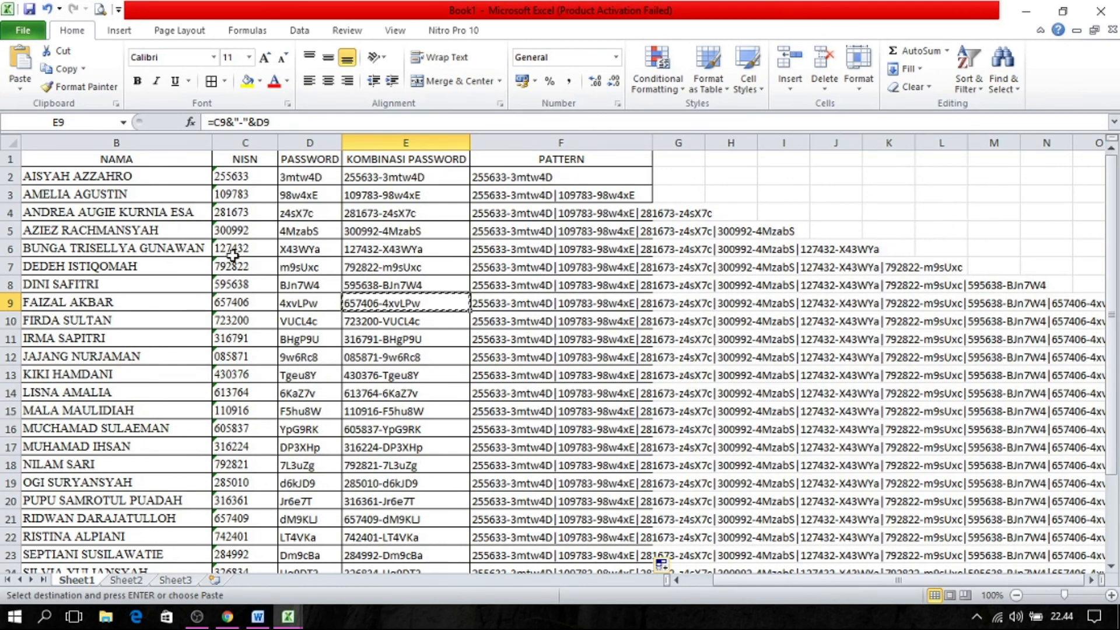
click(220, 190)
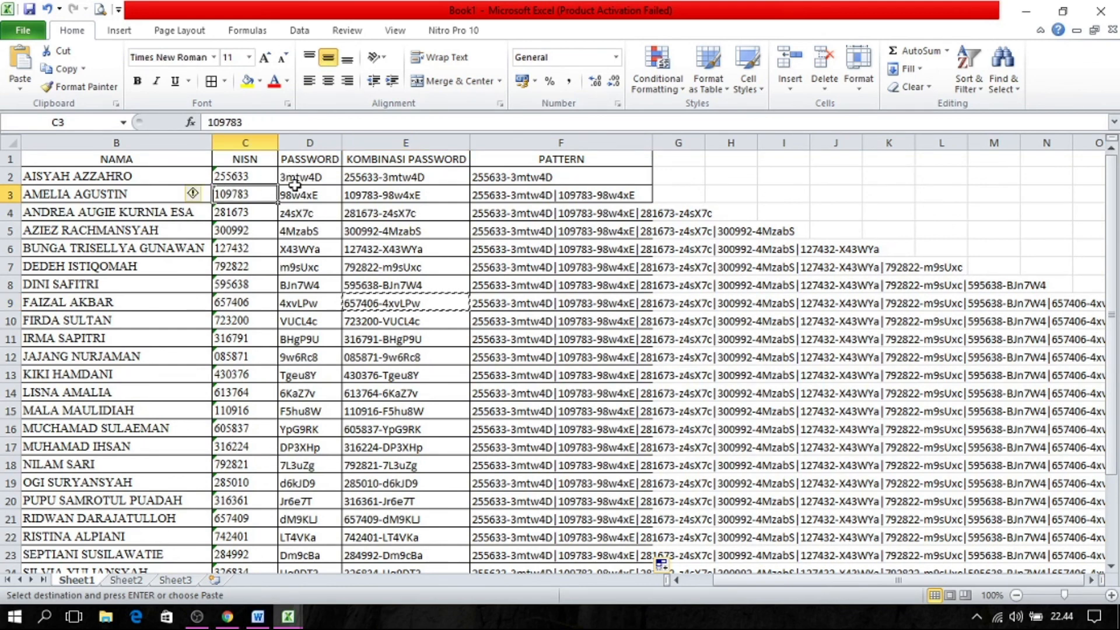
click(315, 183)
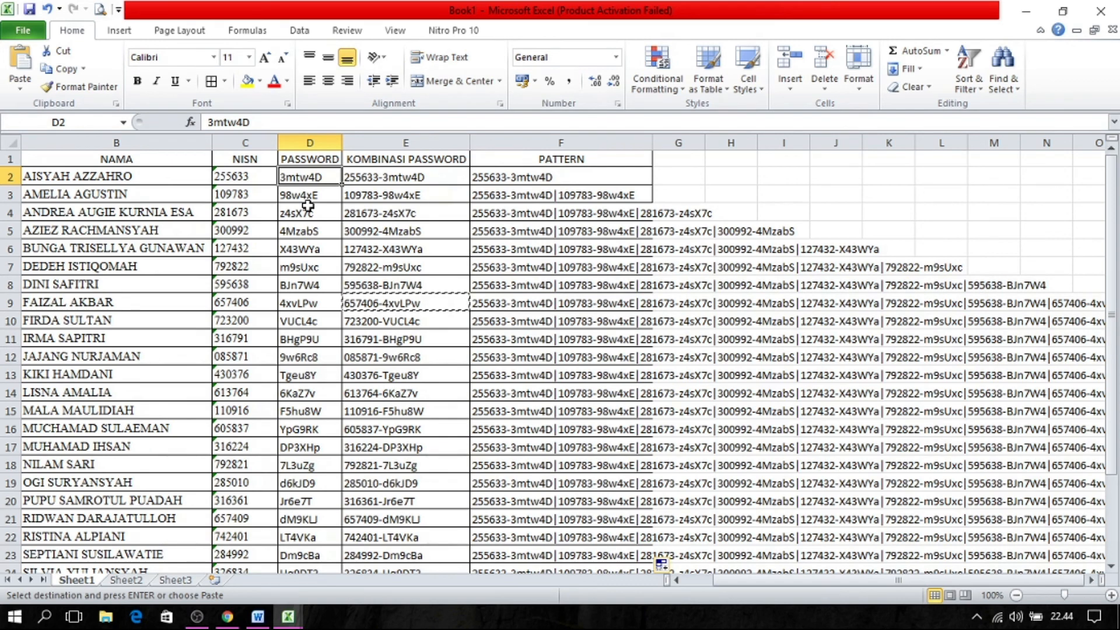
click(245, 160)
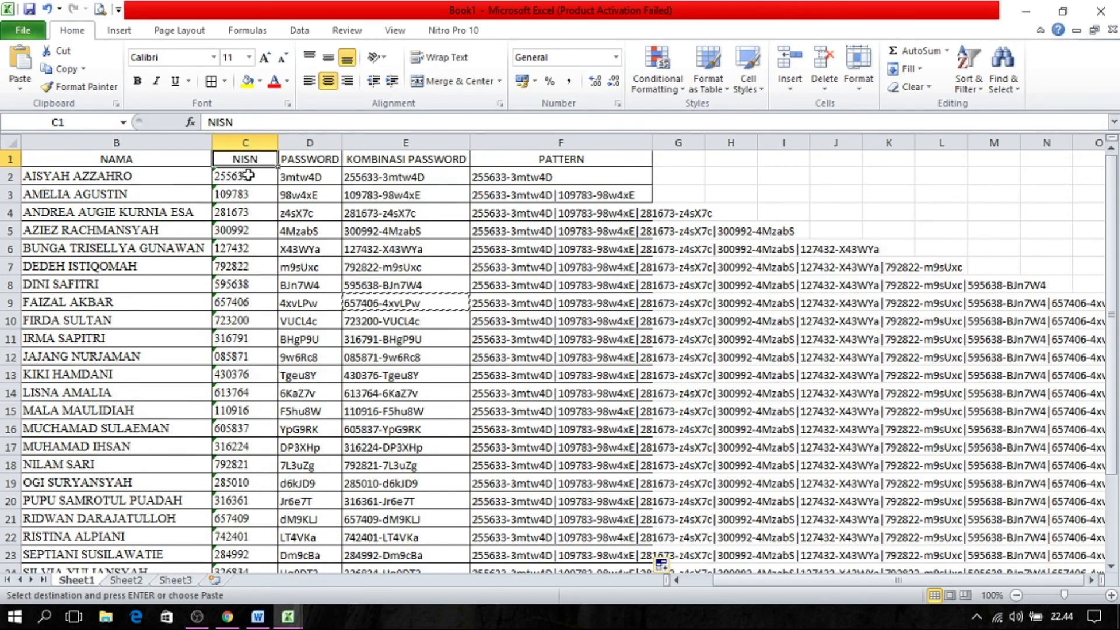
click(248, 175)
click(296, 182)
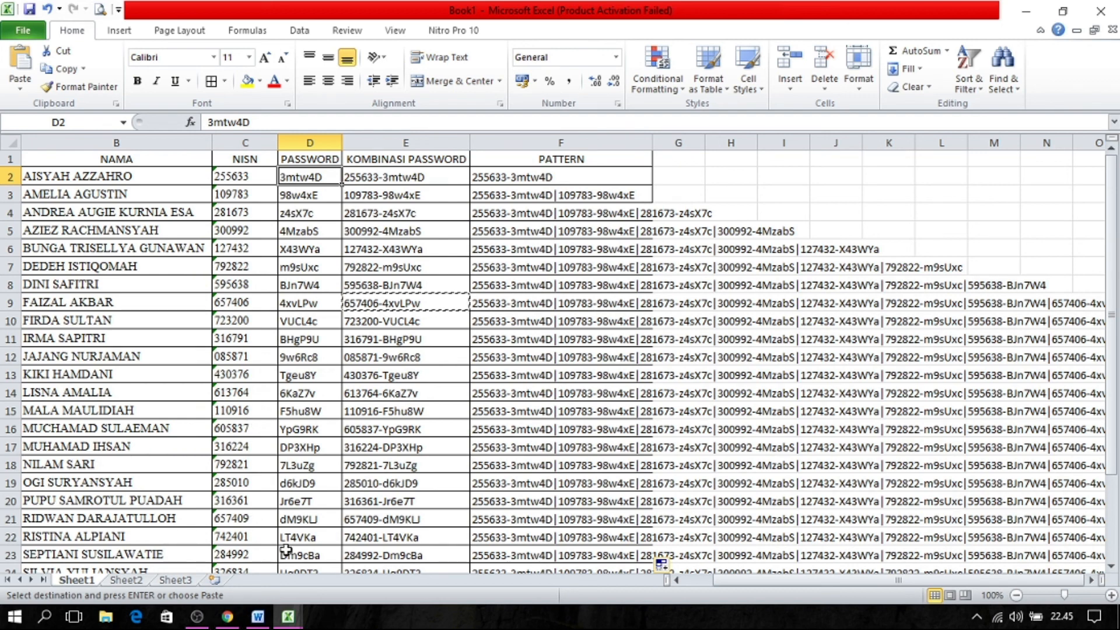
Return to the form editor in Chrome and examine the regular expression pattern of the Password/Token question in section 8.
click(228, 617)
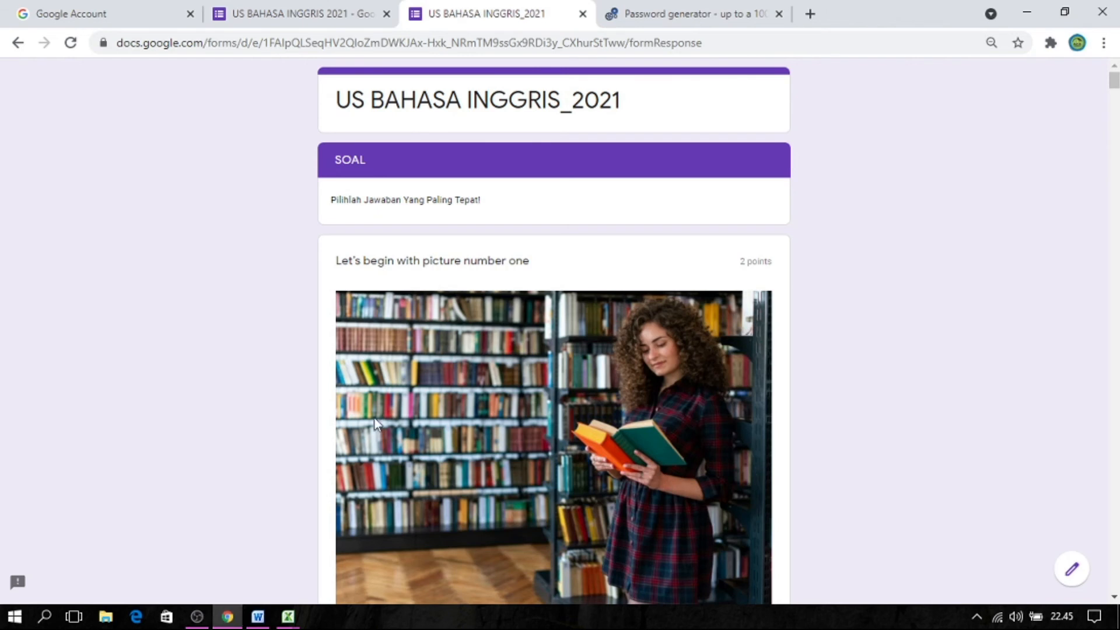
click(338, 11)
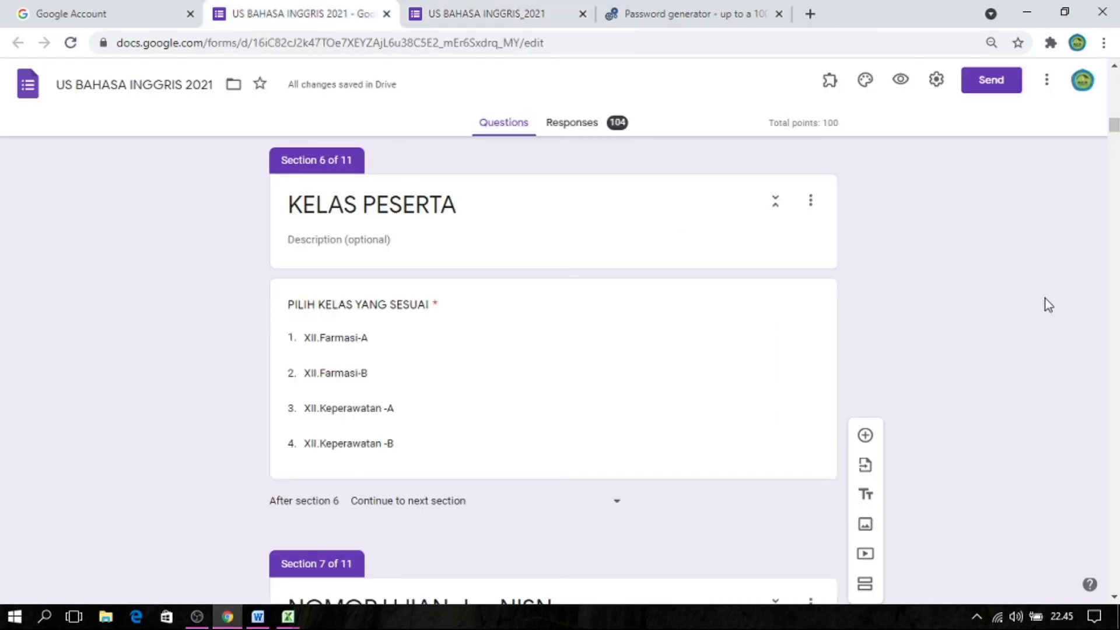
drag(1115, 129, 1115, 153)
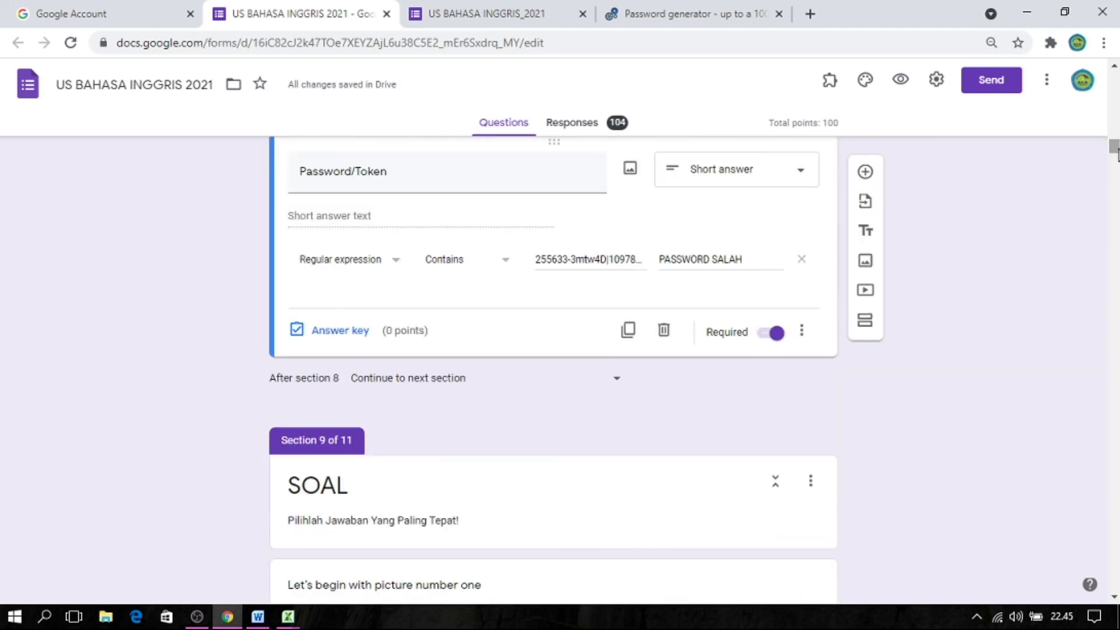
scroll(1115, 153, up, 1)
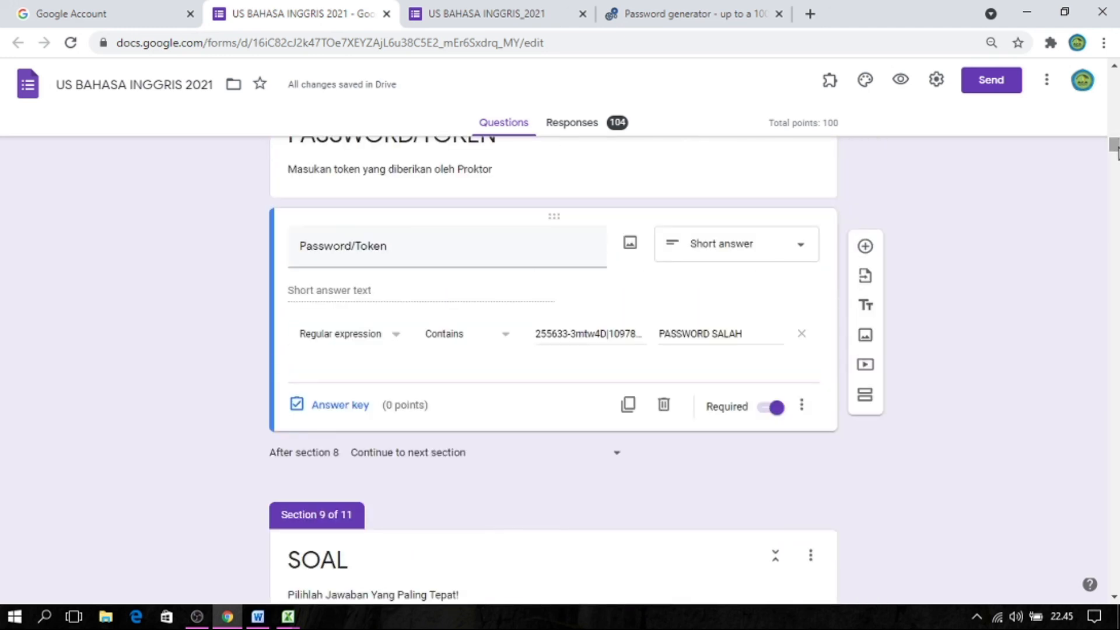
click(597, 332)
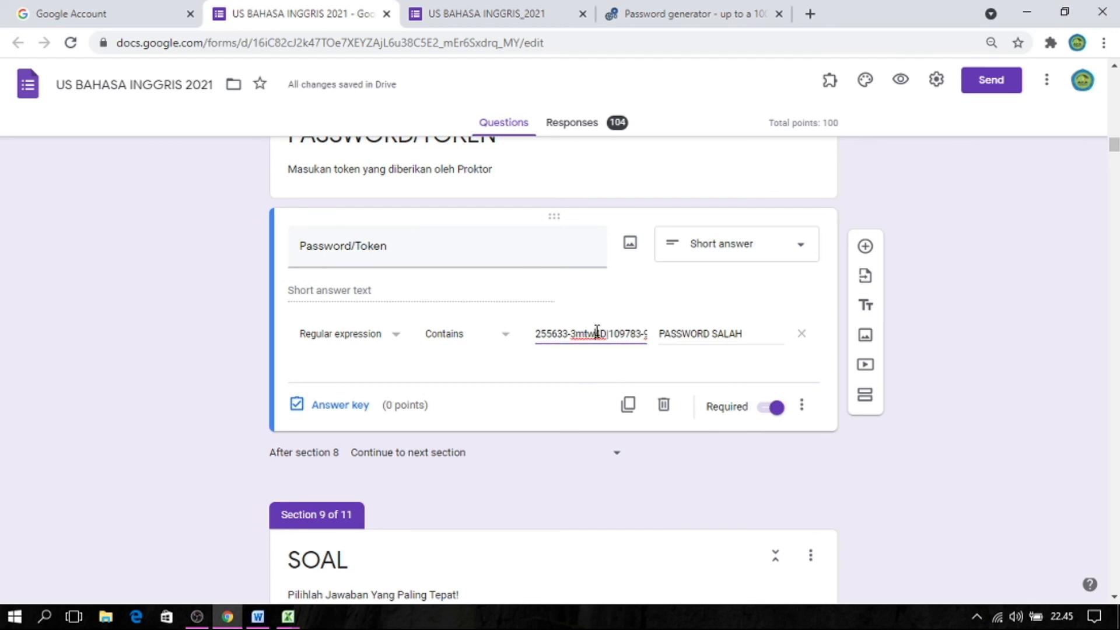
key(Right)
key(Right)
key(Right)
key(Right)
key(Right)
key(Right)
key(Right)
key(Right)
key(Right)
key(Right)
key(Right)
key(Right)
key(Right)
key(Right)
key(Right)
key(Right)
key(Right)
key(Right)
key(Right)
key(Right)
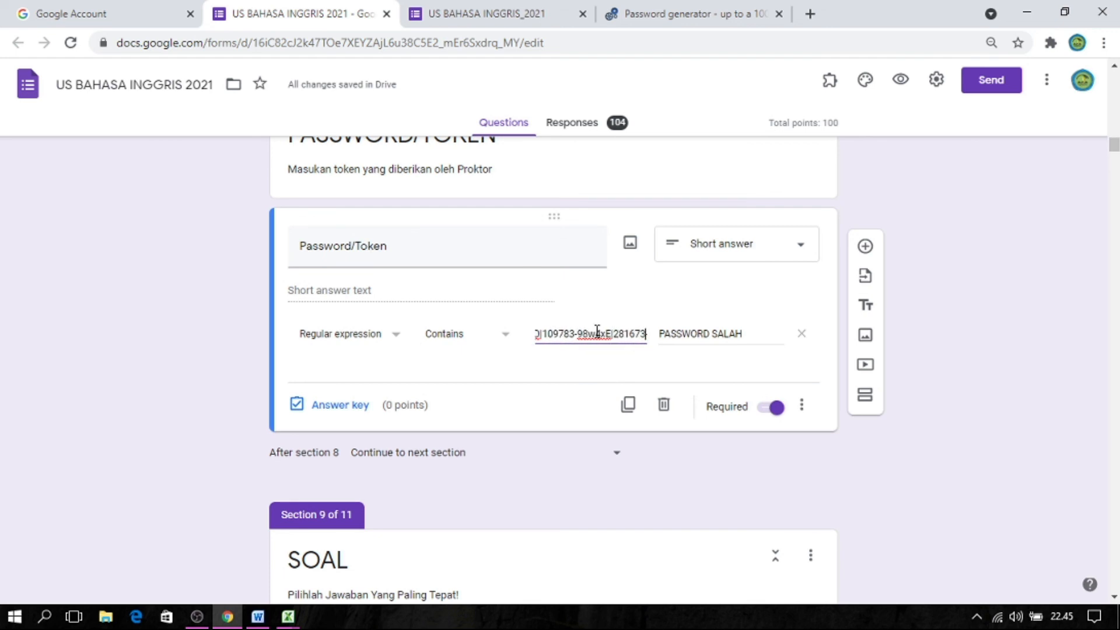